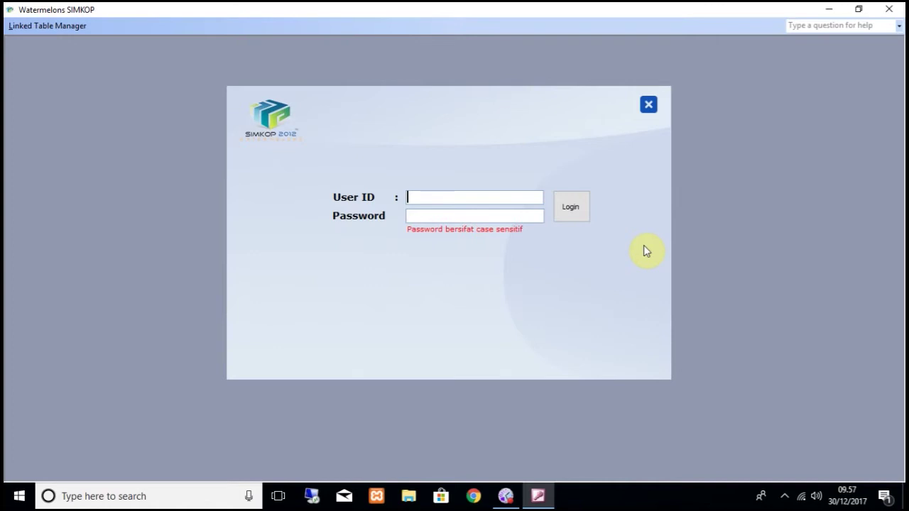
Step: Log in to the cooperative system with the admin user ID and its password
text(admin)
key(Tab)
text(admin)
click(587, 217)
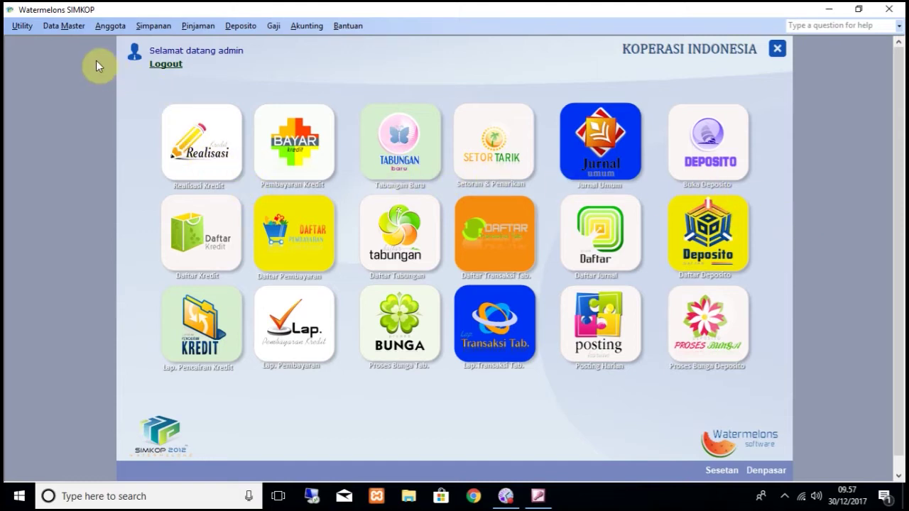
click(58, 27)
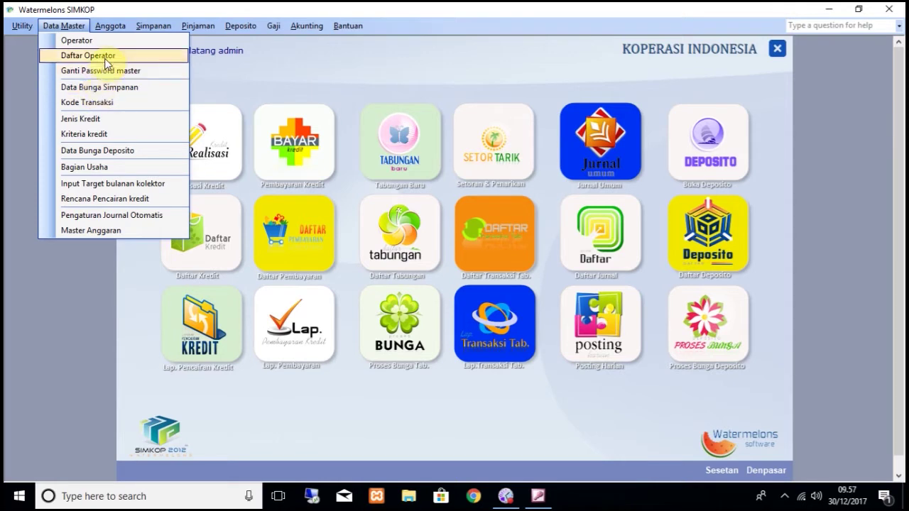
mouse_move(110, 29)
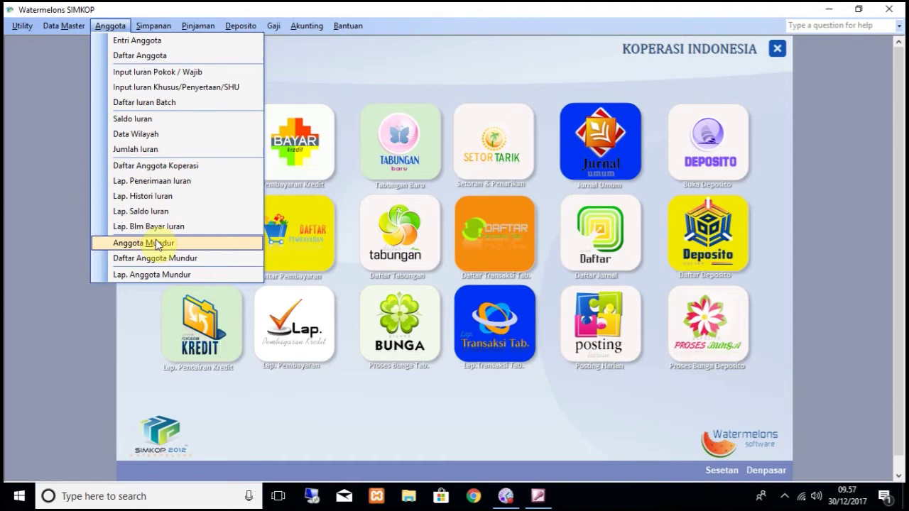
mouse_move(158, 26)
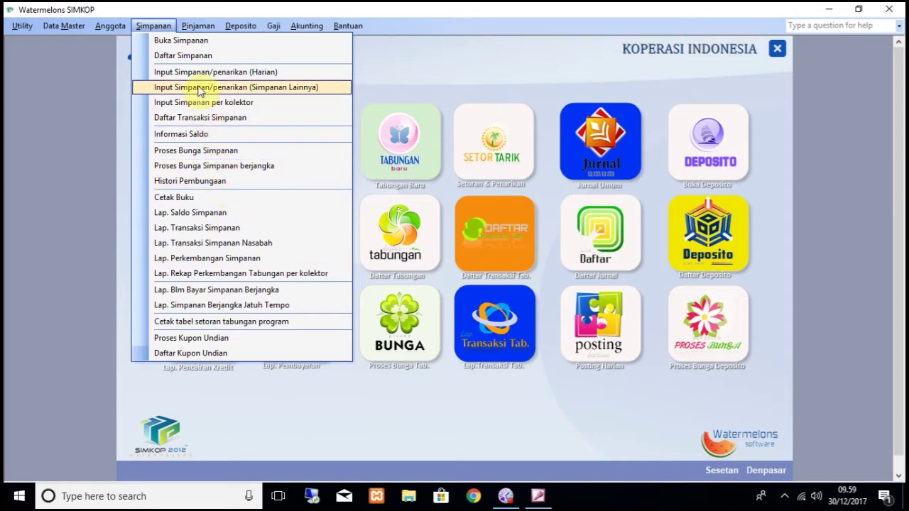
mouse_move(196, 28)
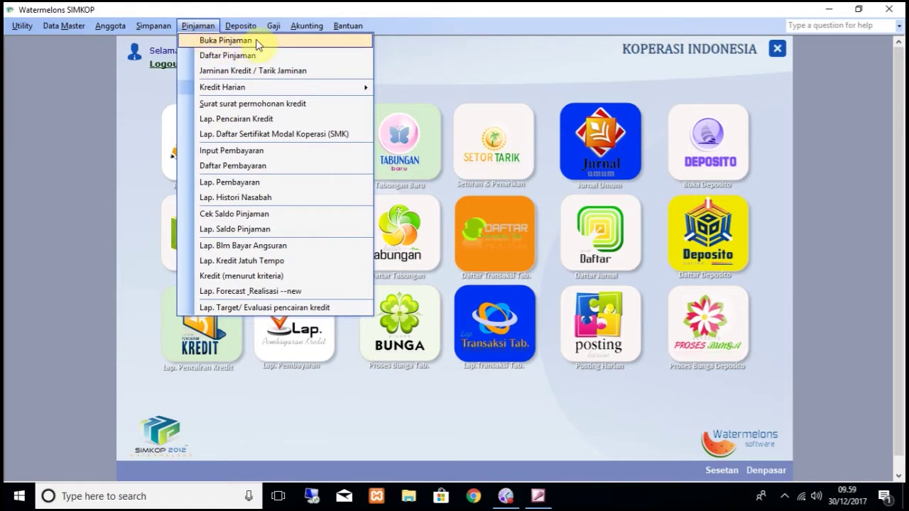
mouse_move(257, 88)
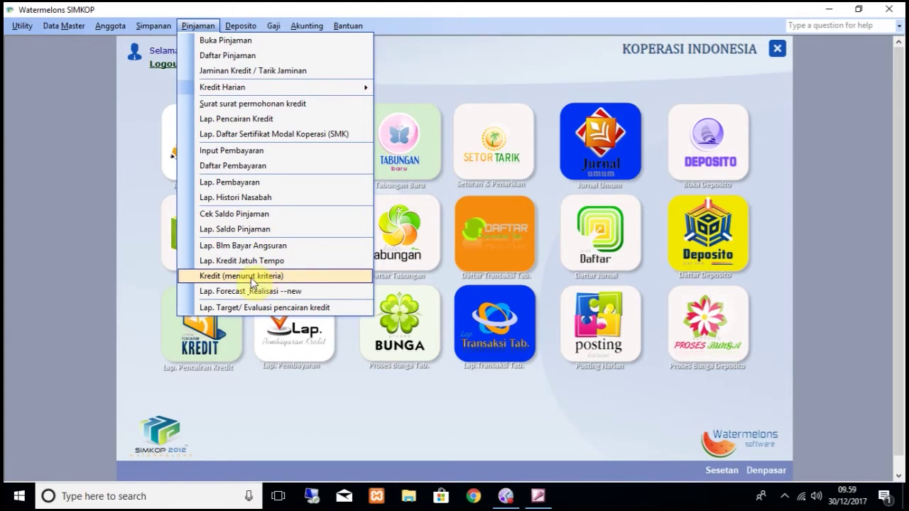
mouse_move(285, 87)
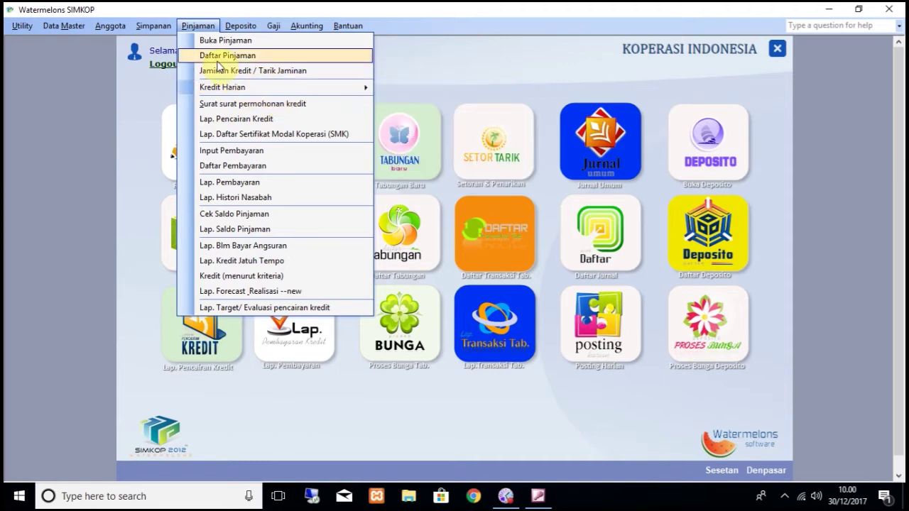
mouse_move(236, 27)
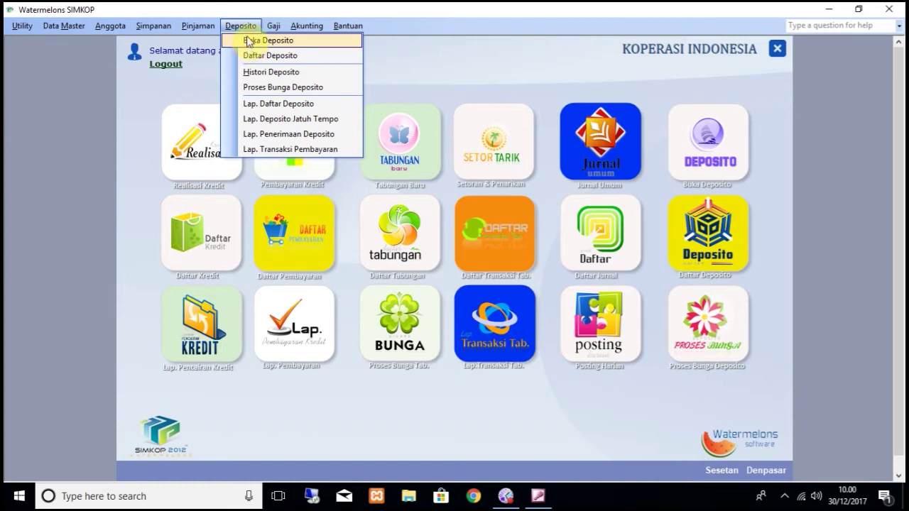
mouse_move(271, 26)
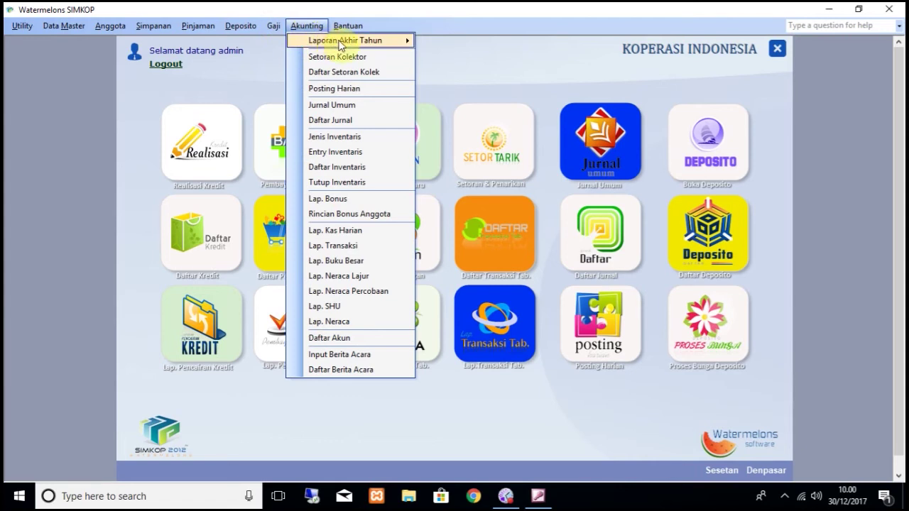
mouse_move(353, 44)
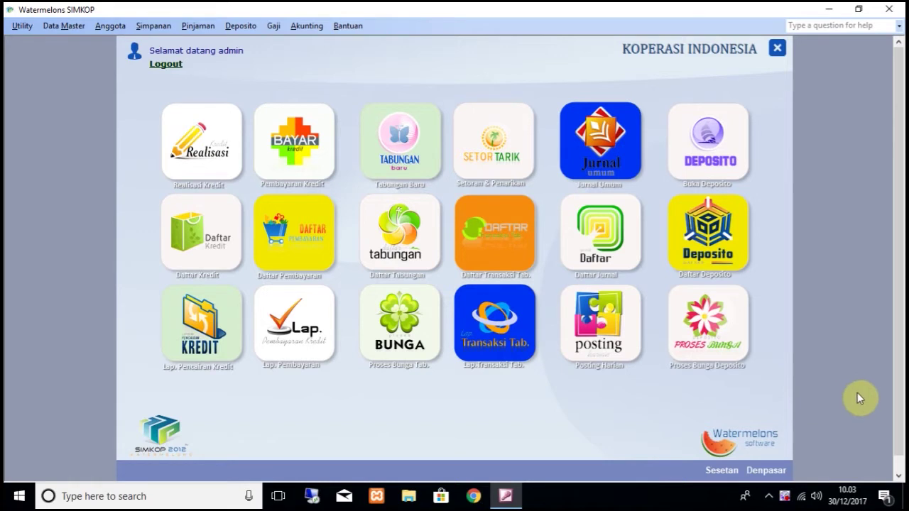
Step: Start a new member in Entri Anggota with member number 1, the member's name and birthplace
click(99, 27)
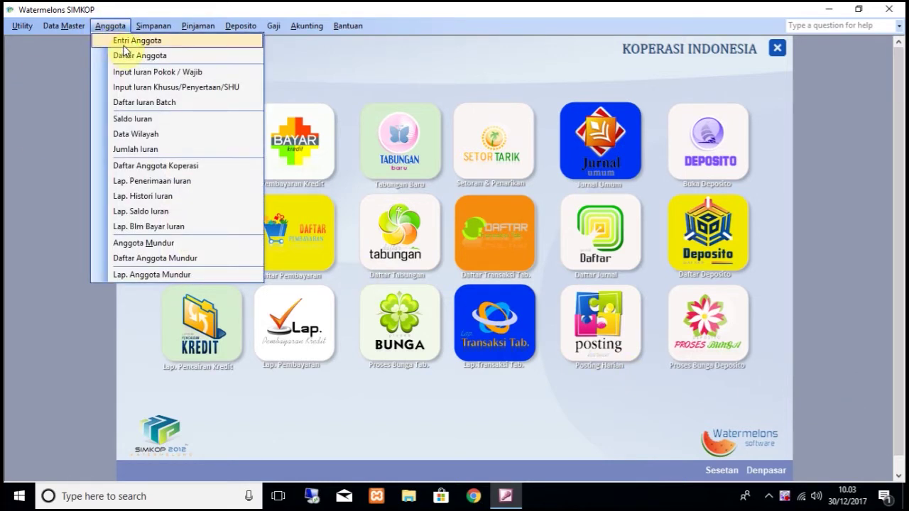
click(124, 45)
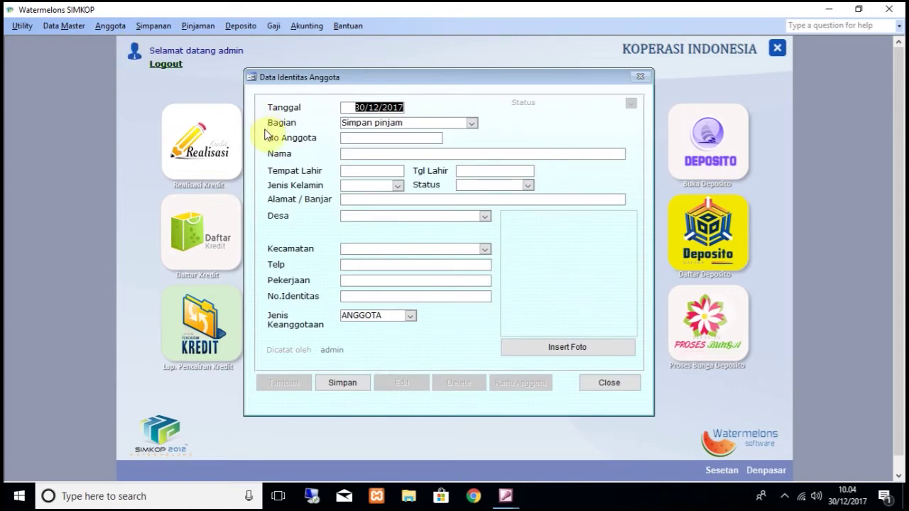
click(365, 139)
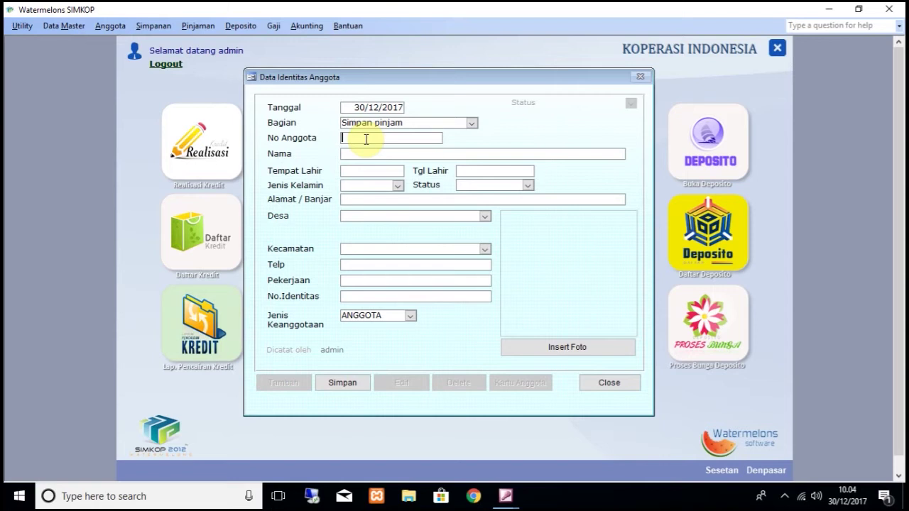
text(1)
click(370, 151)
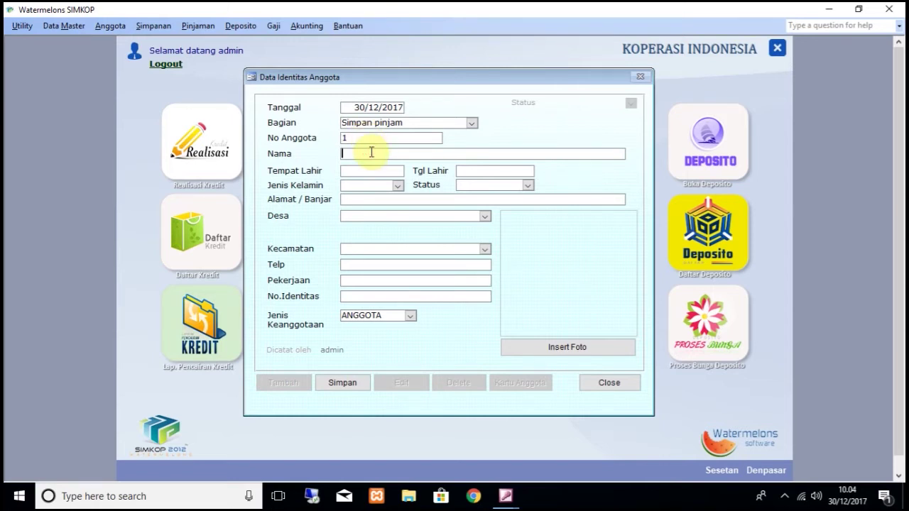
key(Tab)
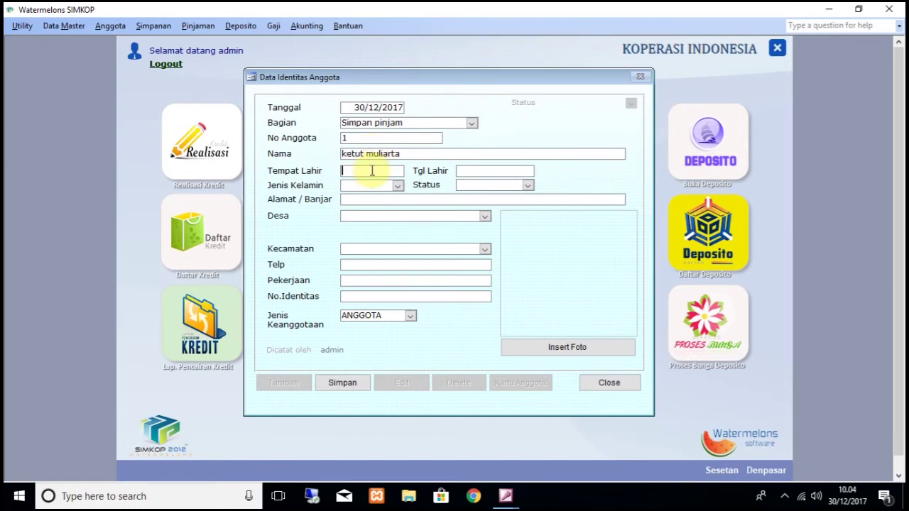
text(eww)
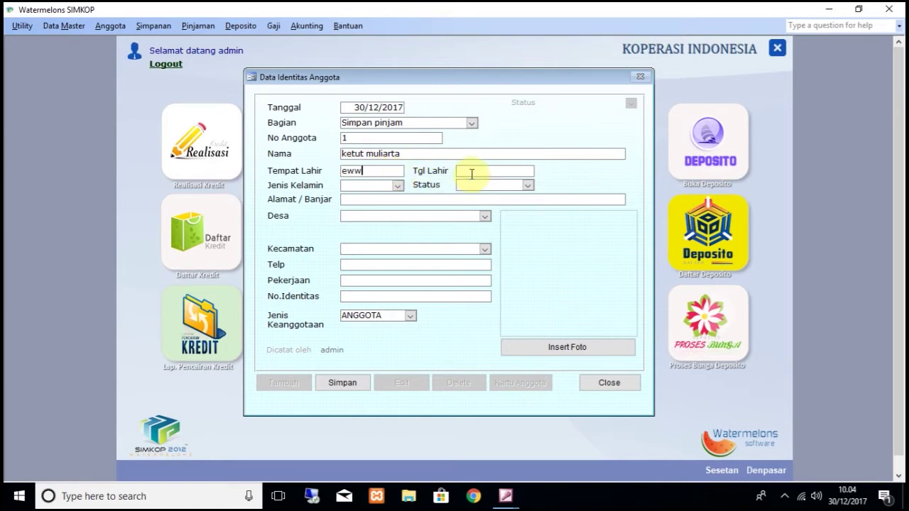
Step: Set birth date 01/01/2000, gender LAKI-LAKI, status KAWIN and an address, then save the member
click(471, 174)
text(01/01/2000)
key(Tab)
key(Down)
key(Tab)
text(k)
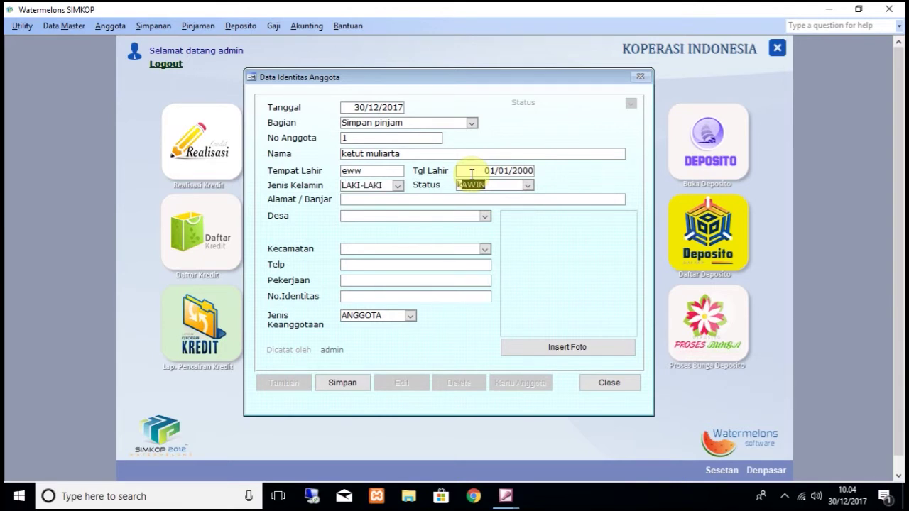
key(Tab)
text(gasjkgakjhkhk)
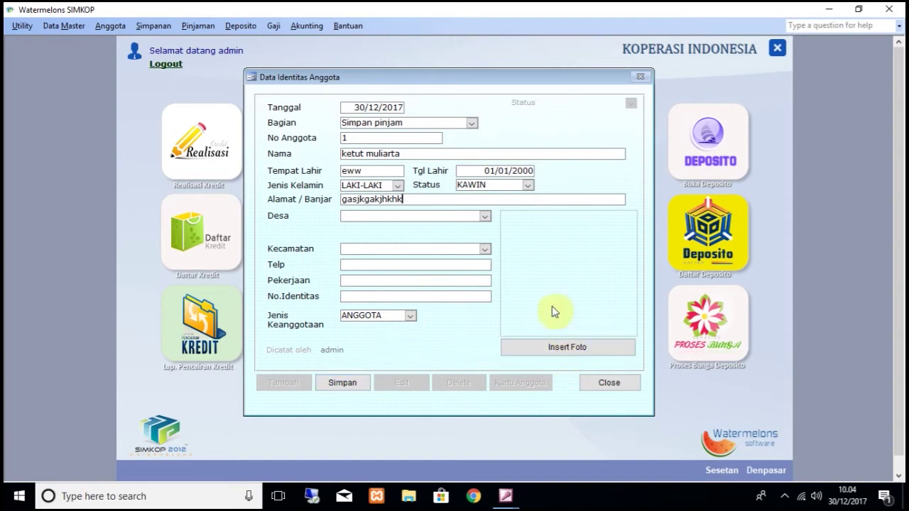
click(343, 384)
click(609, 383)
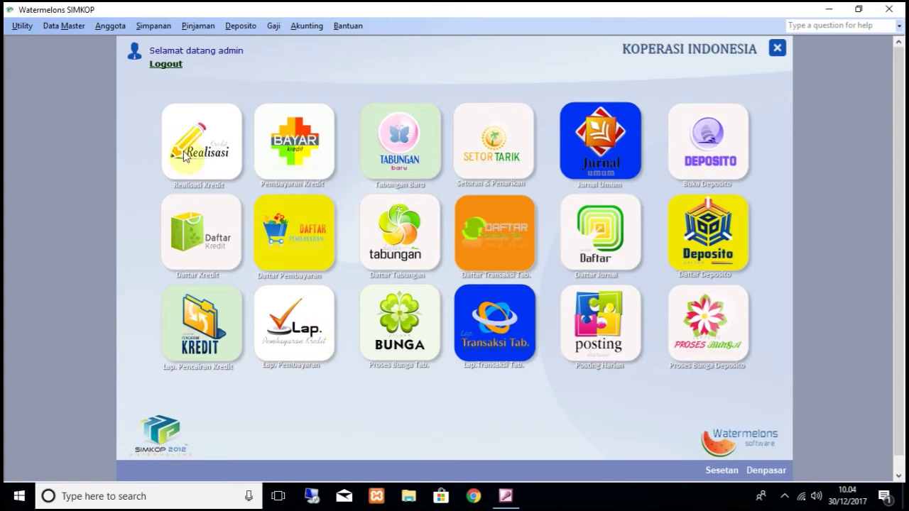
Step: In Entry Data Iuran choose member 1, savings type 3.POKOK & WAJIB and 6 Bulan payment
click(116, 26)
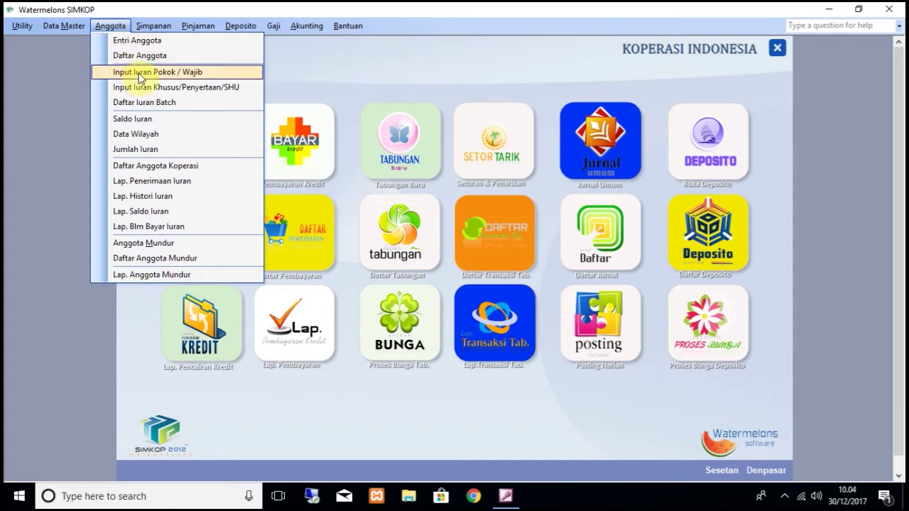
click(138, 73)
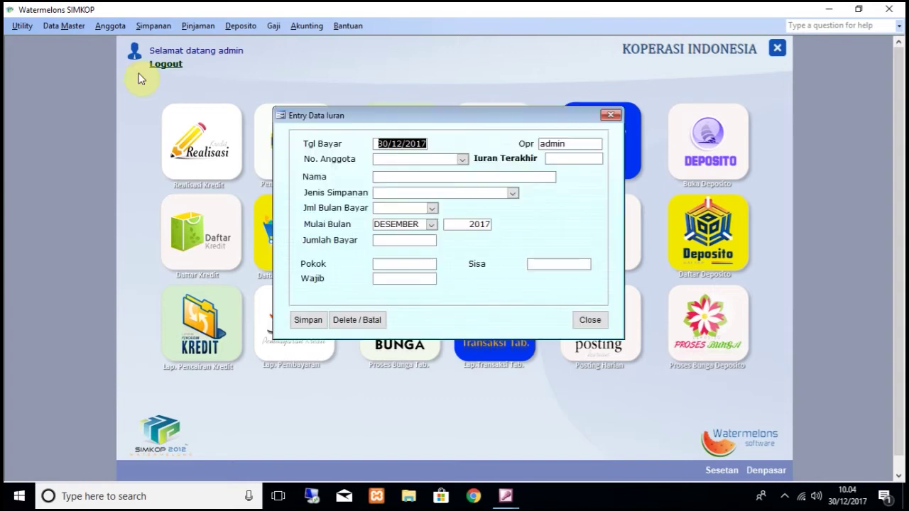
click(462, 158)
click(462, 170)
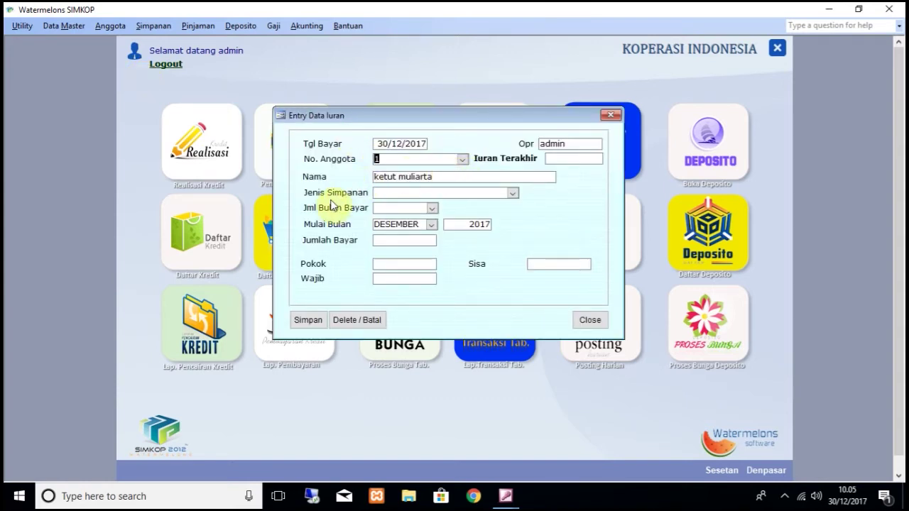
click(513, 194)
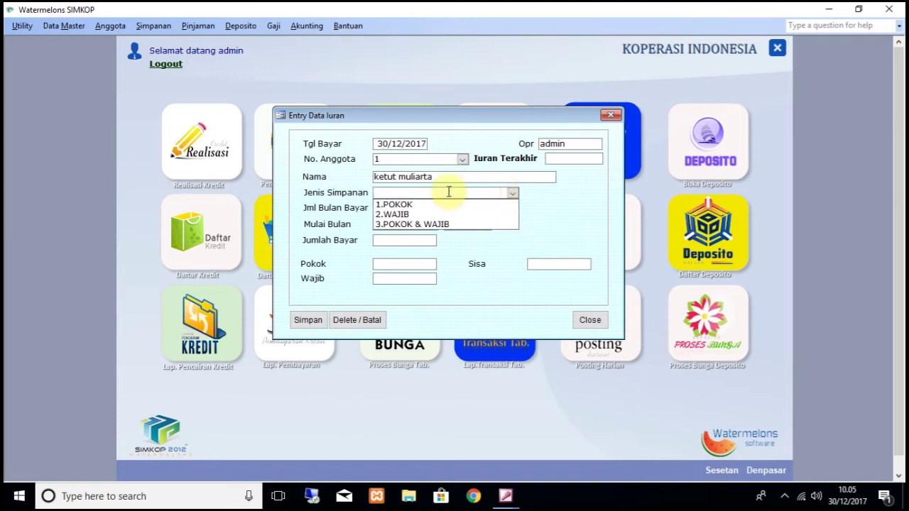
click(399, 224)
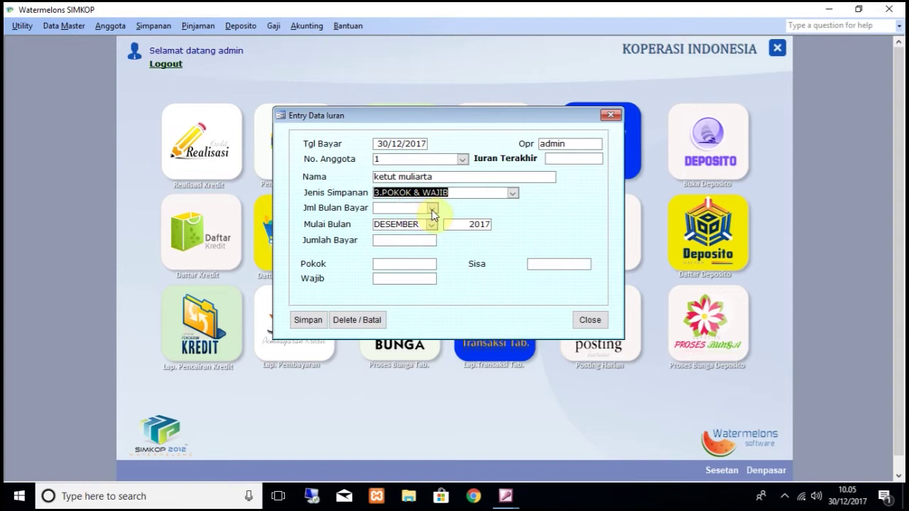
click(432, 209)
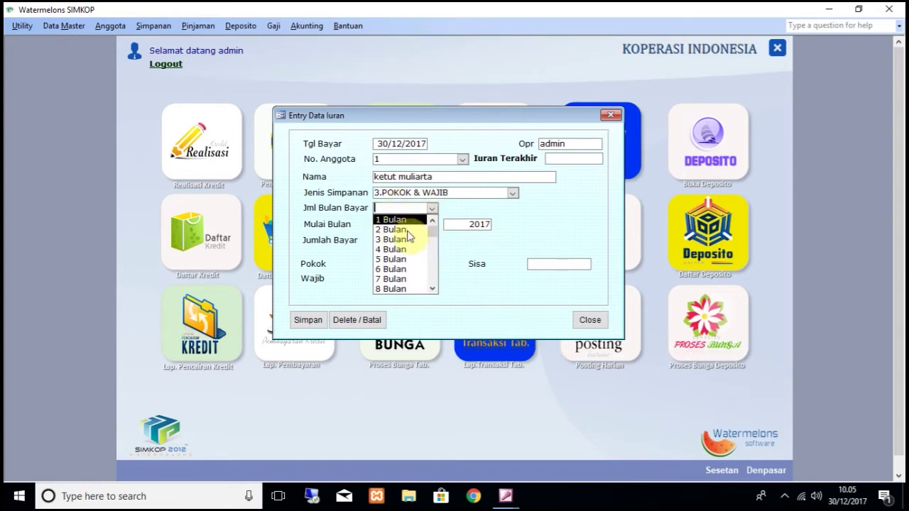
click(382, 268)
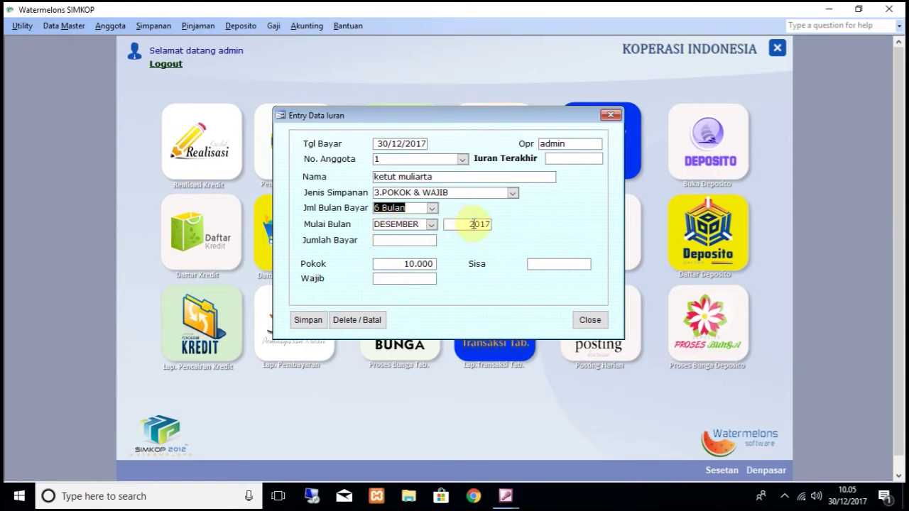
click(386, 240)
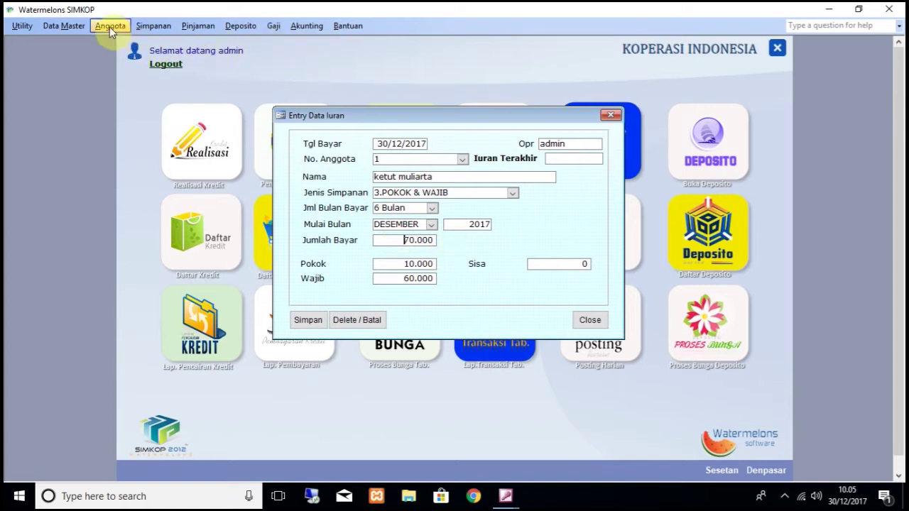
Step: Check the Jml. Iuran dues amounts from master data, then close the breakdown
click(78, 28)
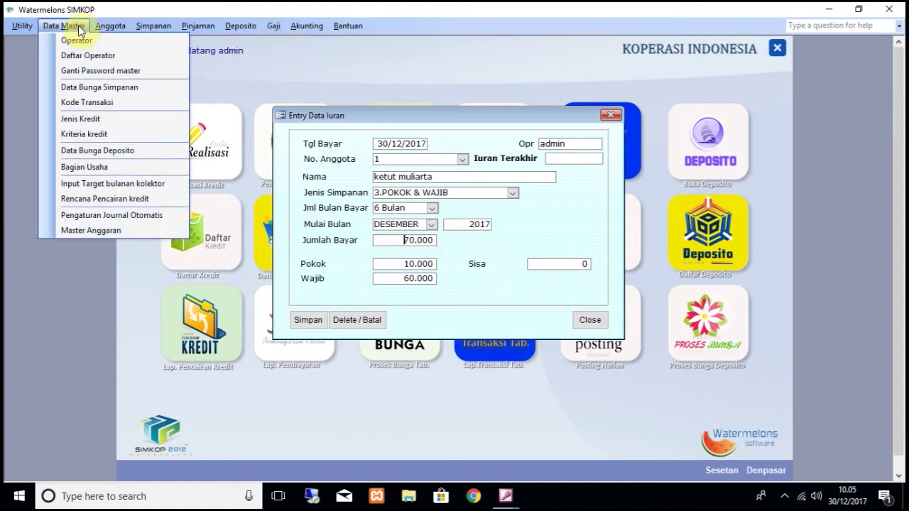
mouse_move(108, 31)
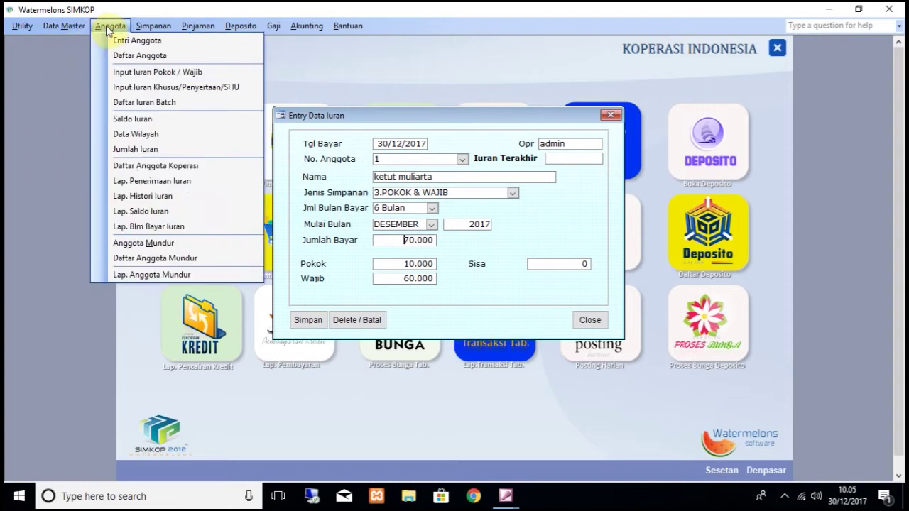
click(149, 148)
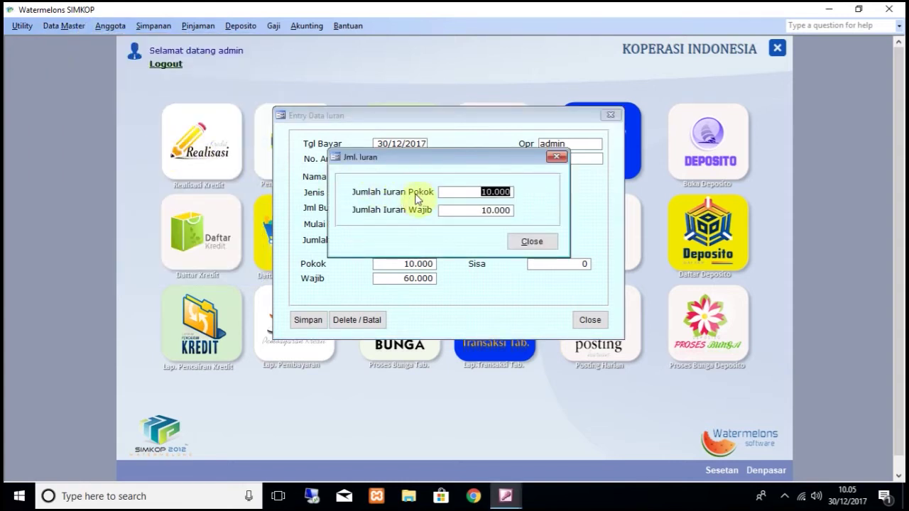
click(521, 243)
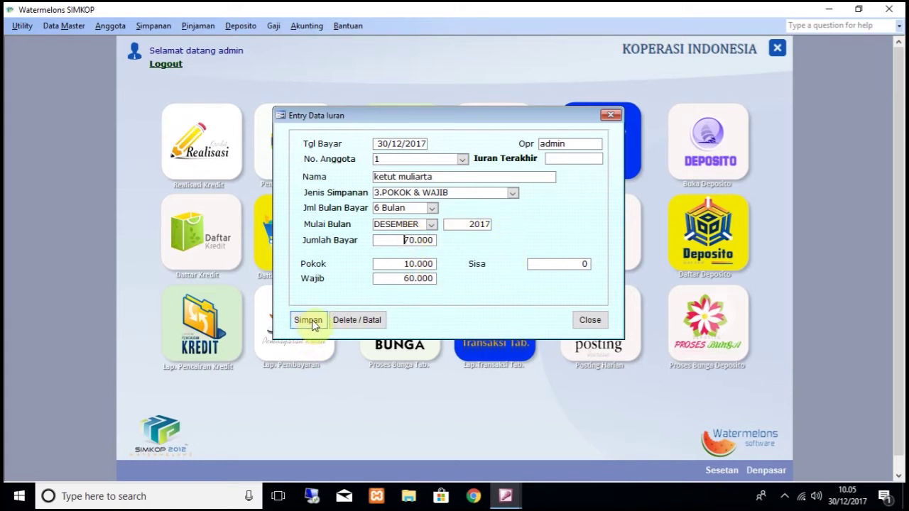
Step: Save member 1's 70.000 dues entry and close Entry Data Iuran
click(310, 321)
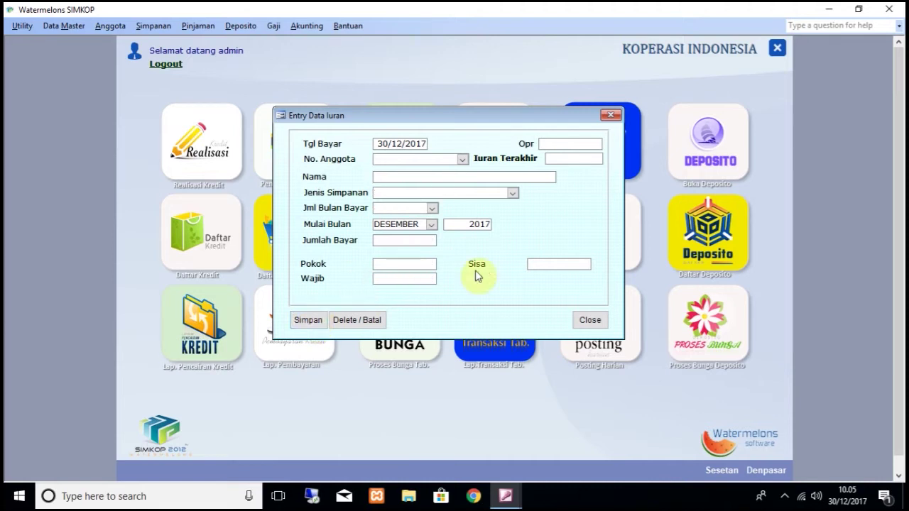
click(578, 321)
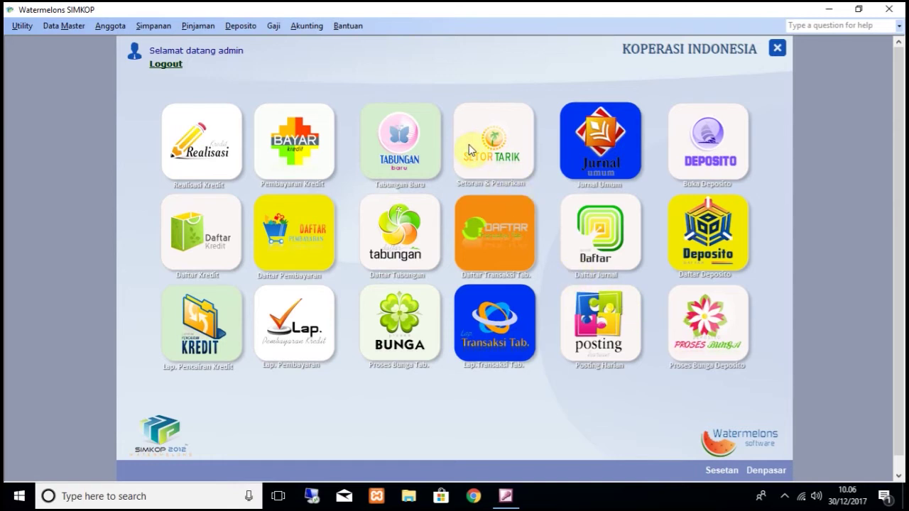
Step: Run Posting Harian for 30/12/2017 and preview the Buku Kas Harian cash book
click(303, 24)
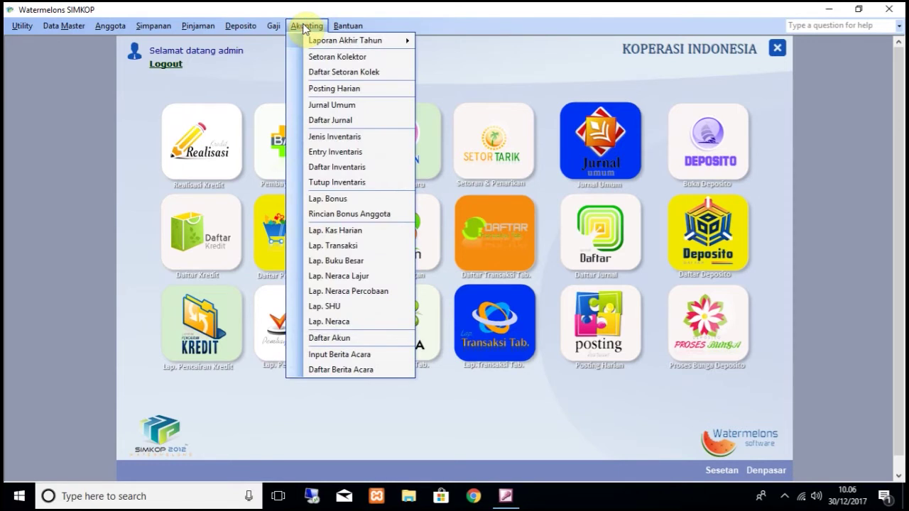
click(341, 90)
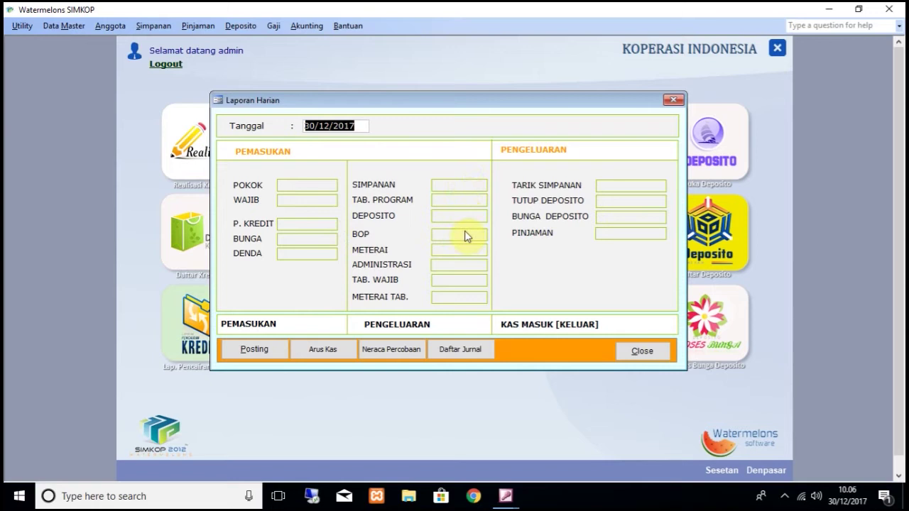
click(256, 350)
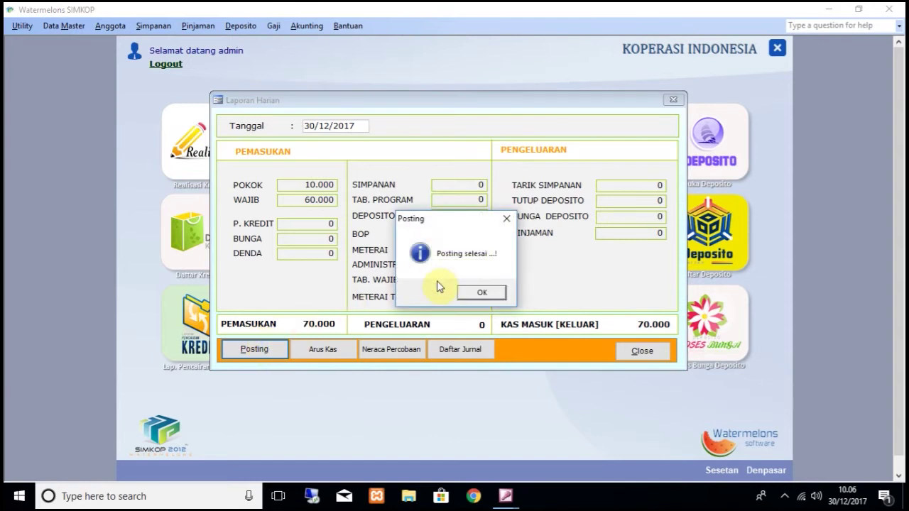
click(481, 294)
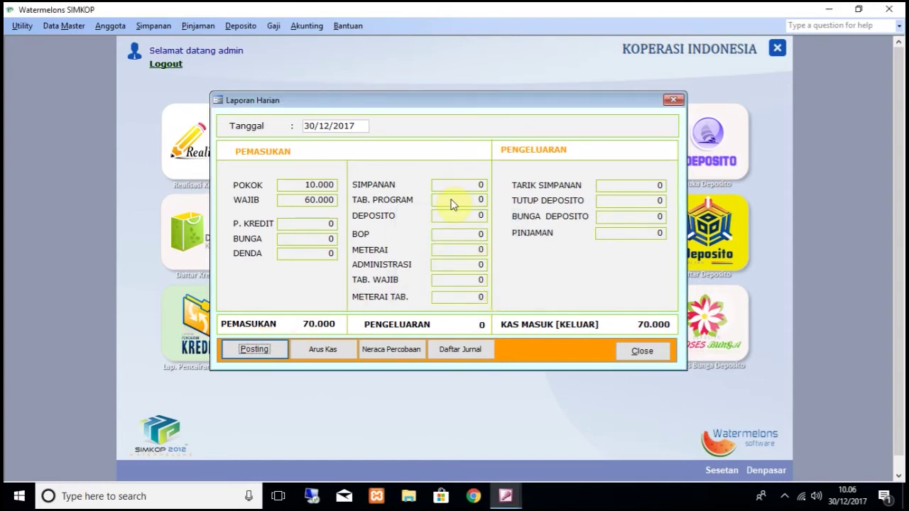
click(332, 355)
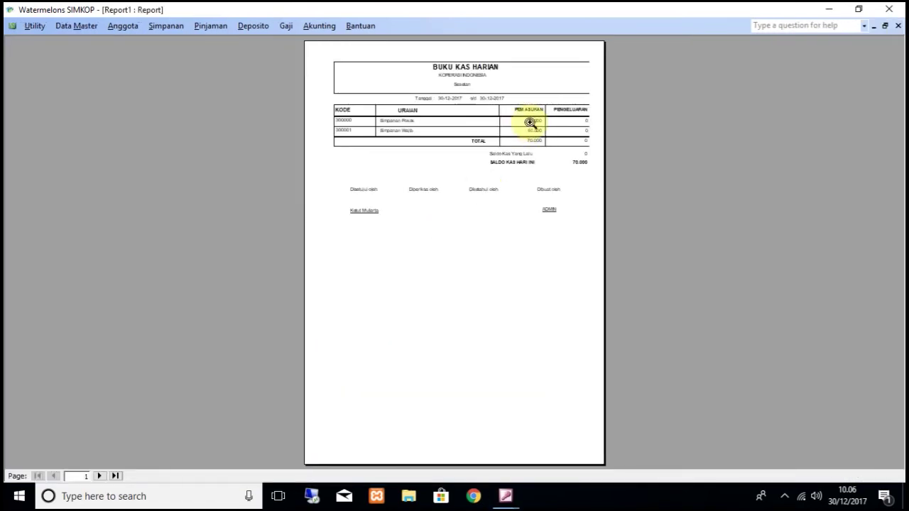
click(531, 120)
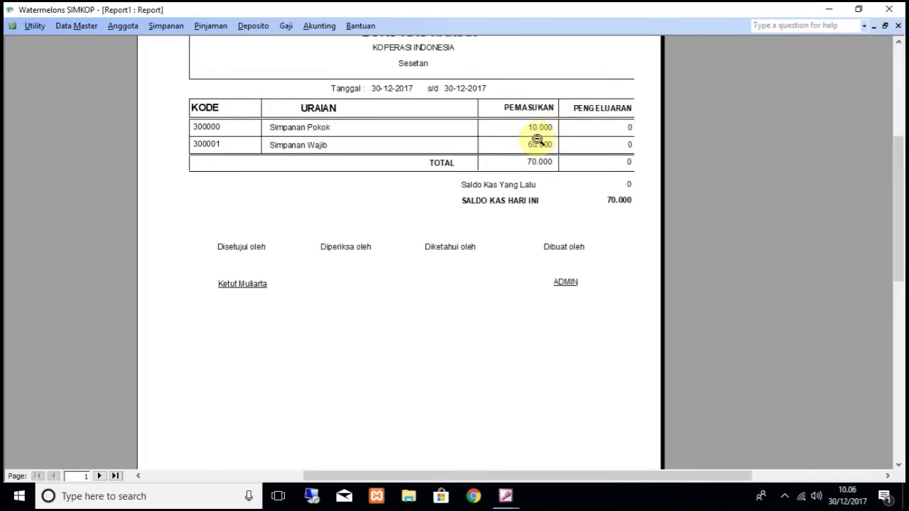
Step: Set the cash book page to A4 paper with 15 mm left and right margins
click(34, 25)
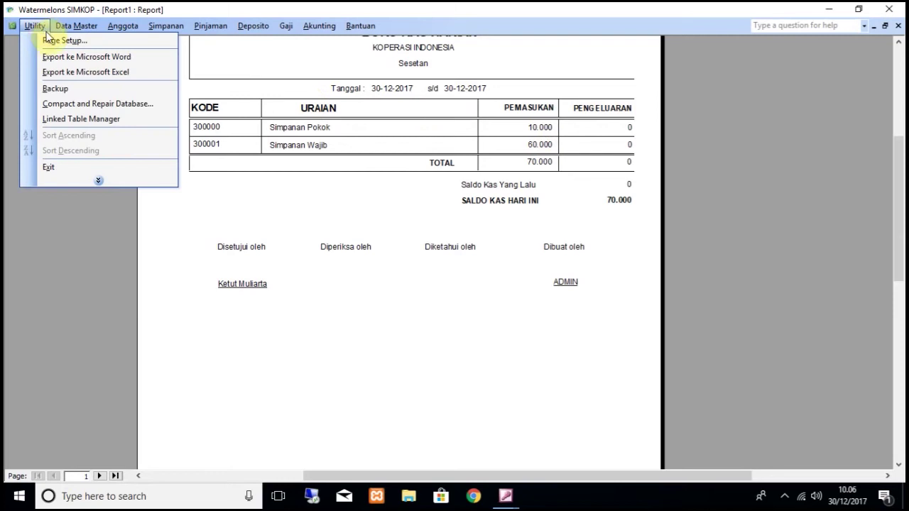
click(56, 41)
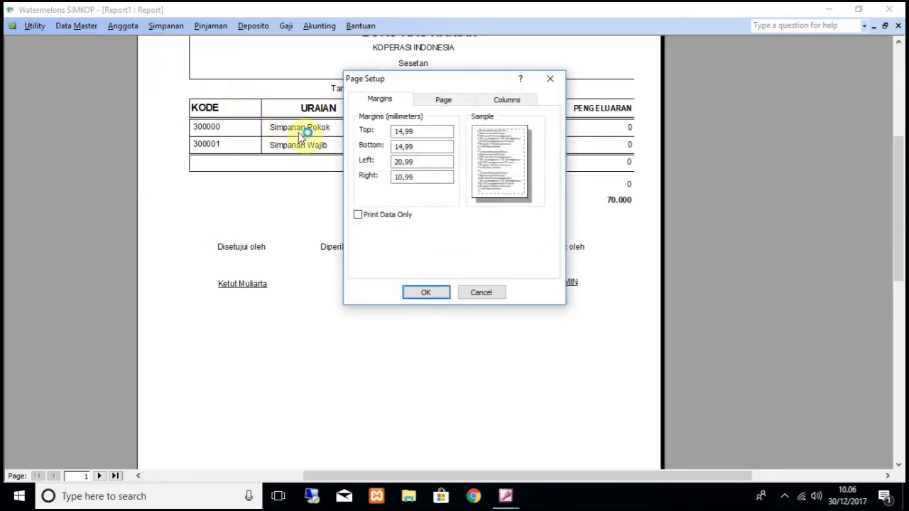
click(446, 101)
click(520, 172)
click(440, 193)
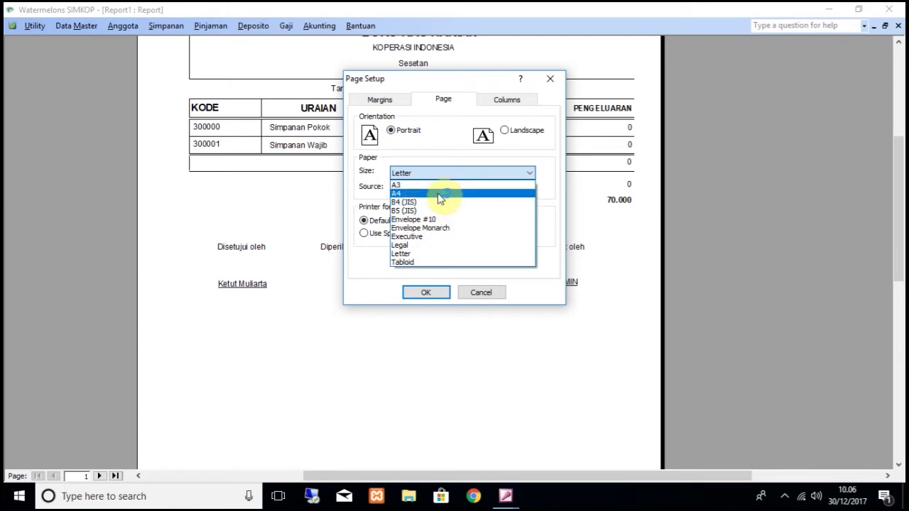
click(382, 98)
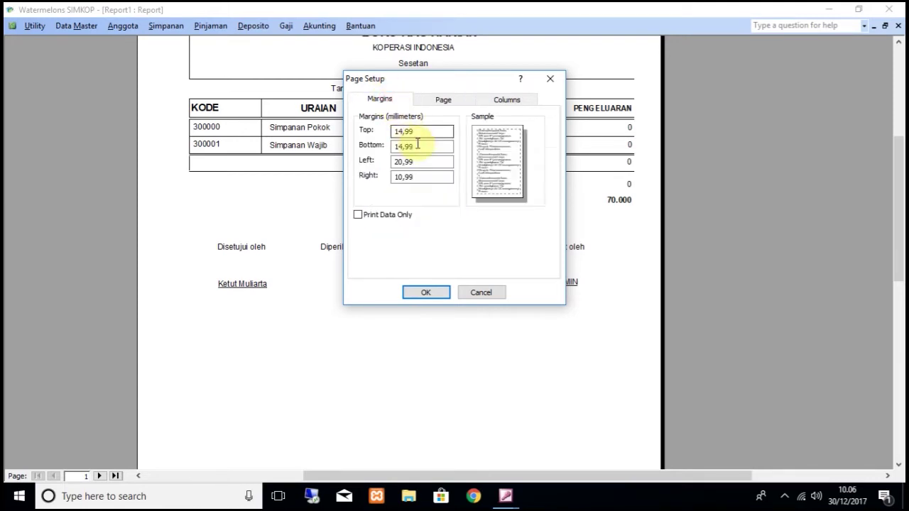
double_click(424, 160)
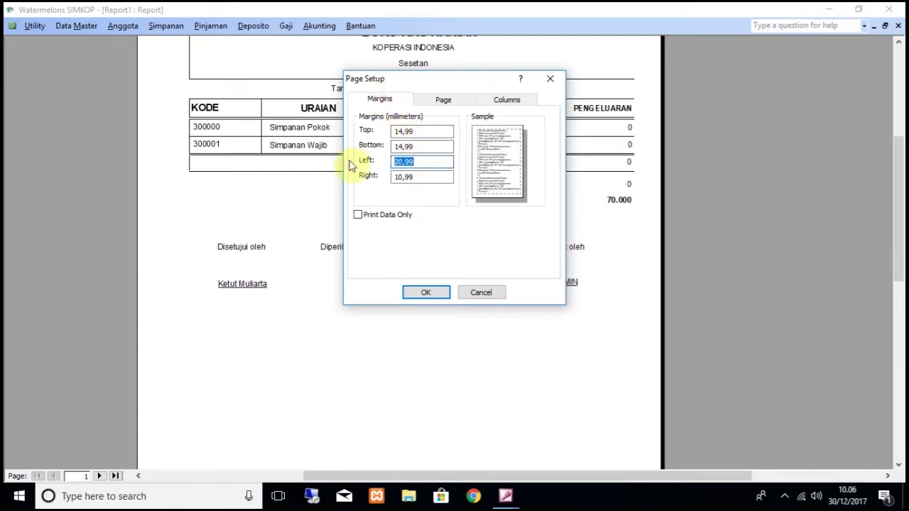
text(15)
double_click(427, 176)
text(15)
key(Return)
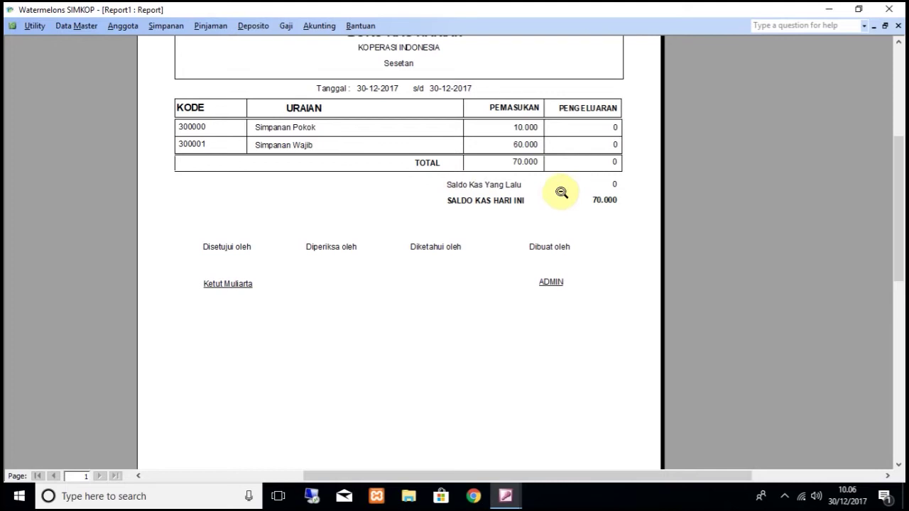
Step: Scroll through the BUKU KAS HARIAN totals and close the report preview
scroll(561, 191, up, 1)
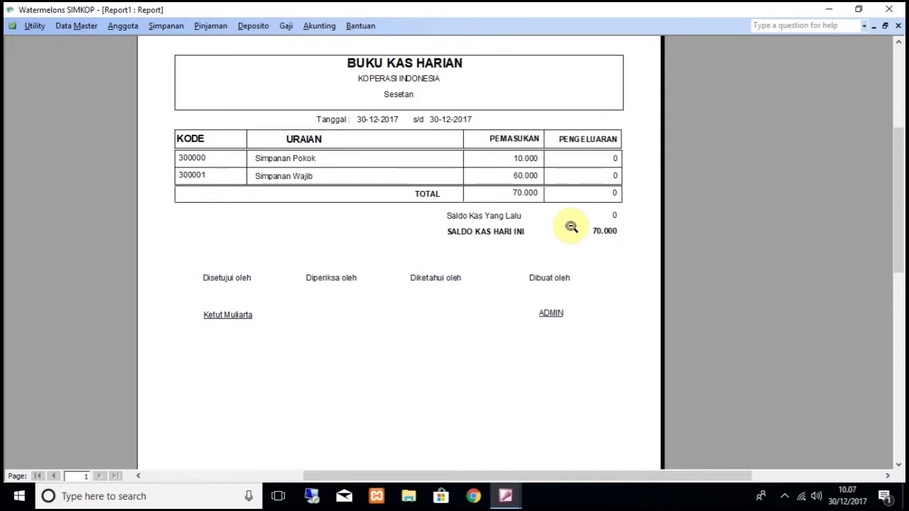
click(896, 26)
Step: Close the daily cash windows and preview the Lap. Neraca balance sheet for 30/12/2017
click(561, 257)
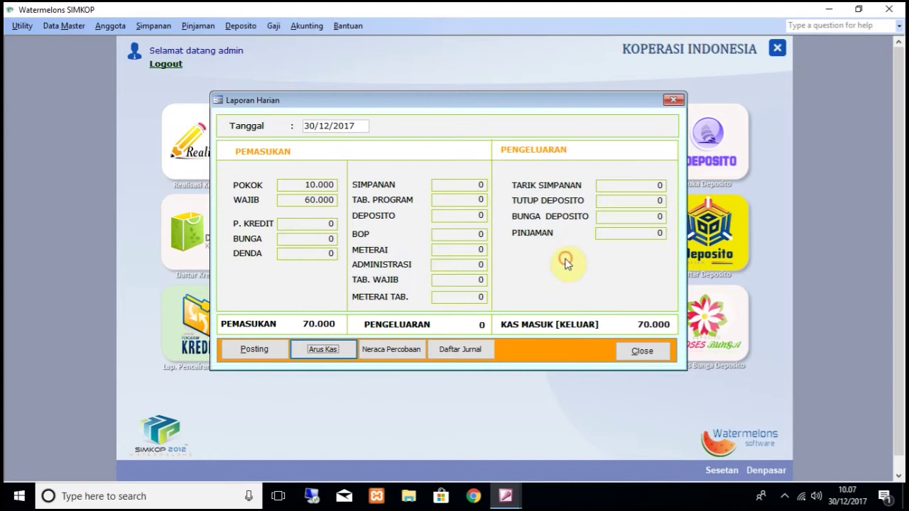
click(643, 350)
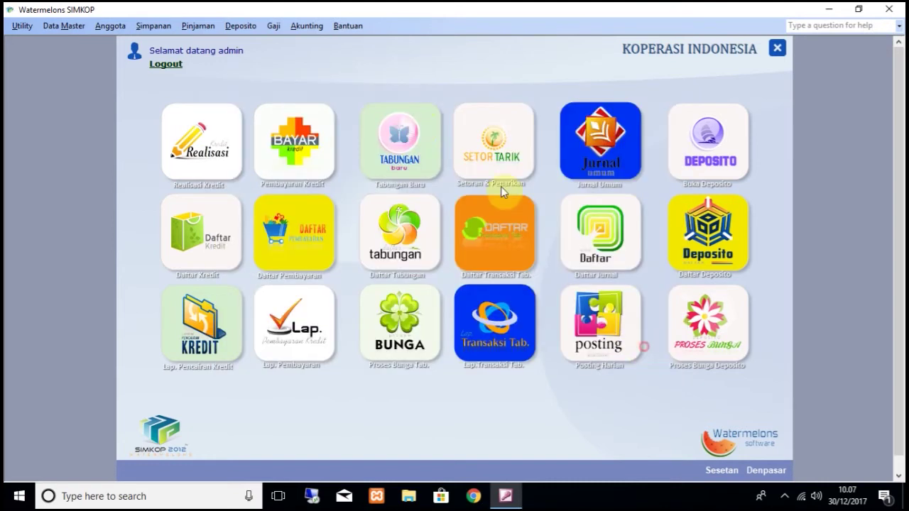
click(306, 32)
click(348, 323)
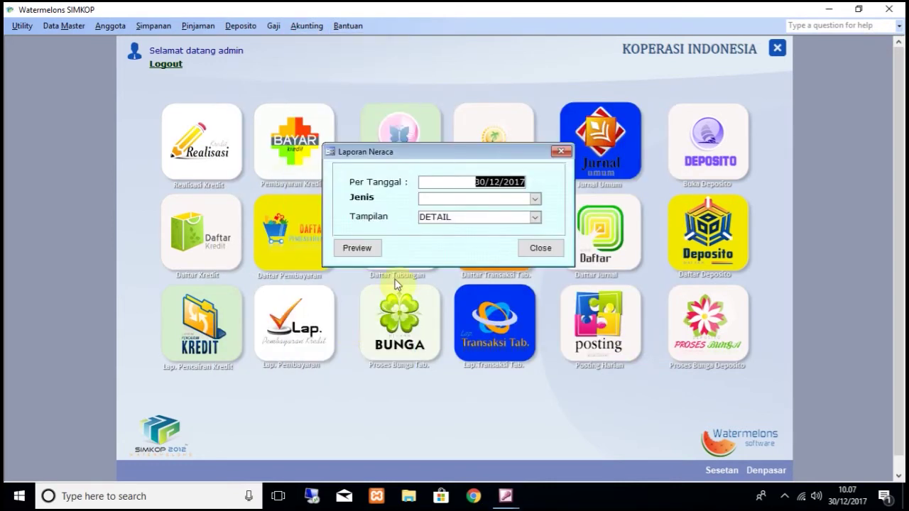
click(375, 253)
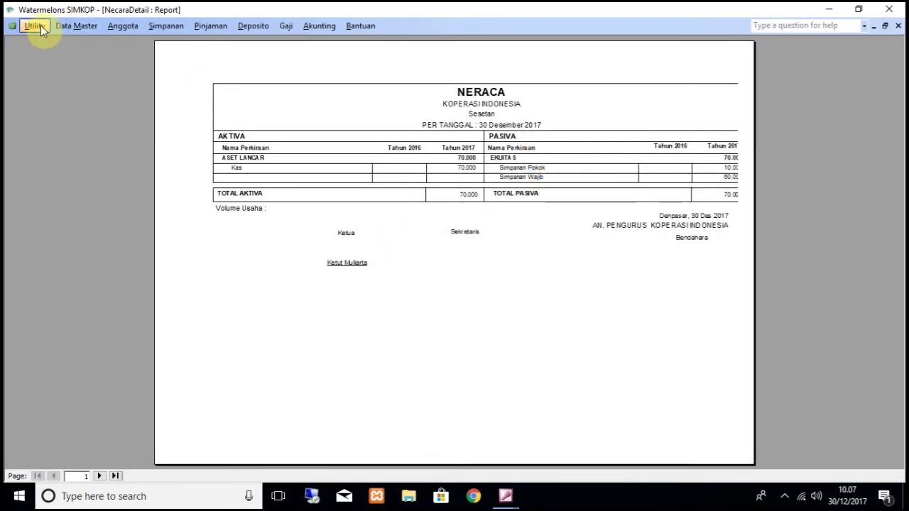
Step: Give the balance sheet a 15 mm left page margin and zoom in on it
click(42, 28)
click(51, 38)
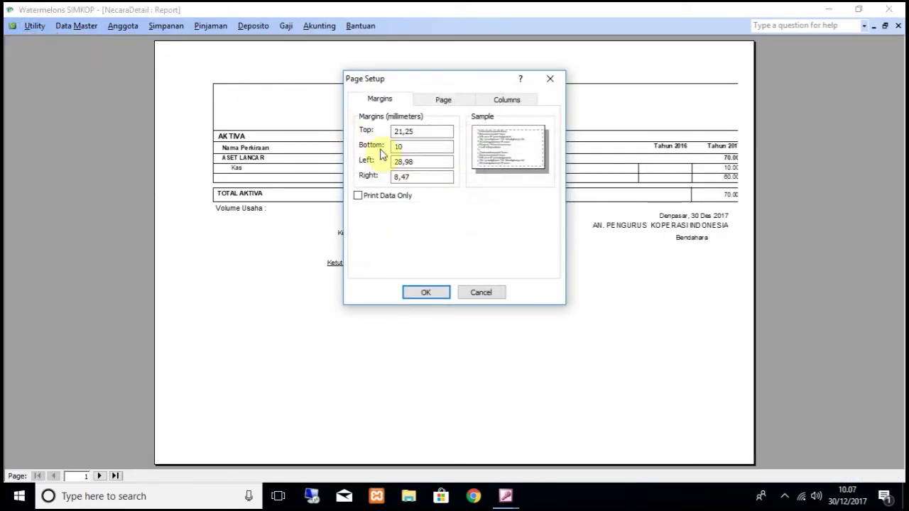
drag(426, 161, 375, 161)
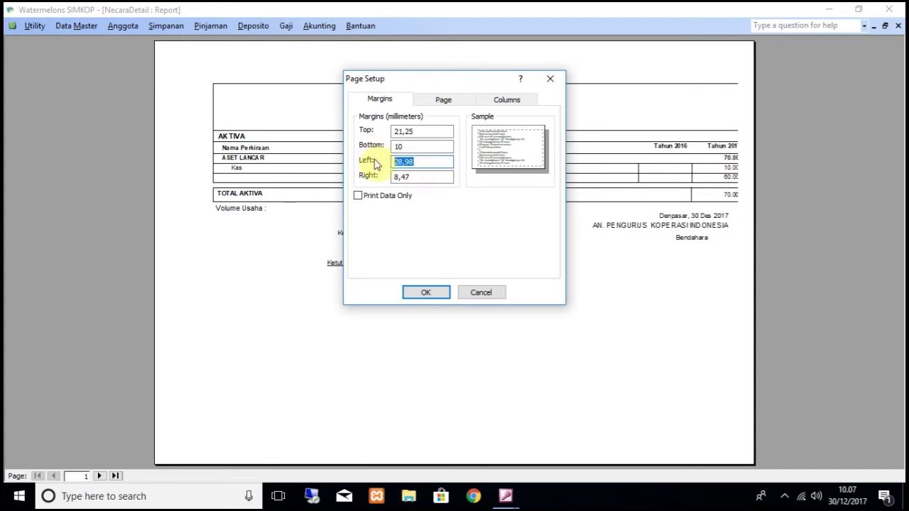
text(15)
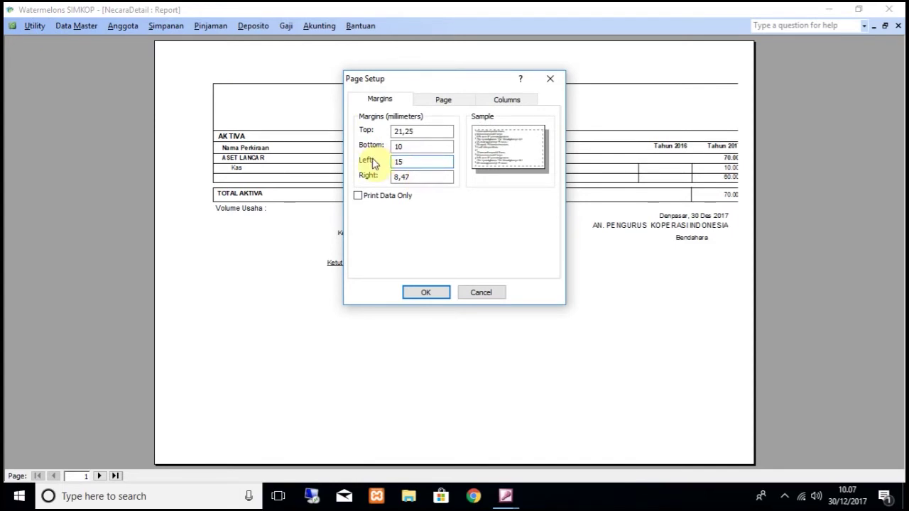
key(Return)
click(376, 146)
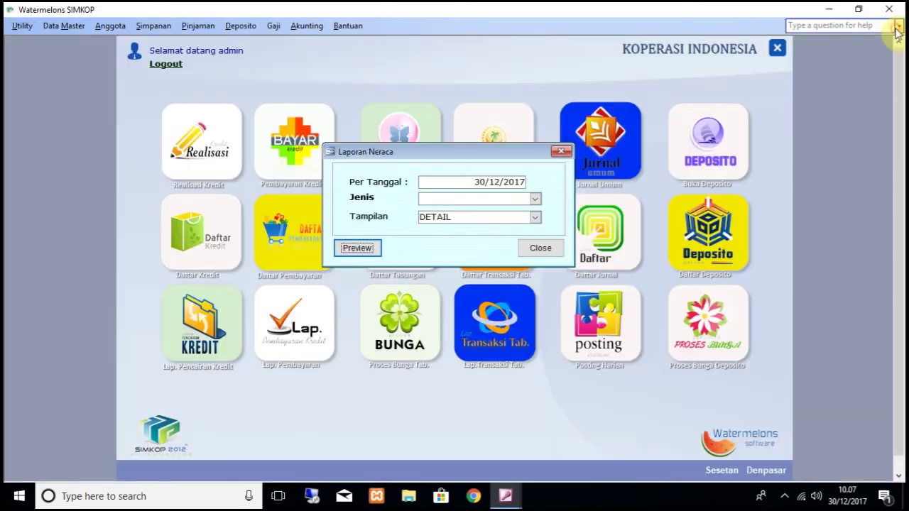
Step: Close the NecaraDetail preview and the Laporan Neraca dialog
click(897, 26)
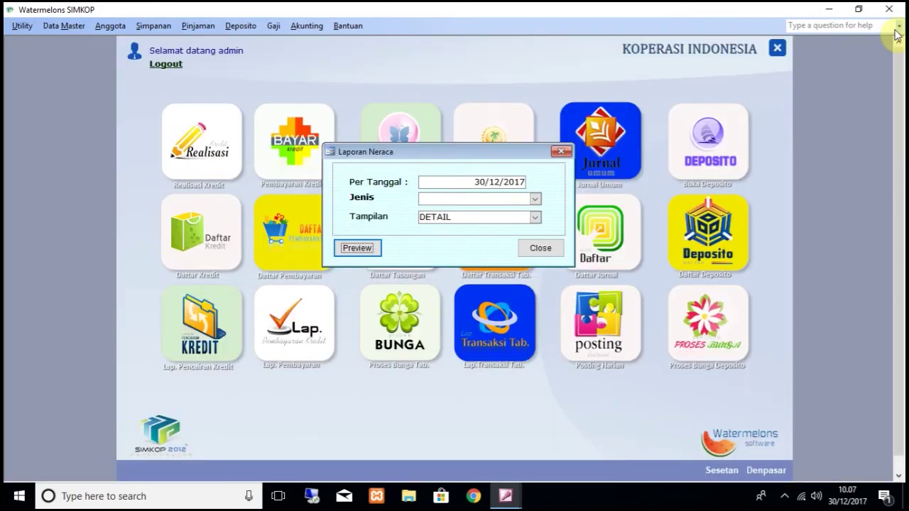
click(554, 253)
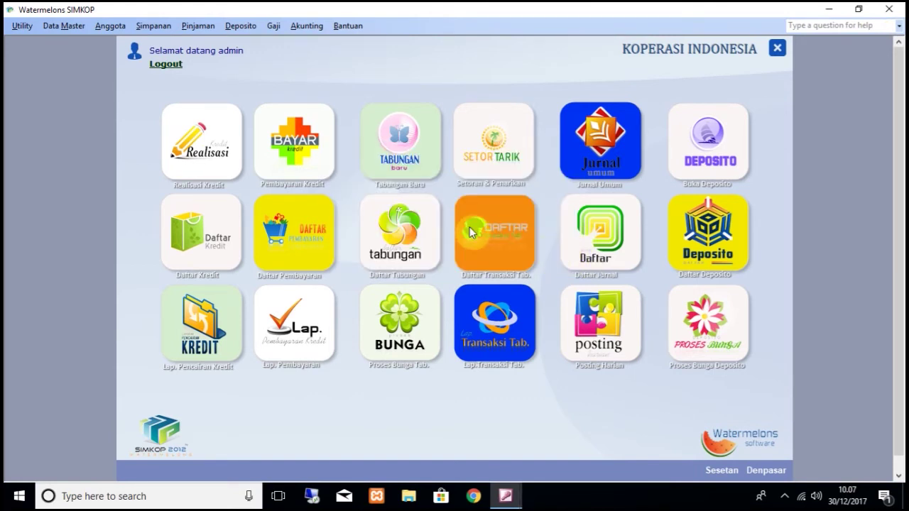
Step: Open savings account 1 for member 1 as HARIAN at 6% yearly interest and save it
click(151, 26)
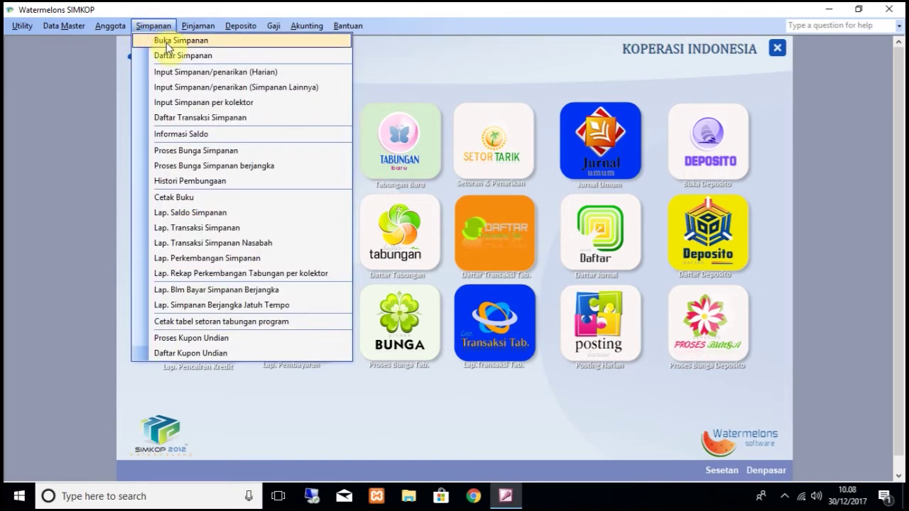
click(168, 47)
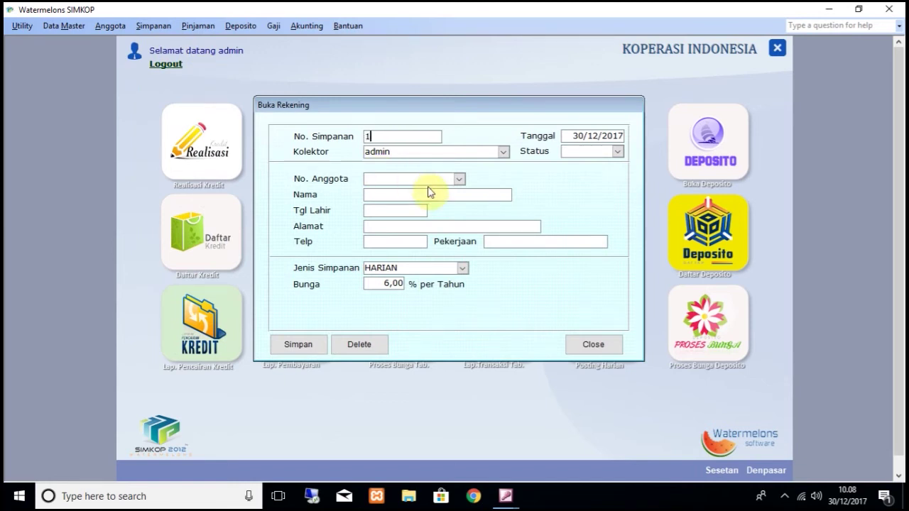
click(460, 179)
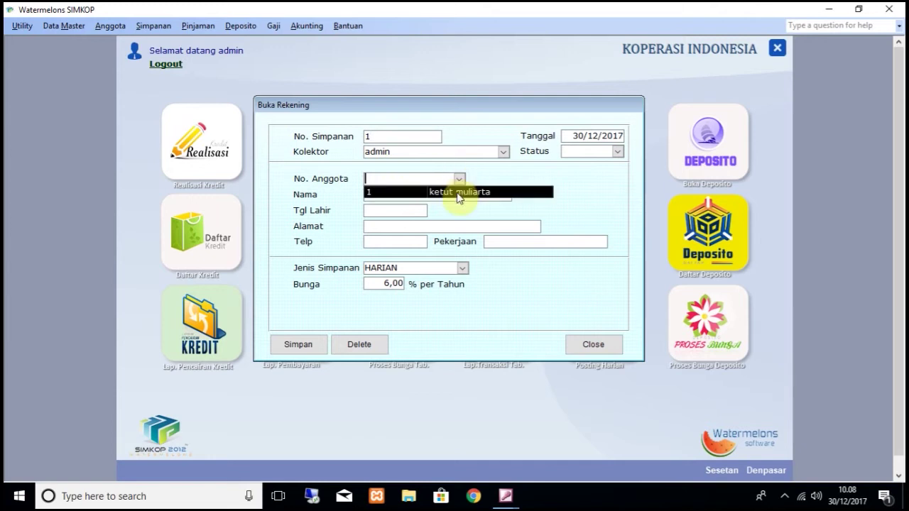
click(458, 193)
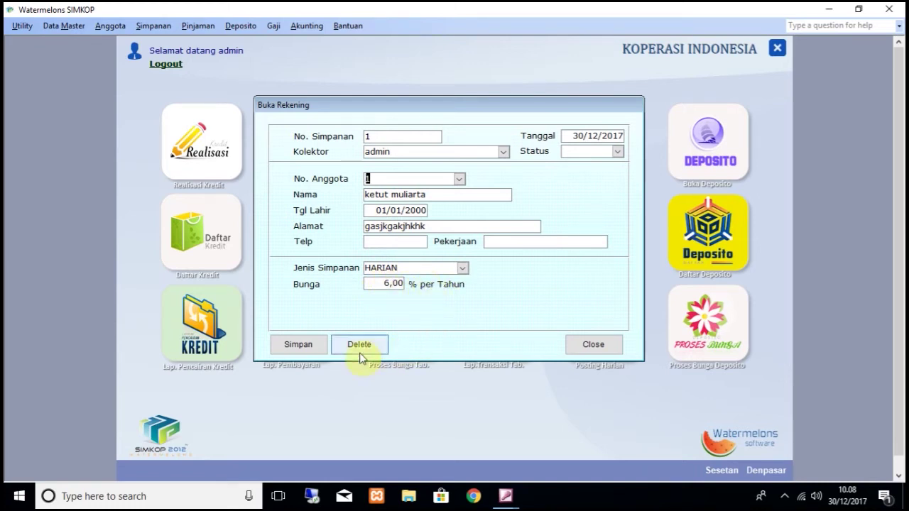
click(308, 346)
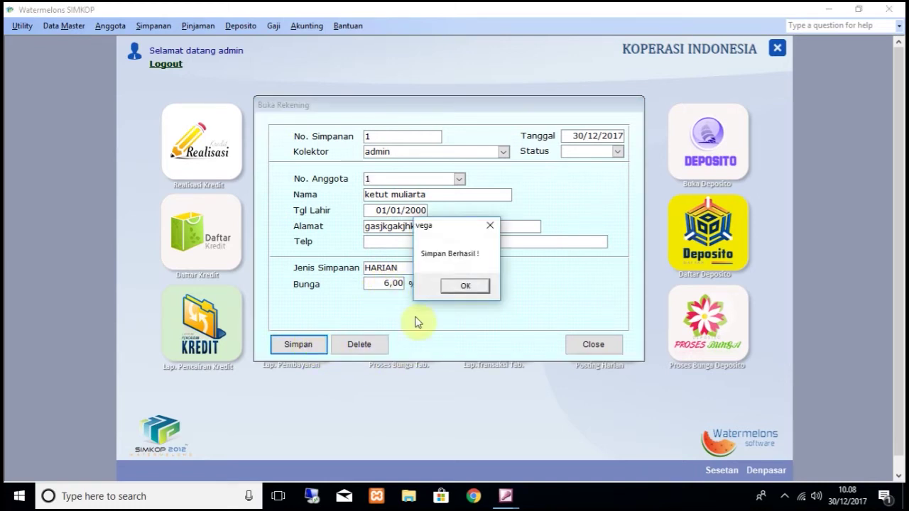
click(463, 287)
click(588, 345)
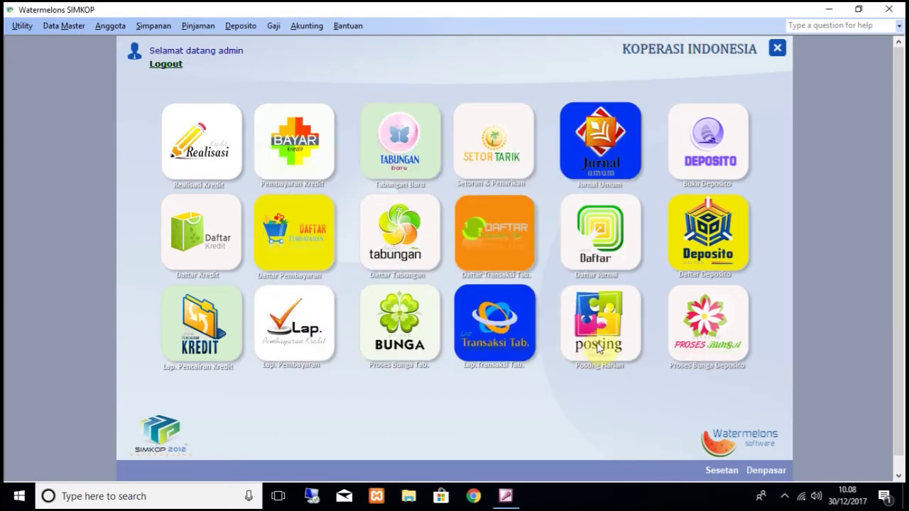
Step: Record a 1.000.000 cash deposit (code 100) into savings account 1 and save it
click(162, 28)
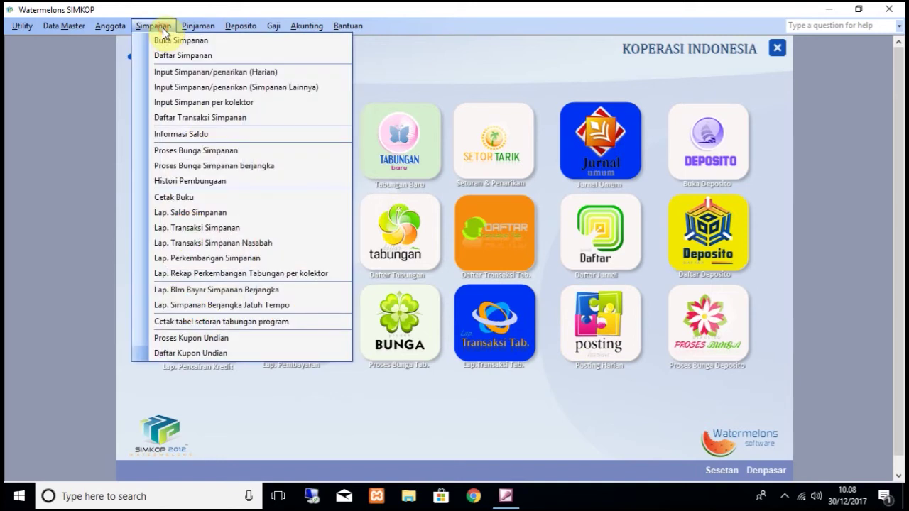
click(189, 78)
double_click(321, 119)
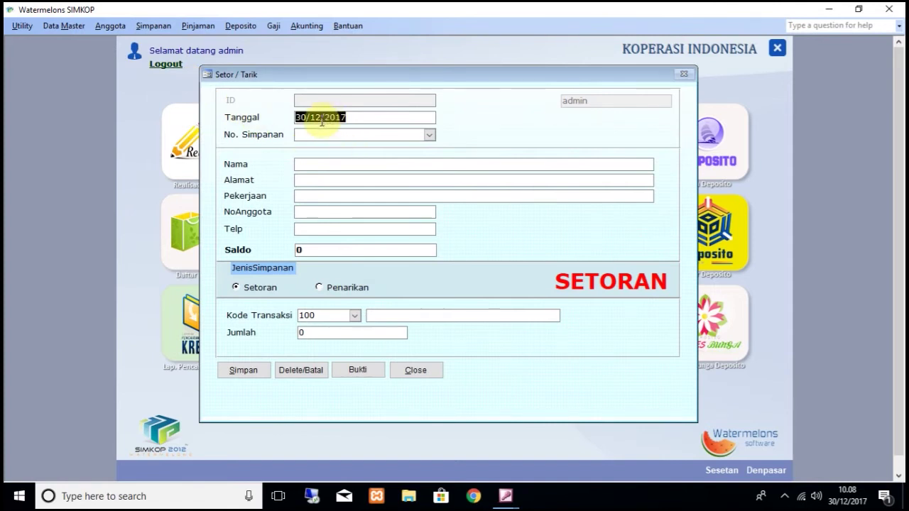
click(428, 134)
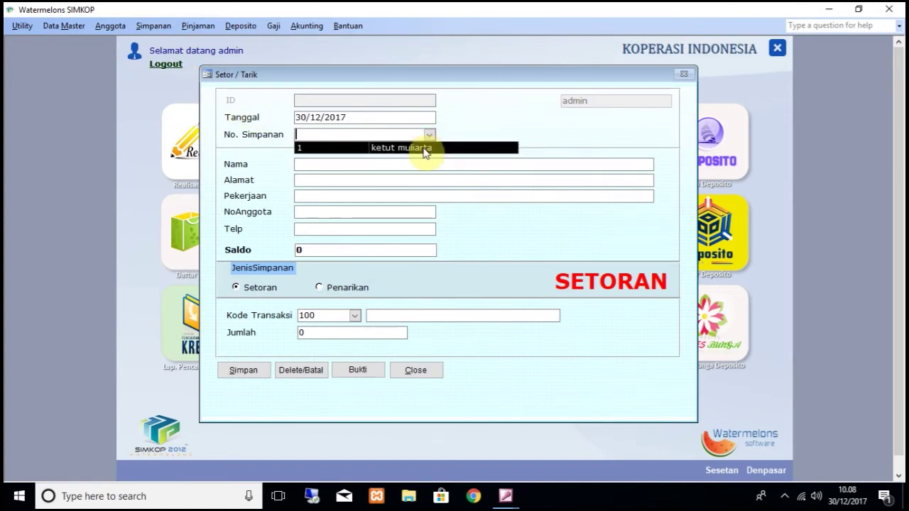
click(424, 149)
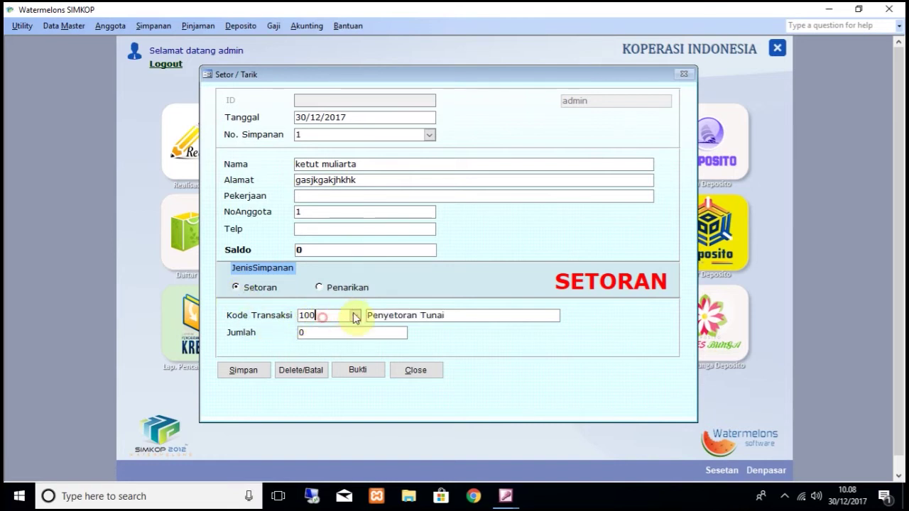
click(309, 334)
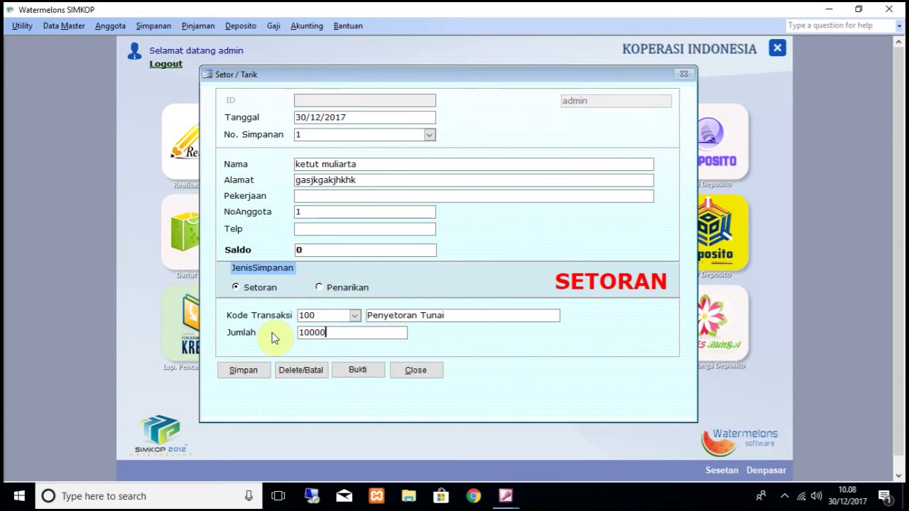
key(Tab)
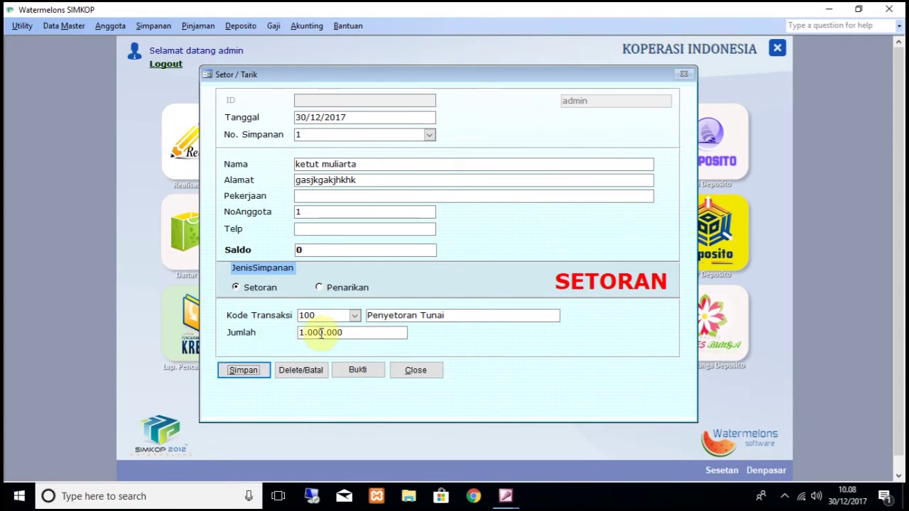
click(245, 370)
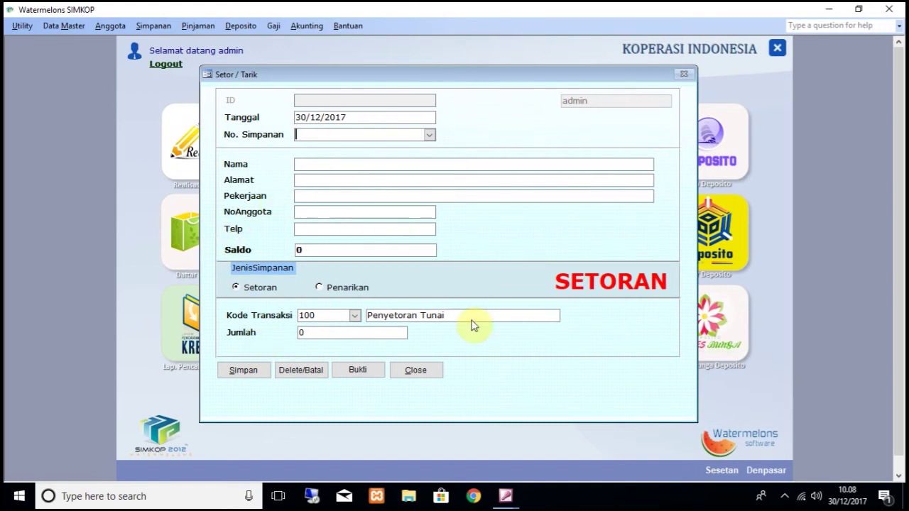
click(426, 372)
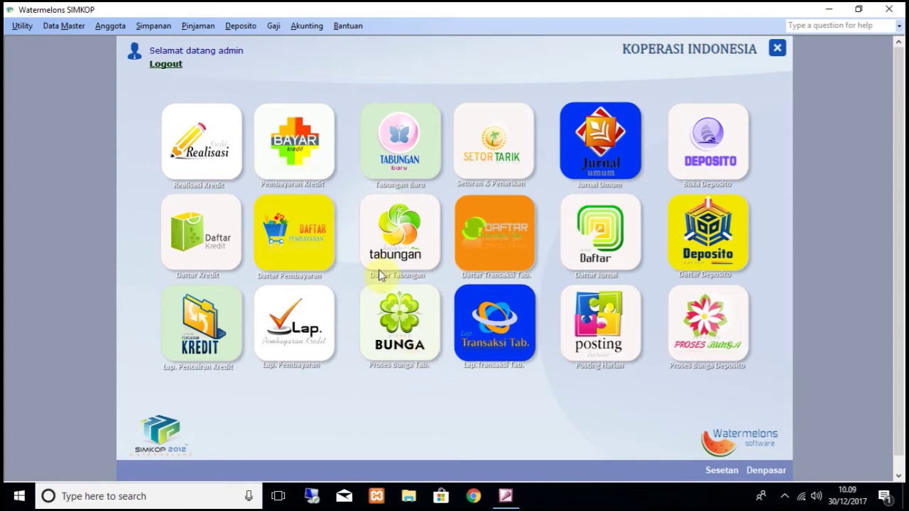
Step: Post the 30/12/2017 Laporan Harian showing 1.070.000 cash income
click(306, 26)
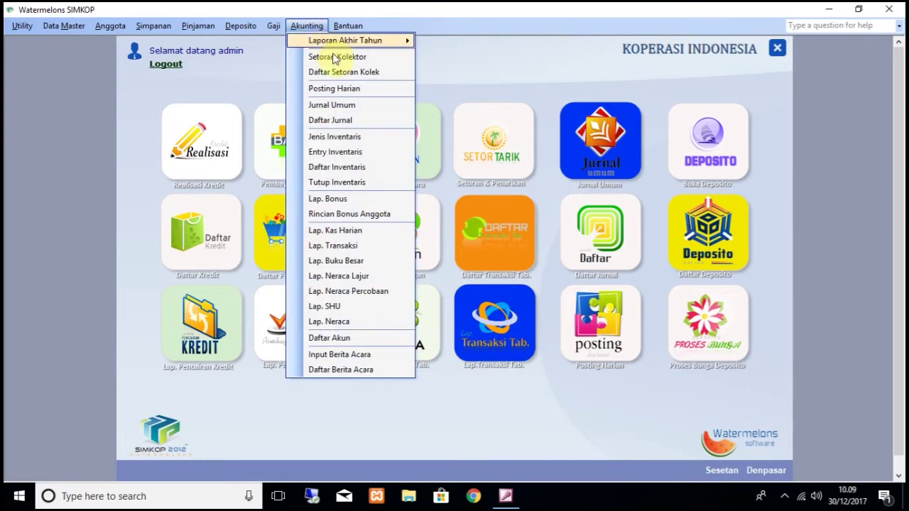
click(352, 89)
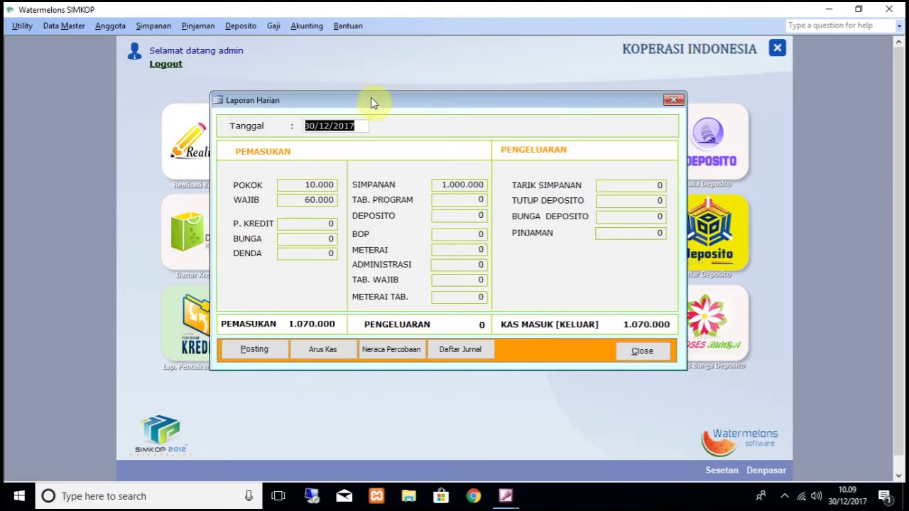
click(261, 348)
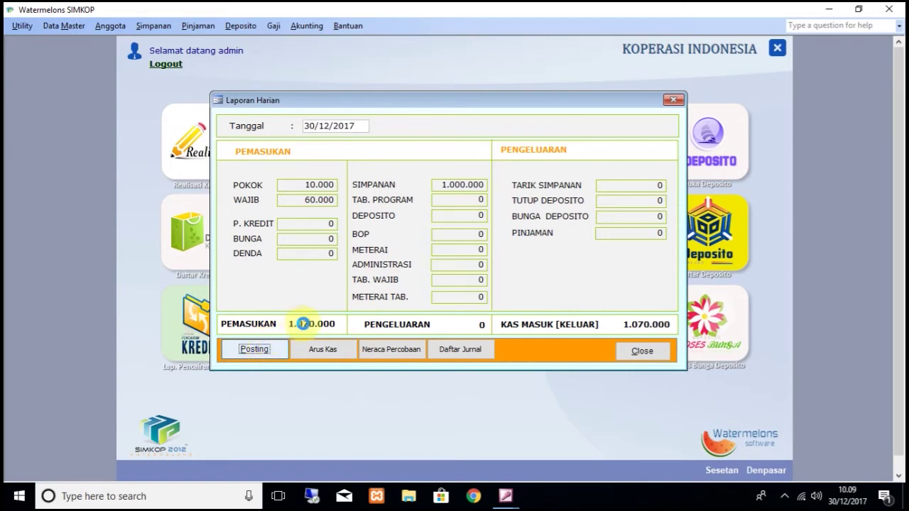
click(480, 291)
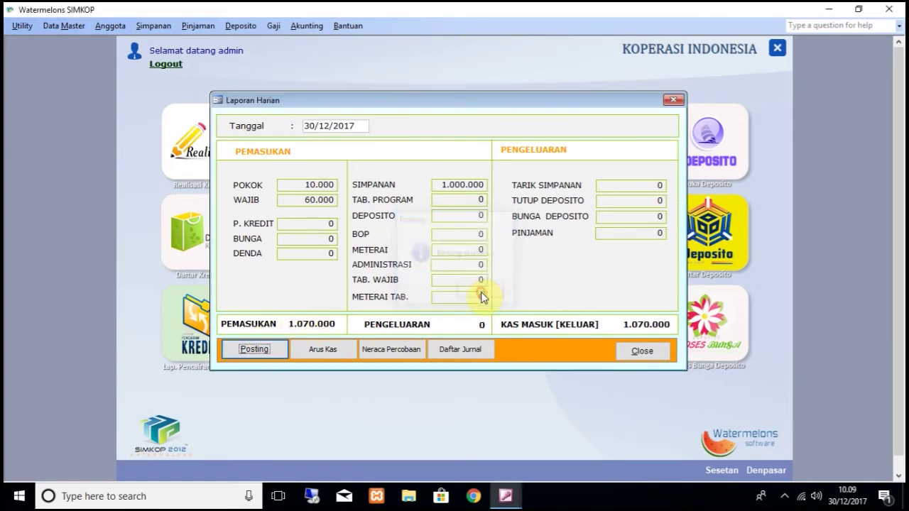
click(325, 350)
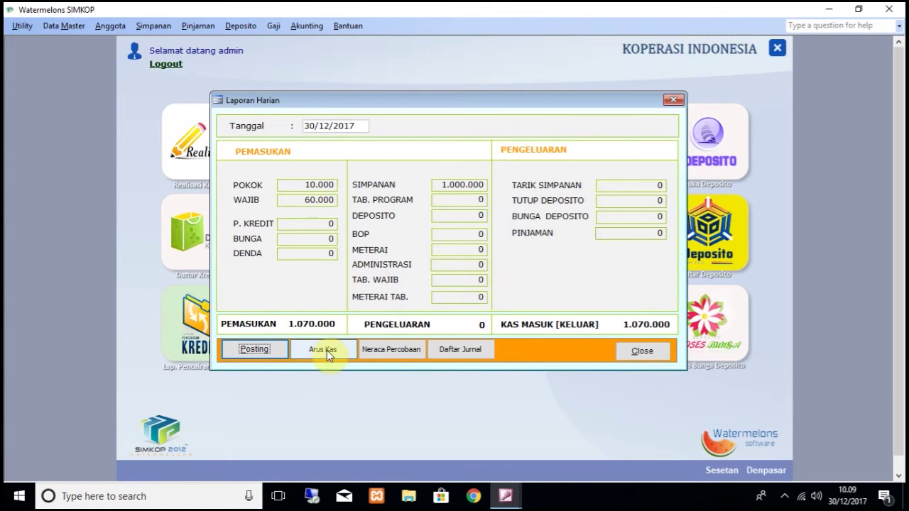
Step: Zoom in on the Buku Kas Harian preview totalling 1.070.000, then close it and the Arus Kas options
click(487, 107)
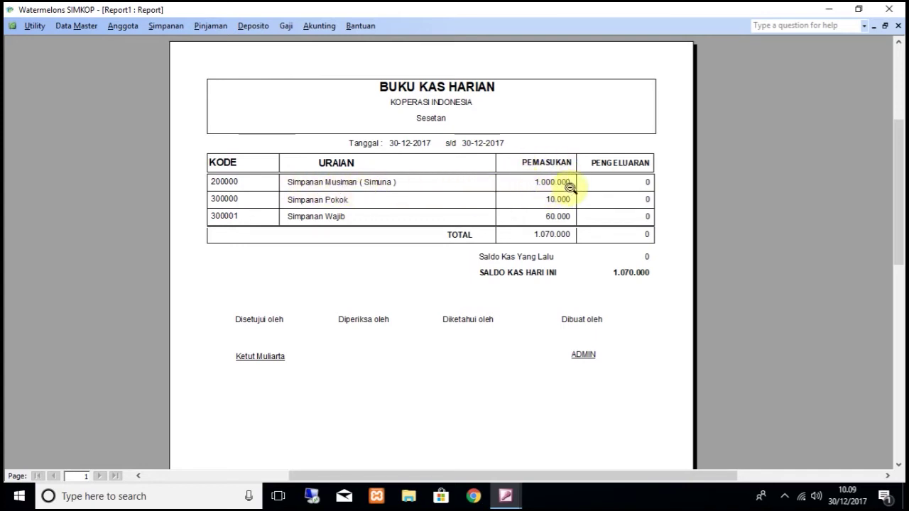
click(898, 25)
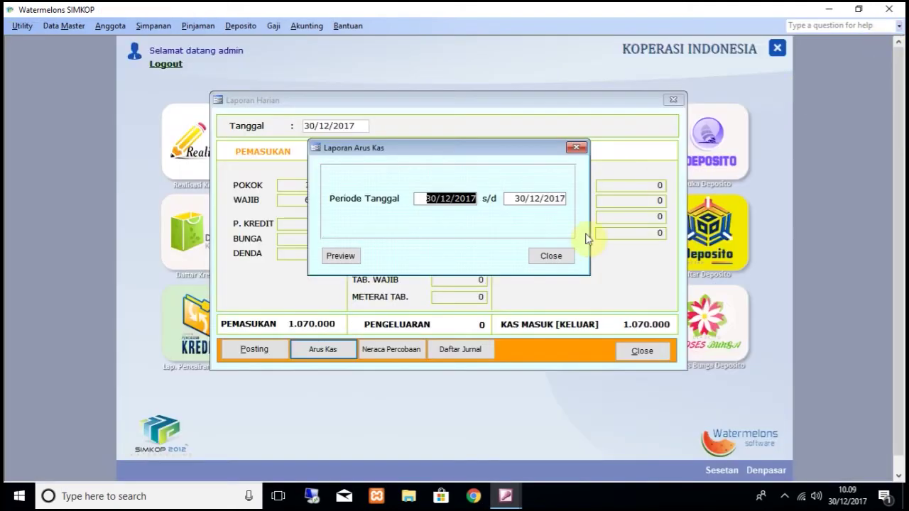
click(551, 255)
Step: Preview the 30 December 2017 Neraca with Kas 1.070.000, then close all report windows
click(307, 25)
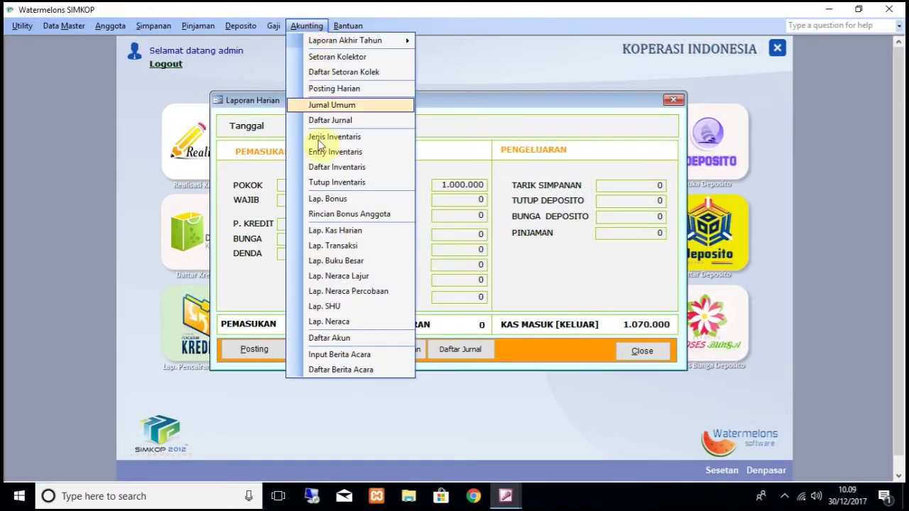
click(348, 321)
click(367, 247)
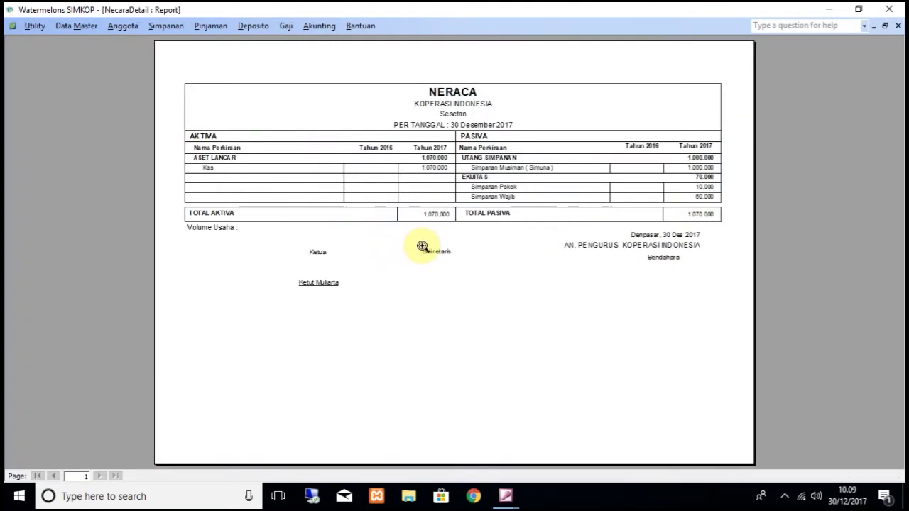
click(490, 147)
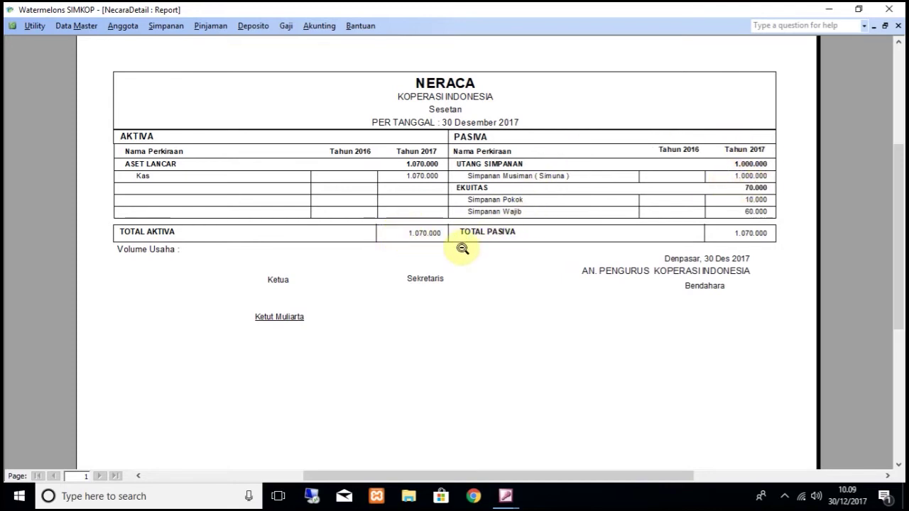
click(897, 26)
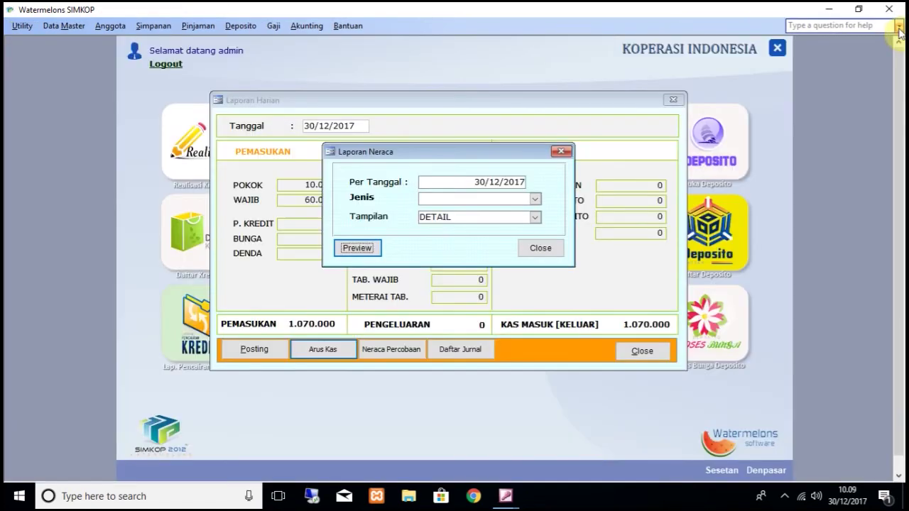
click(543, 249)
click(646, 351)
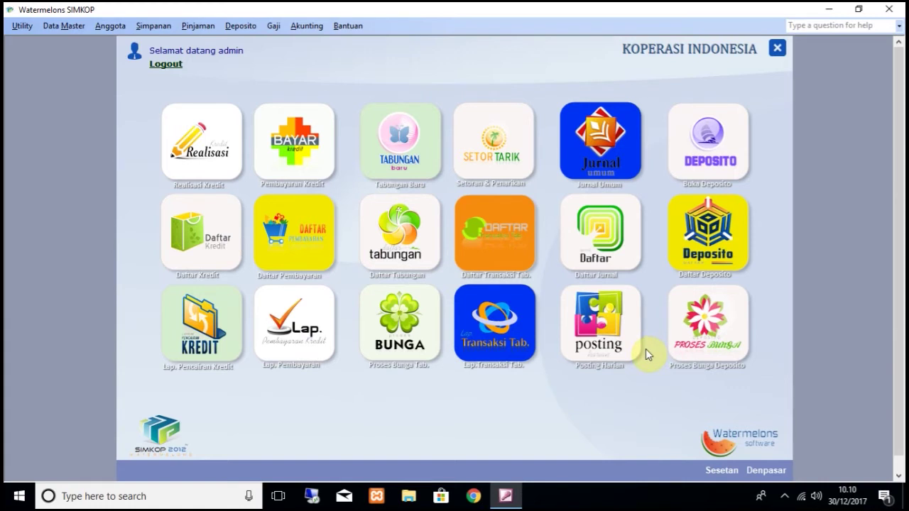
Step: Preview the Laporan Saldo Simpanan totalling 1.000.000 for account 1, then close it
click(153, 26)
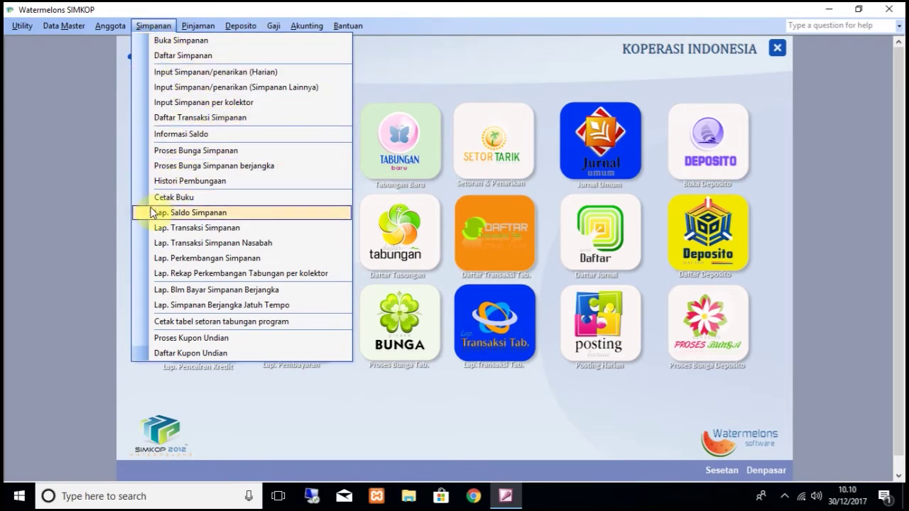
click(190, 213)
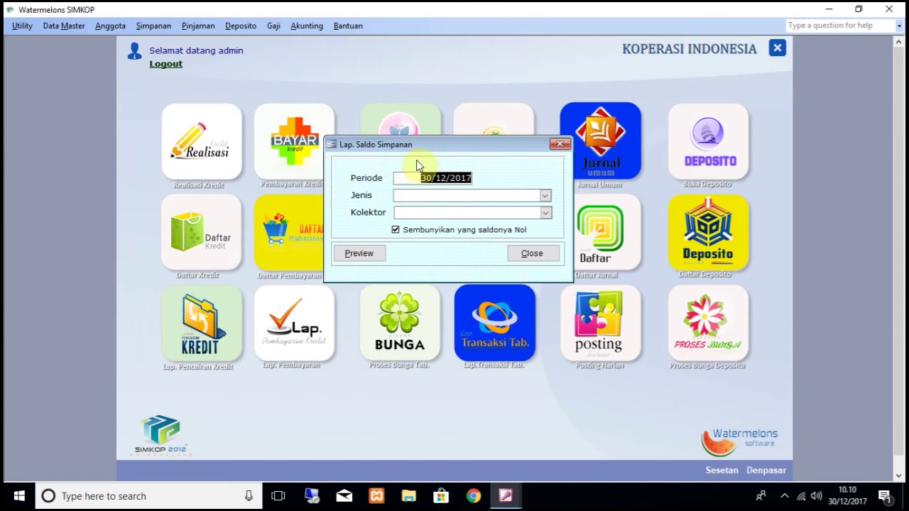
click(362, 254)
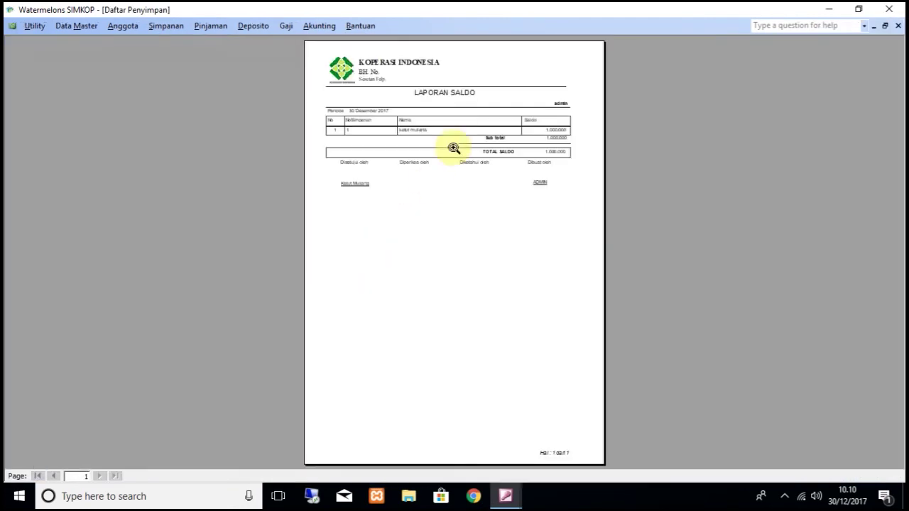
click(456, 143)
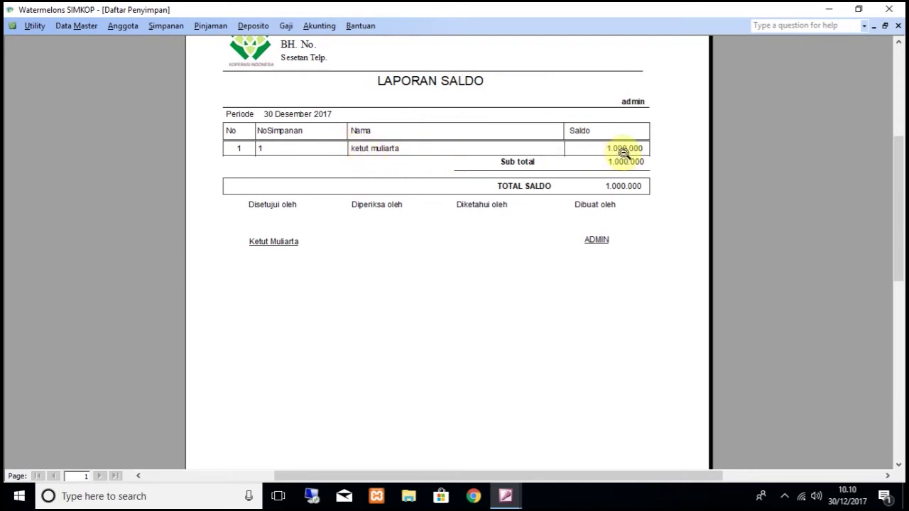
click(898, 25)
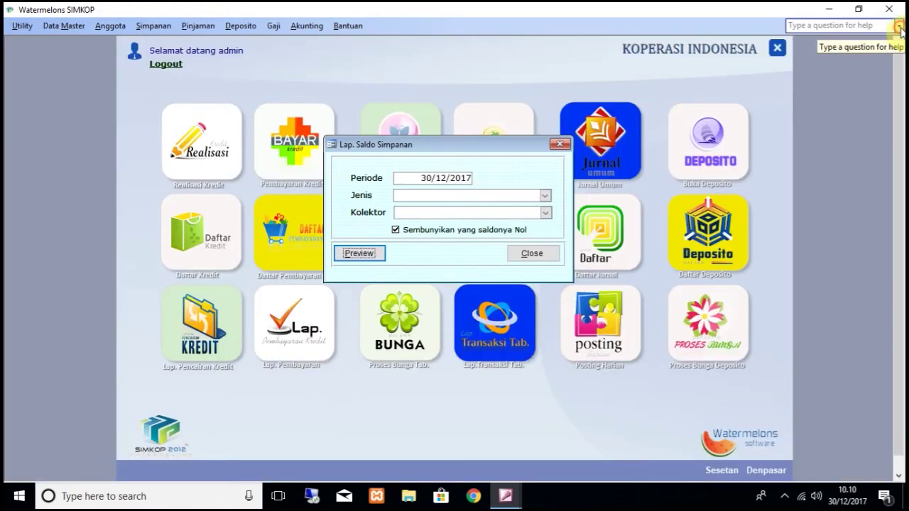
click(531, 254)
click(161, 24)
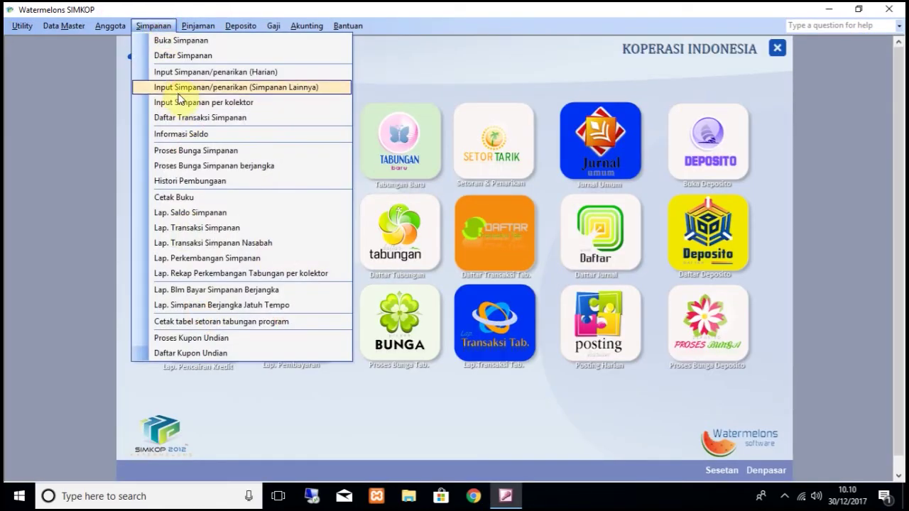
Step: Set the savings transaction report to Jenis HARIAN and Transaksi Penyetoran Tunai
click(215, 229)
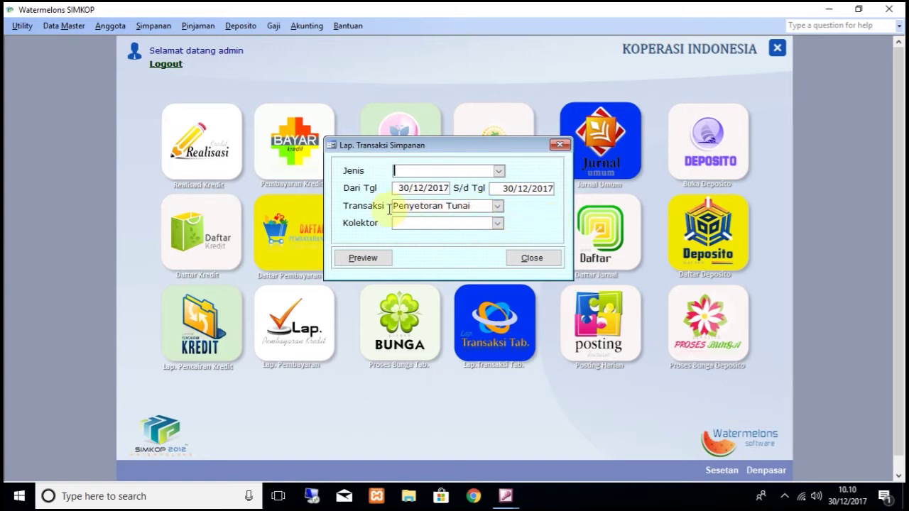
click(499, 208)
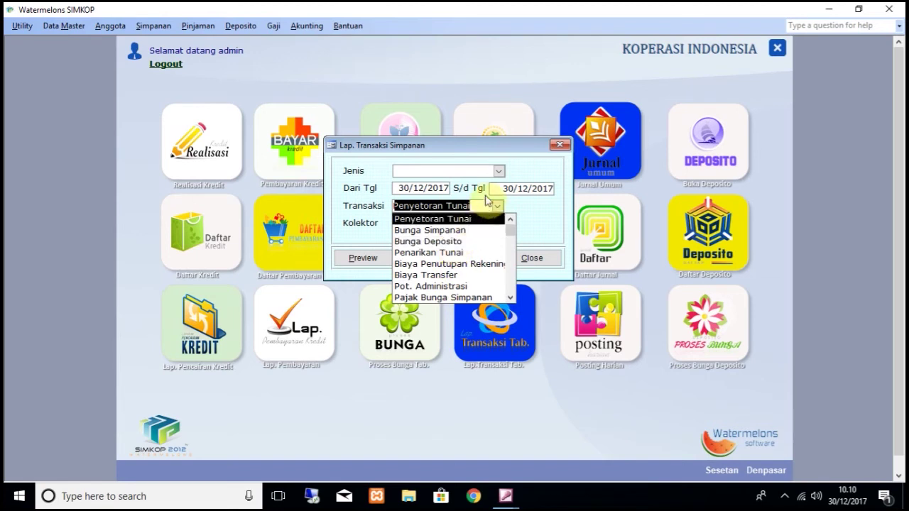
click(514, 169)
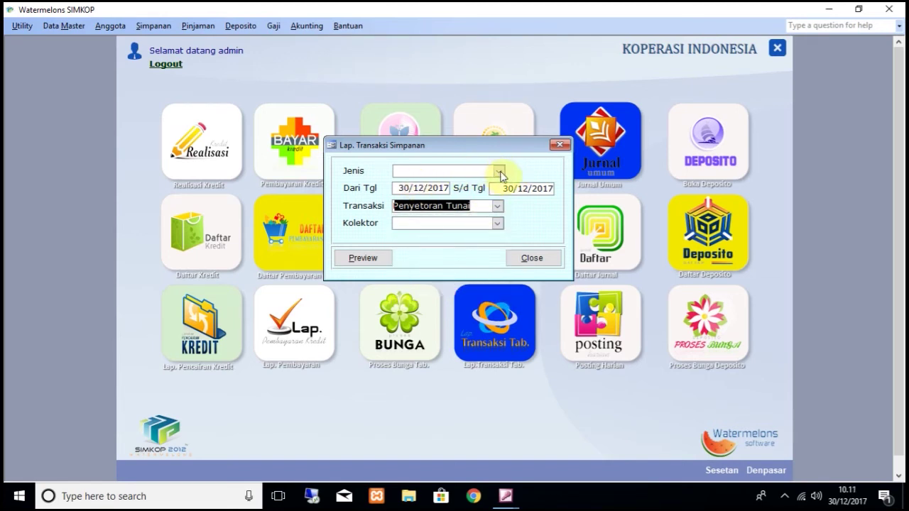
click(500, 172)
click(458, 184)
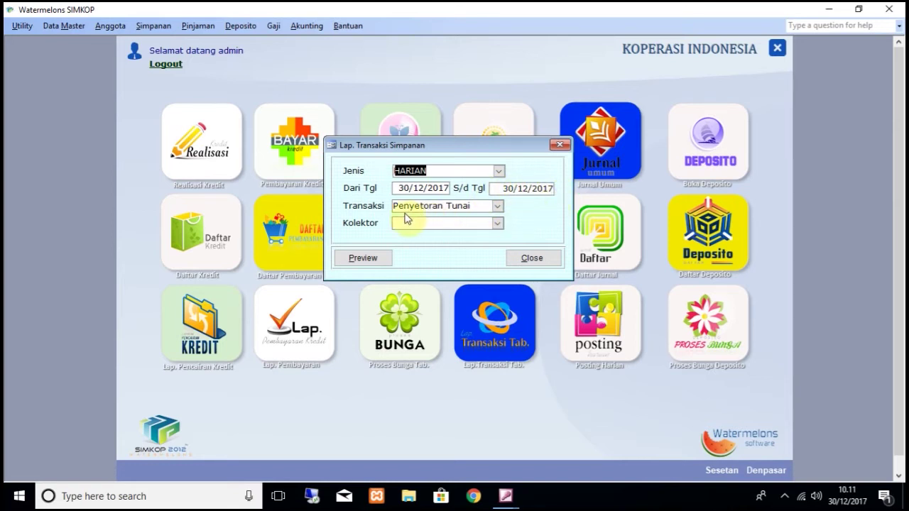
click(495, 206)
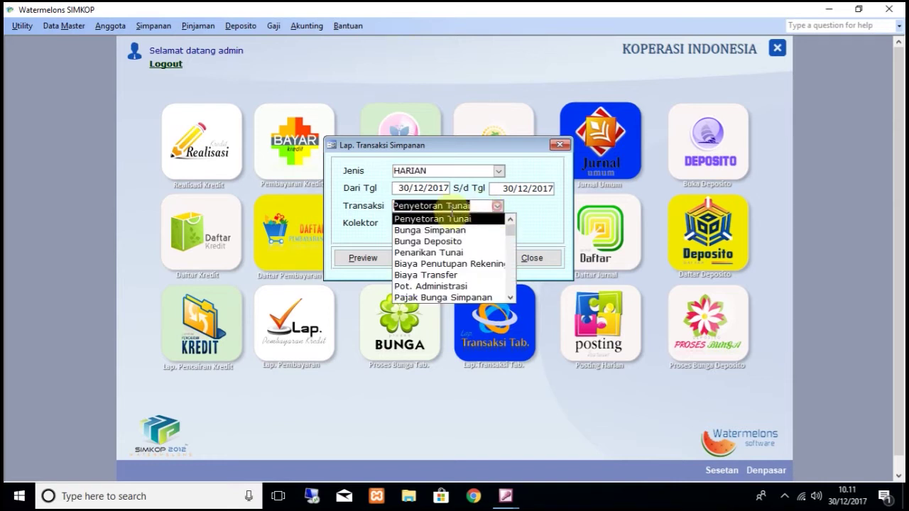
click(431, 220)
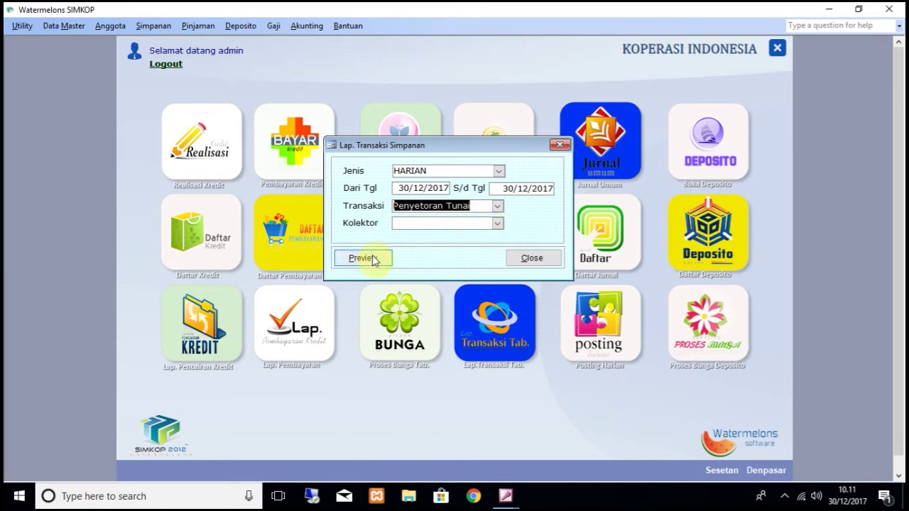
Step: Preview the 30/12/2017 cash-deposit report showing the 1.000.000 deposit, then close it
click(362, 259)
click(467, 126)
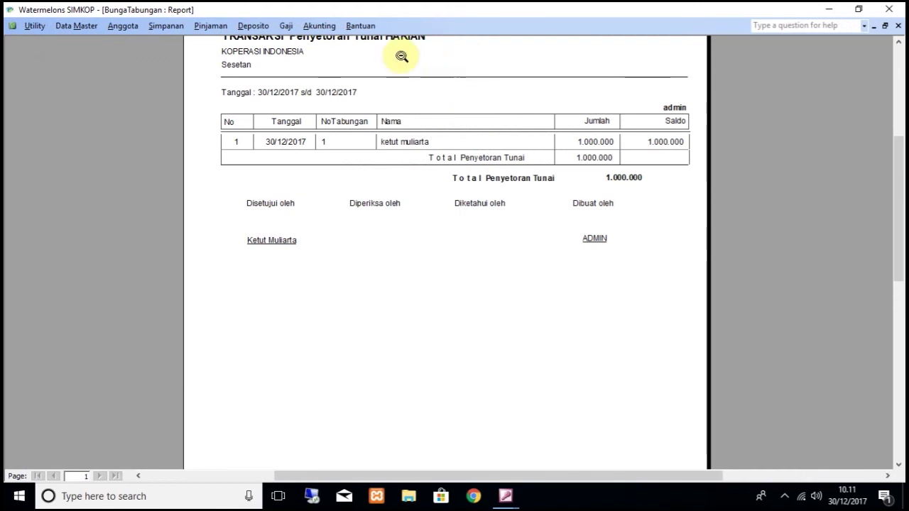
scroll(326, 170, up, 1)
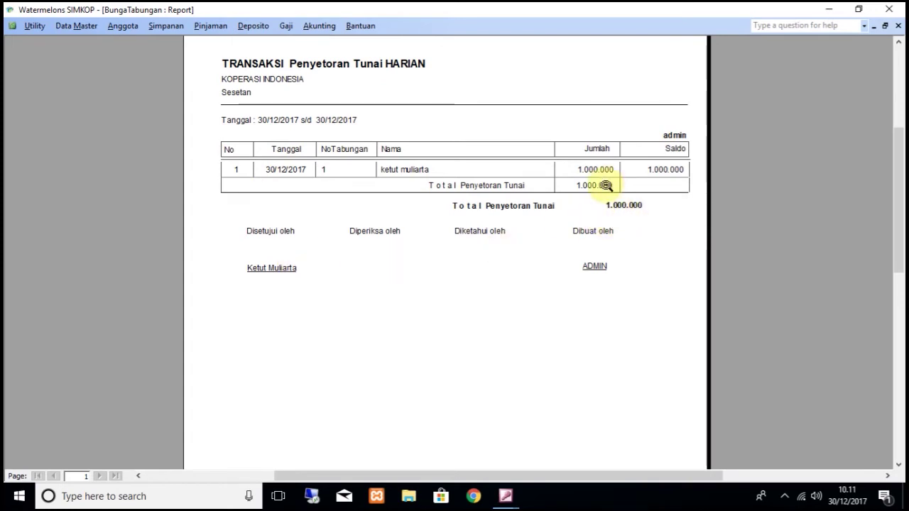
click(897, 26)
click(532, 259)
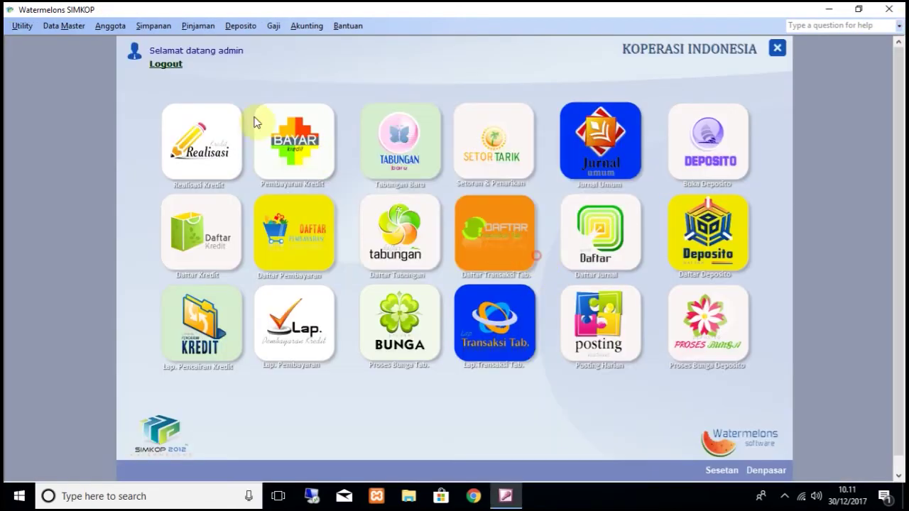
Step: Choose savings account 1 in Lap. Transaksi Simpanan Nasabah
click(155, 27)
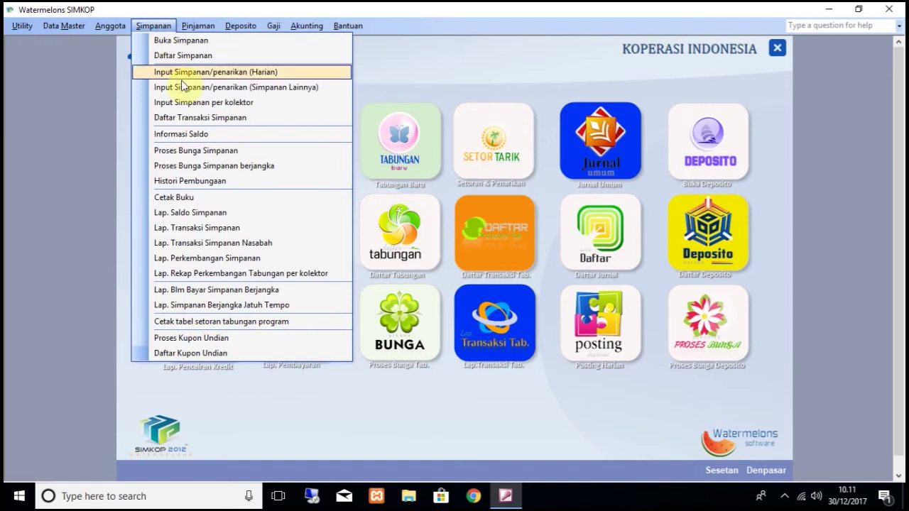
click(234, 244)
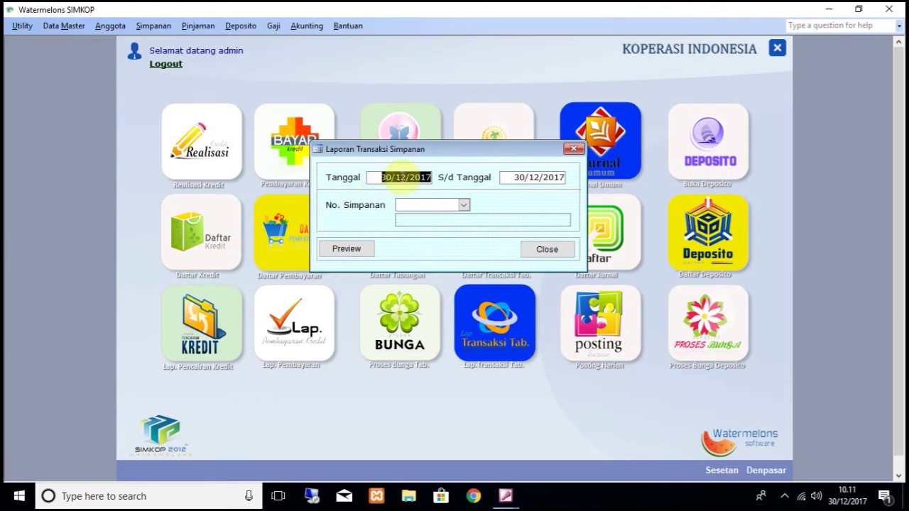
click(464, 205)
click(458, 216)
Step: Preview account 1's Daftar Transaksi Tabungan ending at 1.000.000, then close the preview and dialog
click(346, 249)
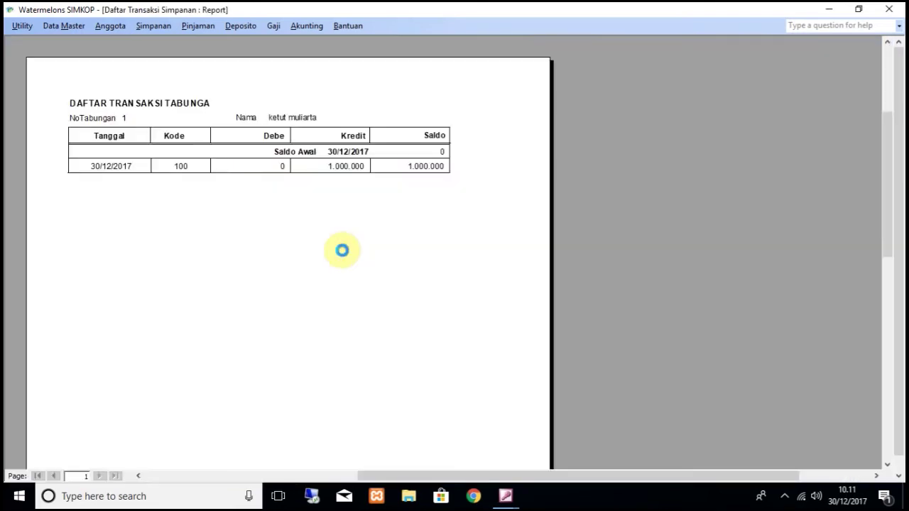
click(341, 249)
click(436, 132)
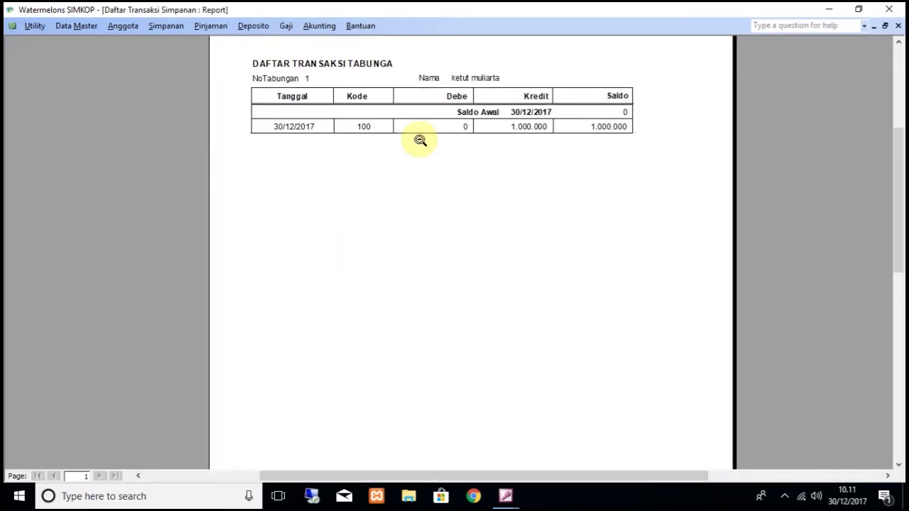
scroll(419, 135, up, 2)
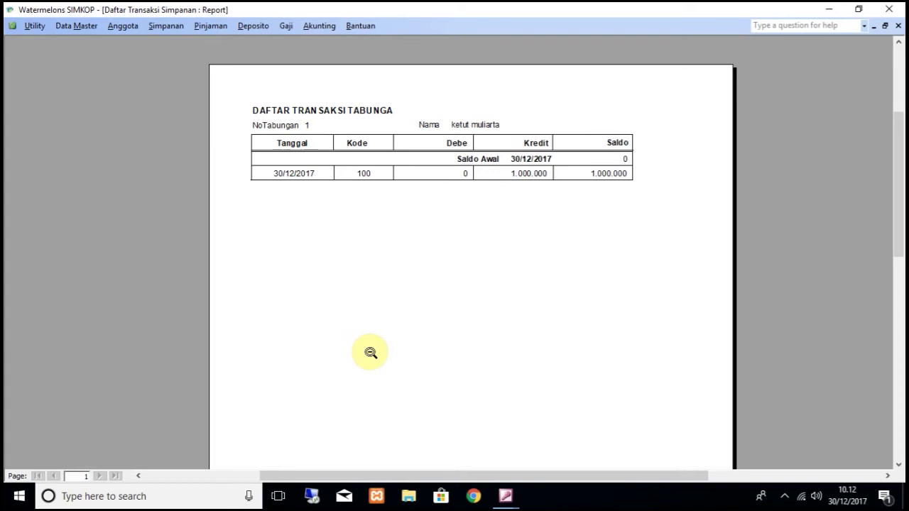
click(454, 174)
click(441, 116)
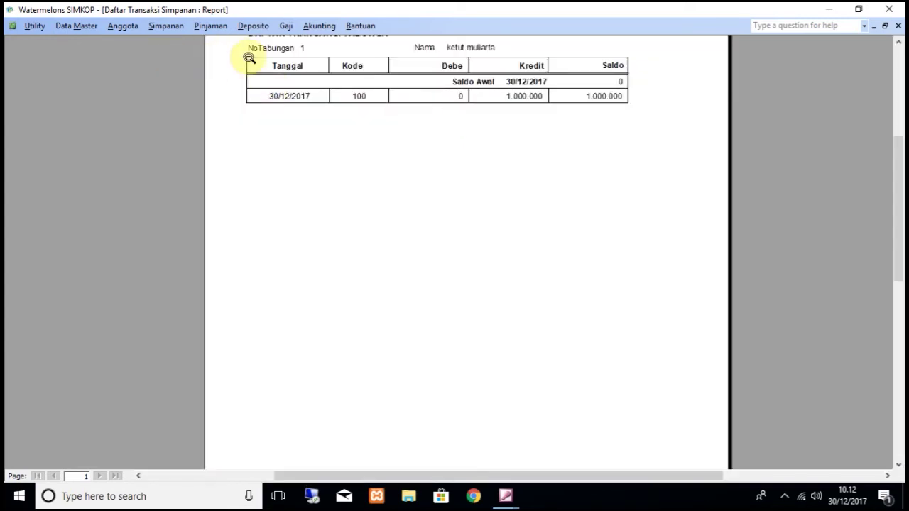
click(897, 26)
click(567, 250)
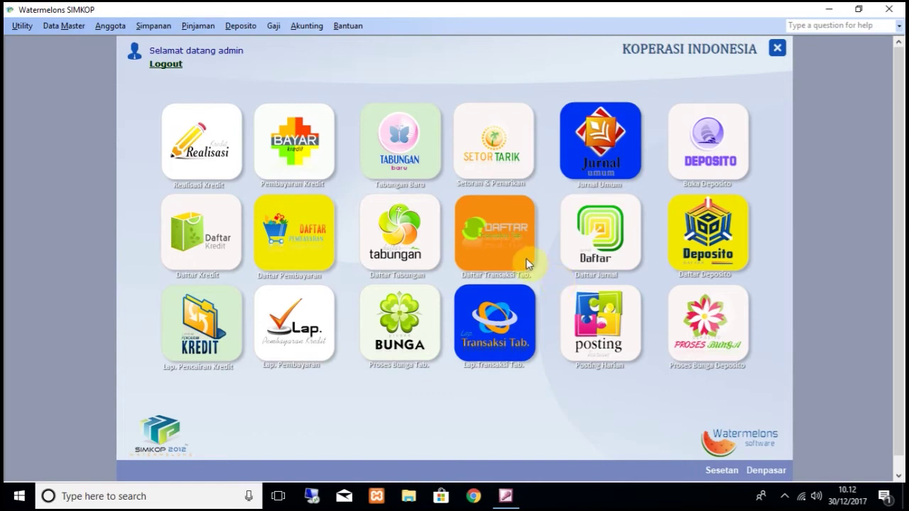
Step: Start a new loan for member 1 and fill in the guarantor's relationship and name
click(199, 26)
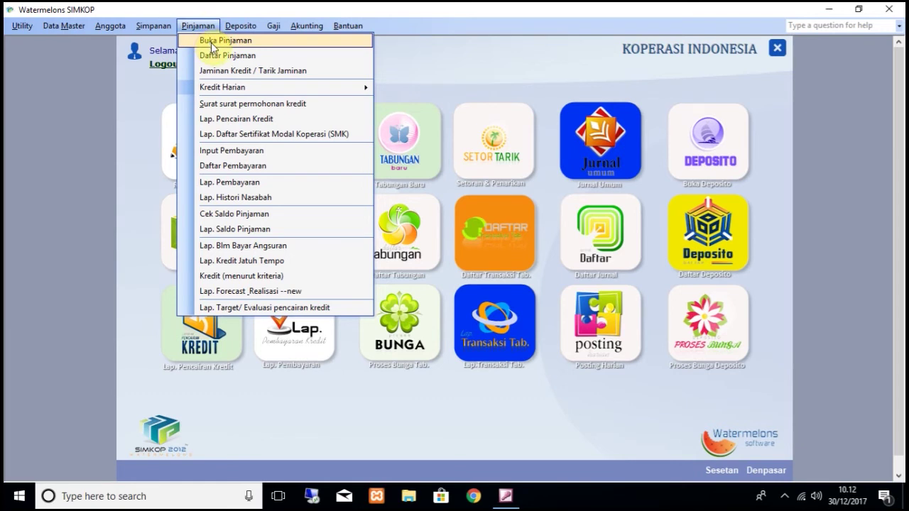
click(211, 43)
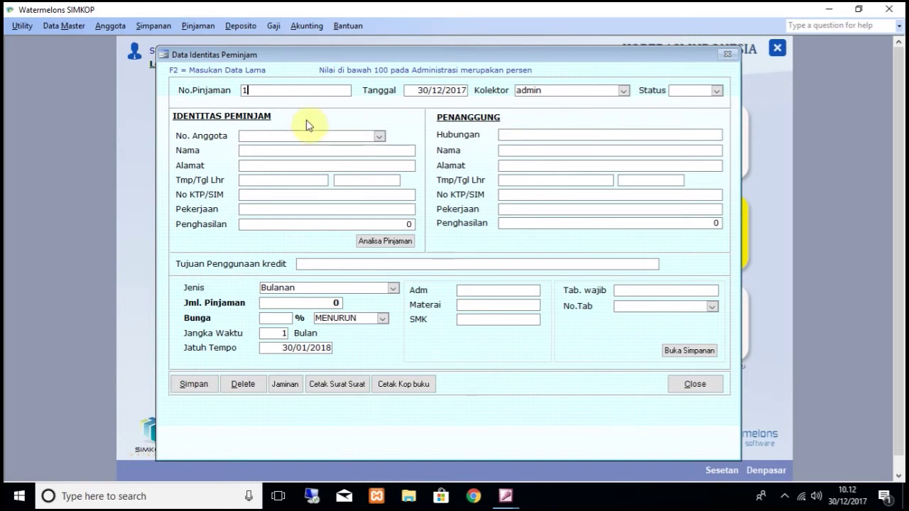
click(379, 136)
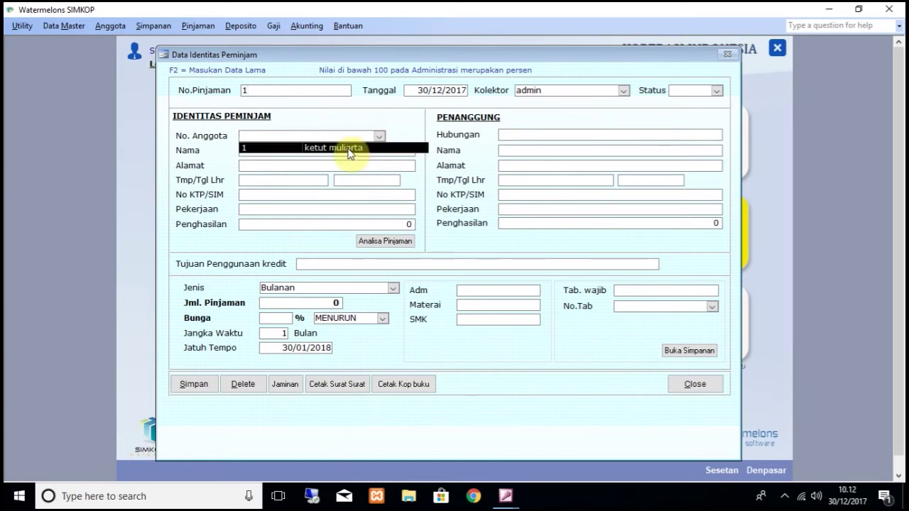
click(347, 148)
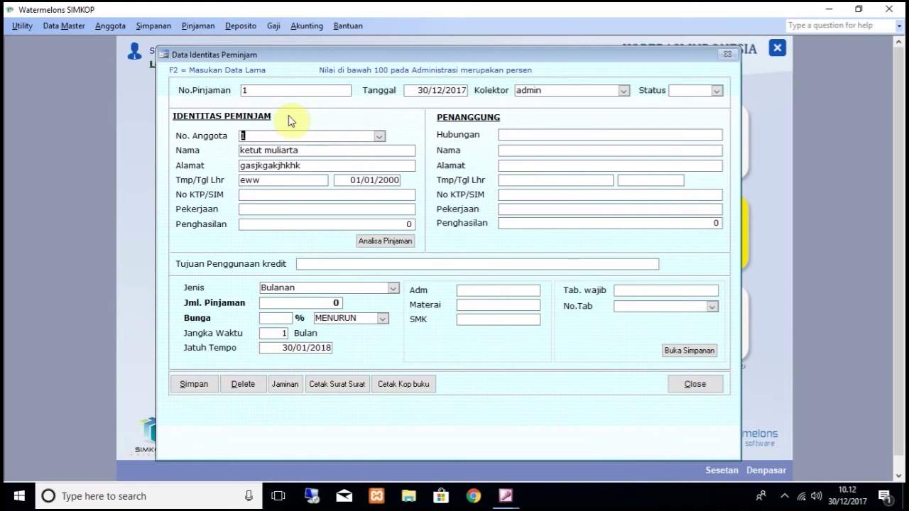
click(551, 136)
text(asddad)
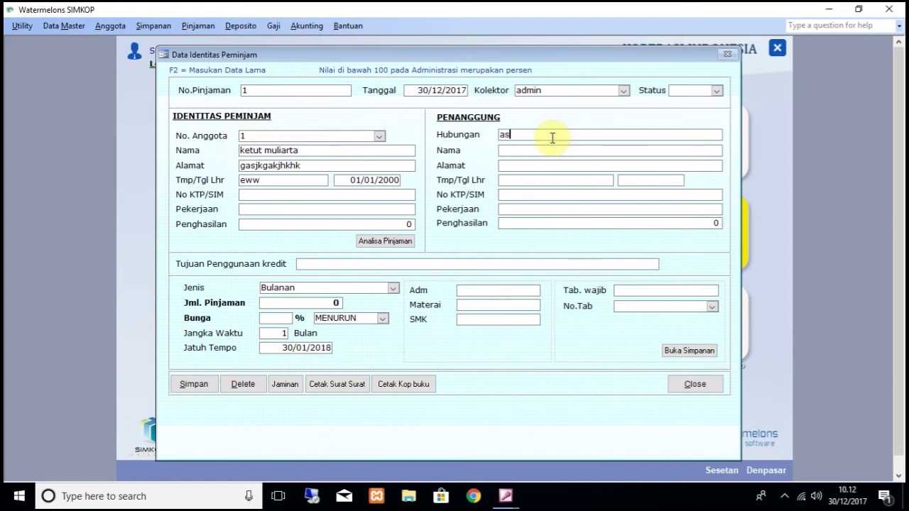
click(539, 149)
text(asdad)
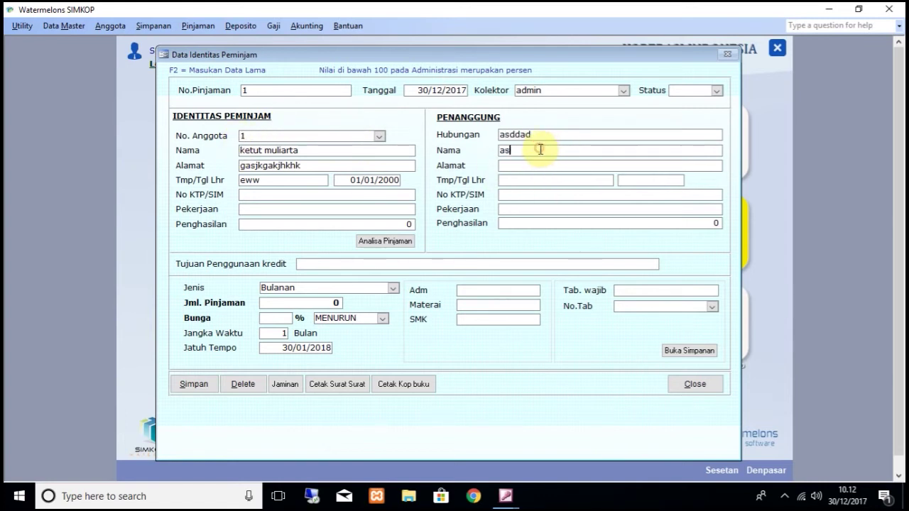
click(334, 264)
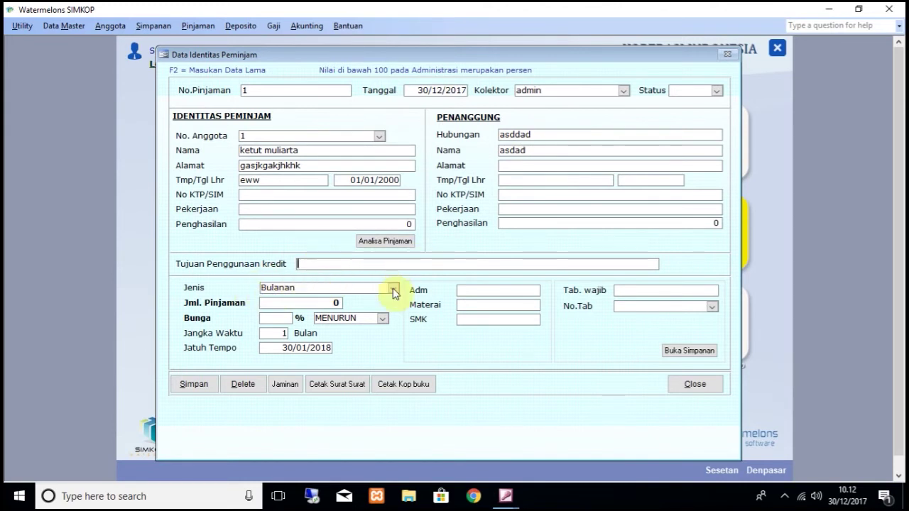
Step: Enter loan amount 1.000.000, 2% interest, 12-month term, and SMK and Tab. wajib 0
click(319, 304)
text(1.000.000)
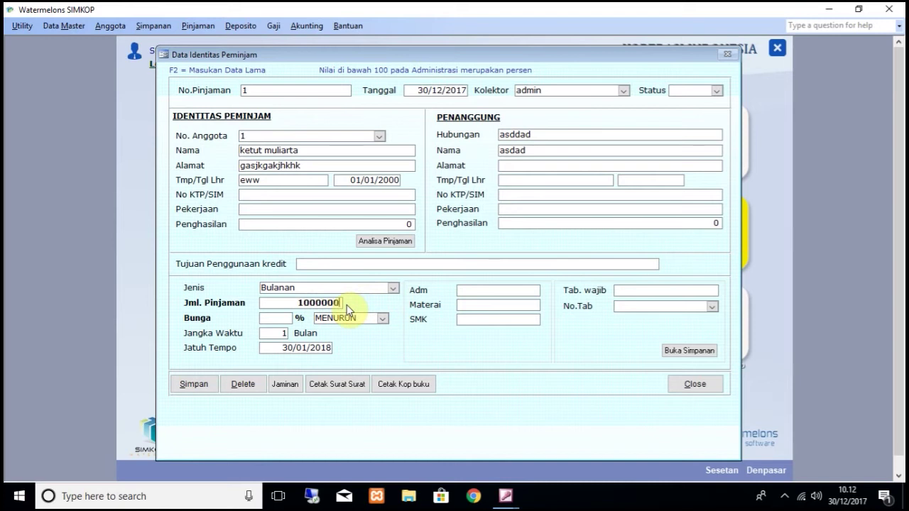
key(Tab)
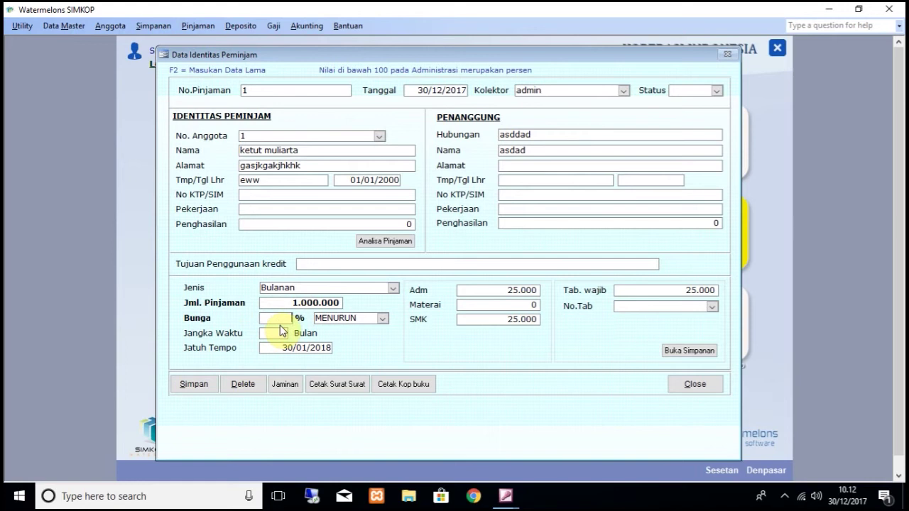
text(2)
key(Tab)
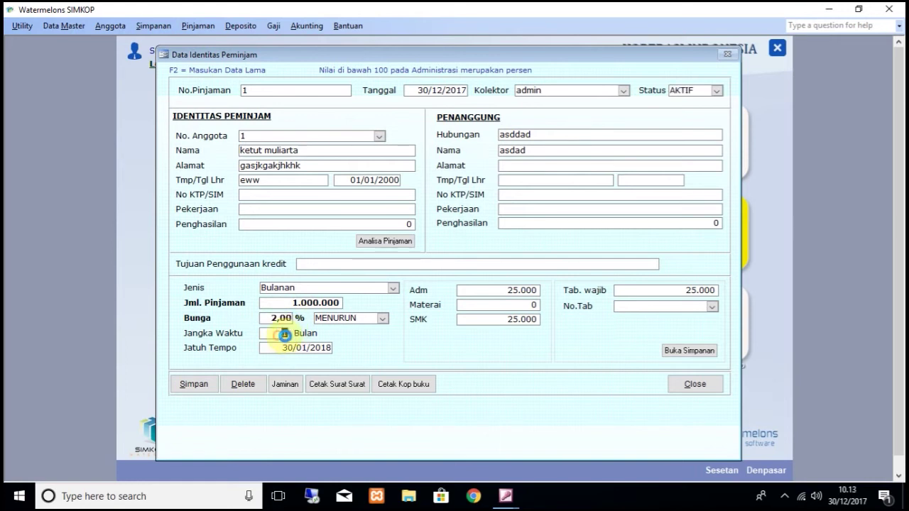
text(12)
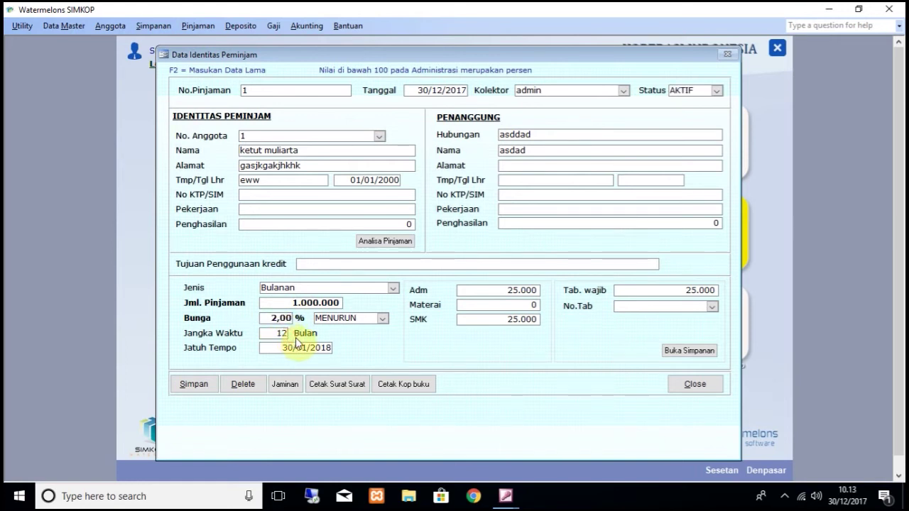
key(Tab)
click(505, 319)
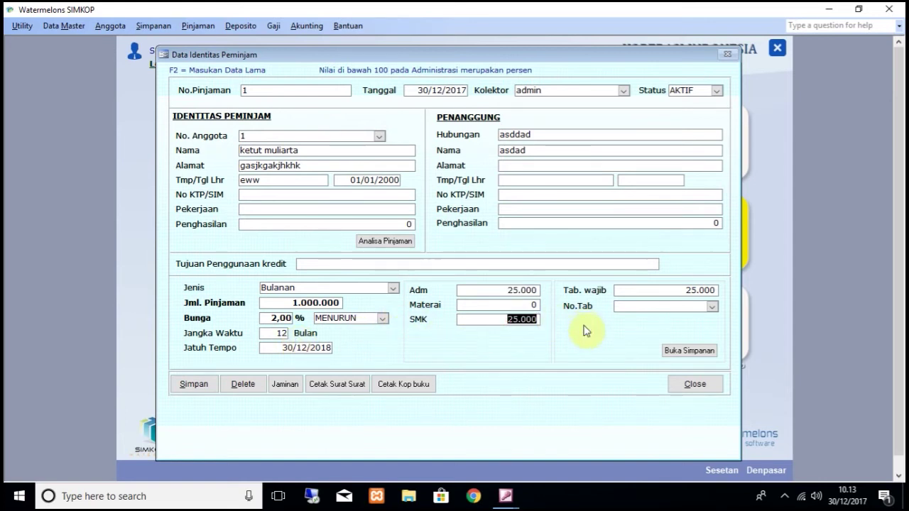
text(0)
key(Tab)
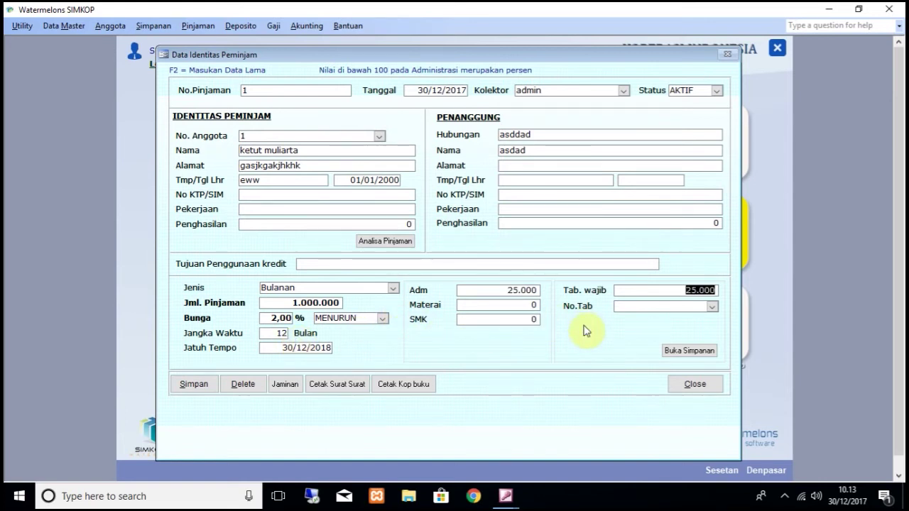
text(0)
click(691, 305)
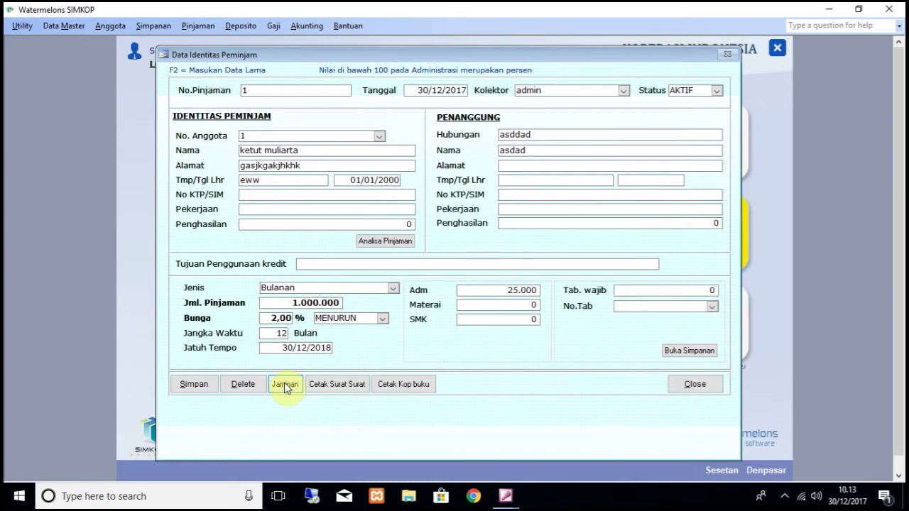
Step: Add TANAH collateral with certificate 234324324 and surat ukur 34324 dated 01/01/2010
click(284, 384)
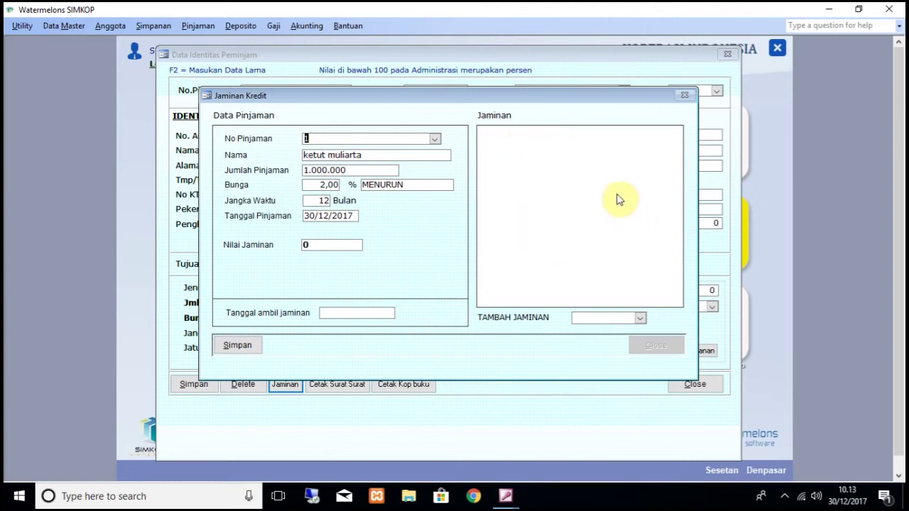
click(642, 319)
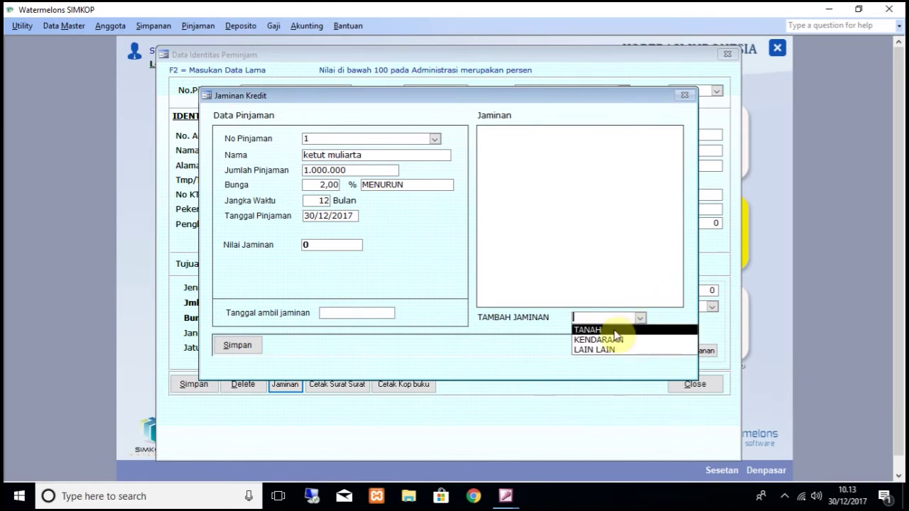
click(614, 331)
text(234324324)
click(420, 166)
text(34324)
click(541, 165)
text(01/01/)
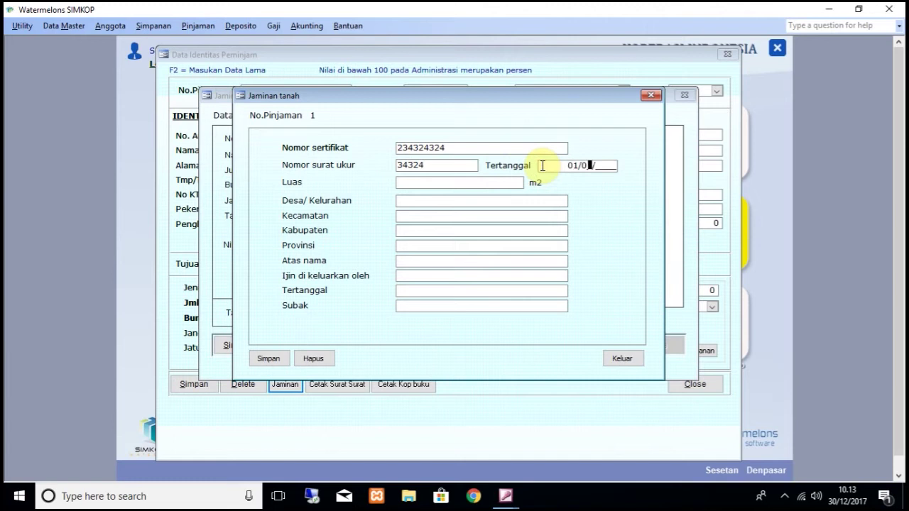
text(2010)
Step: Fill in the land's Desa, Kecamatan, Kabupaten, Provinsi and the Atas nama holder
click(487, 201)
text(qweq)
click(468, 215)
text(qweq)
click(460, 228)
text(qweqw)
click(458, 246)
text(qwe)
click(450, 260)
text(qweewq)
Step: Enter the issuing authority, issue date 01/01/2010 and Subak, then save the 100 m2 land collateral
click(450, 274)
text(qweq)
click(456, 290)
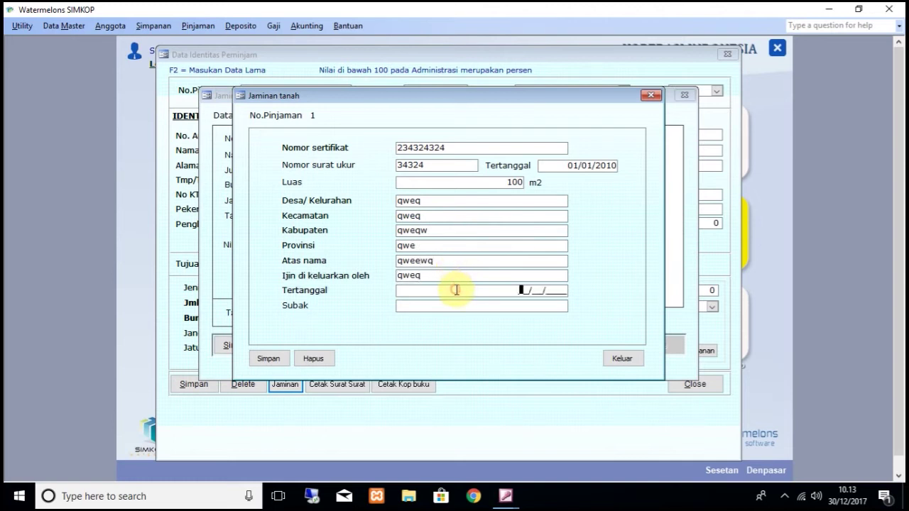
text(01)
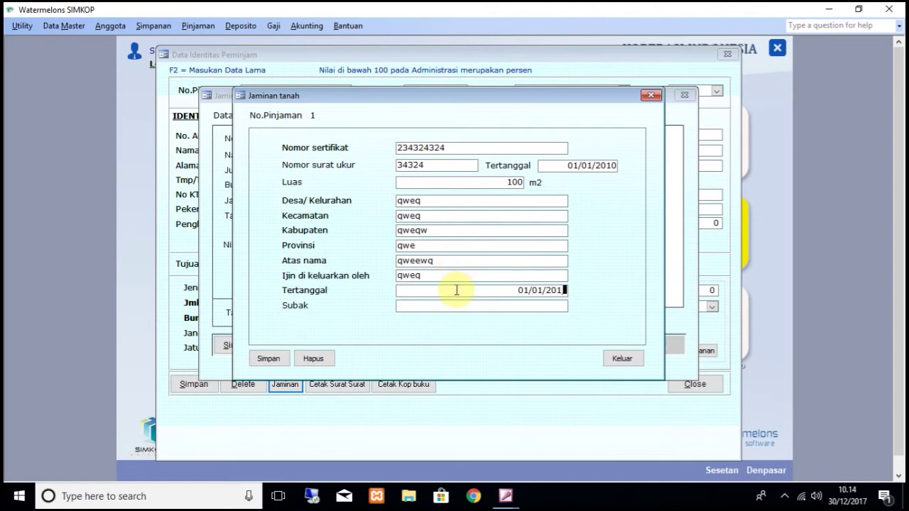
text(012010)
key(Return)
text(asdasdf)
click(269, 359)
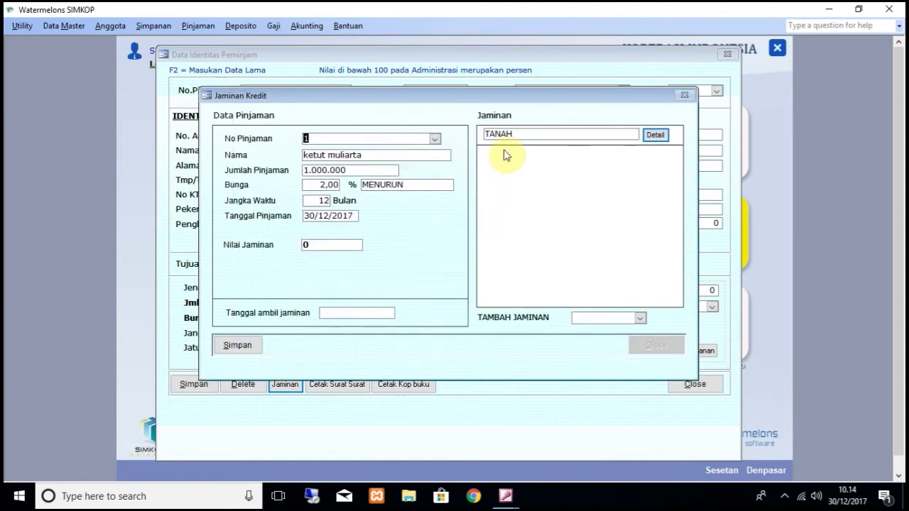
Step: Add a black 2016 Honda motorcycle (sepeda motor) as vehicle collateral and enter its chassis number
click(640, 320)
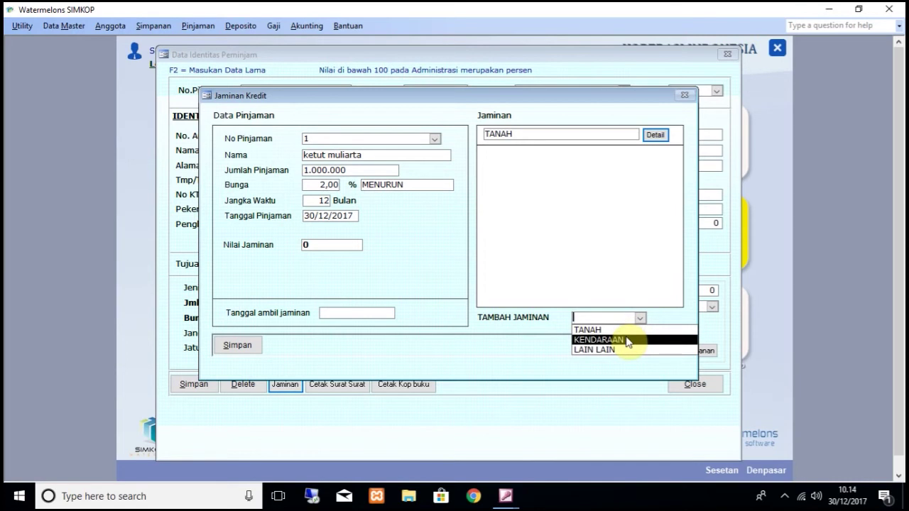
click(628, 340)
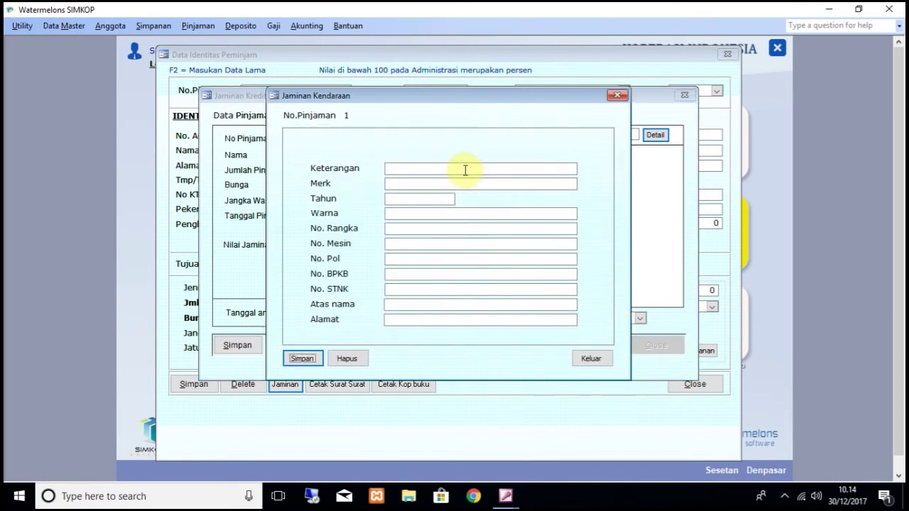
text(sepeda motor)
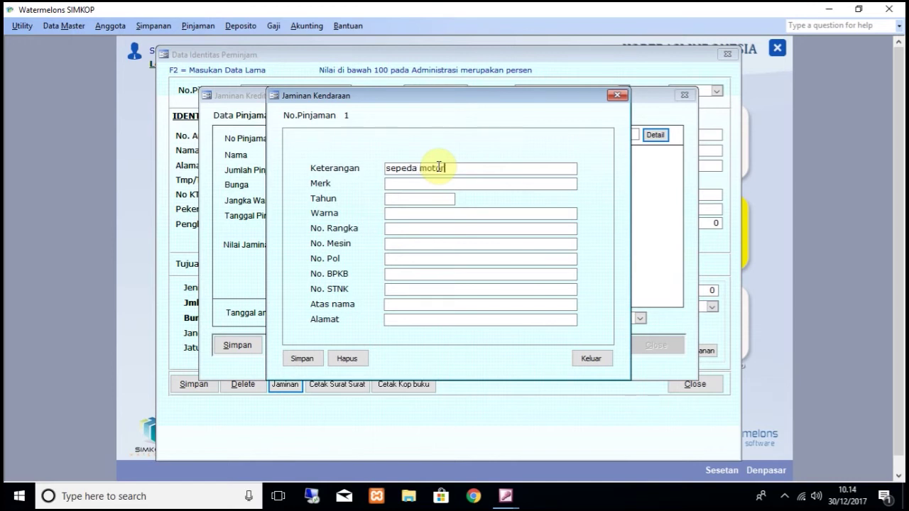
click(442, 183)
text(honda)
click(439, 198)
key(Home)
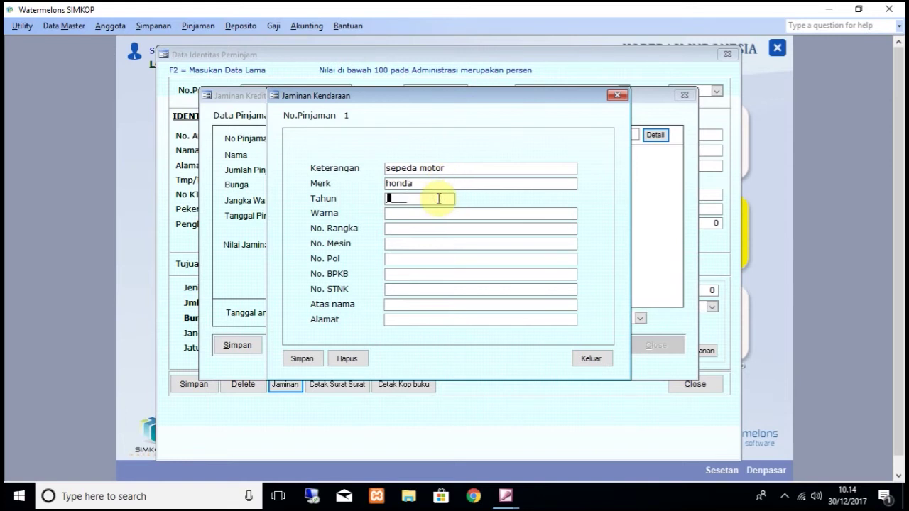
text(2016)
click(443, 211)
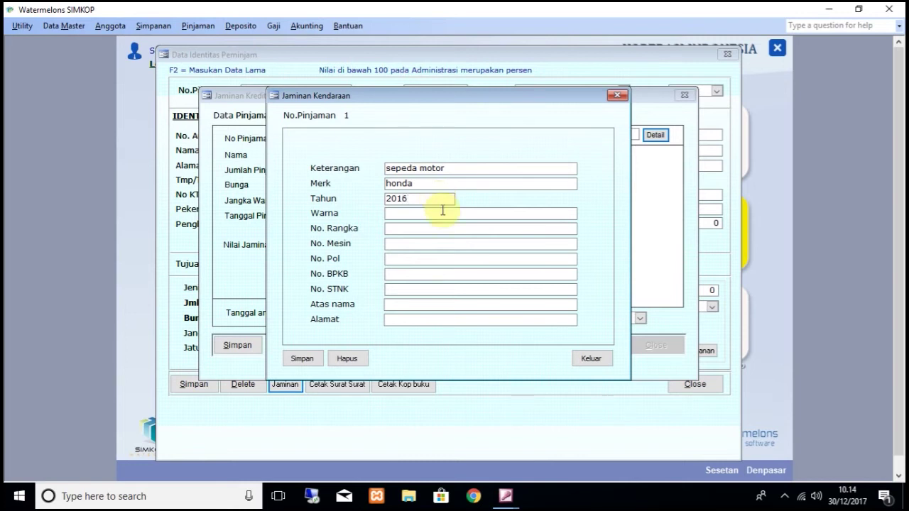
text(hitam)
click(451, 226)
text(234324)
Step: Fill in the motorcycle's engine, plate, BPKB and STNK numbers, owner and address, then save it
click(442, 241)
text(2342)
click(432, 258)
text(234324)
click(429, 272)
text(32432)
click(429, 288)
text(23423)
click(425, 305)
text(asdsa)
click(428, 320)
text(asdsd)
click(301, 358)
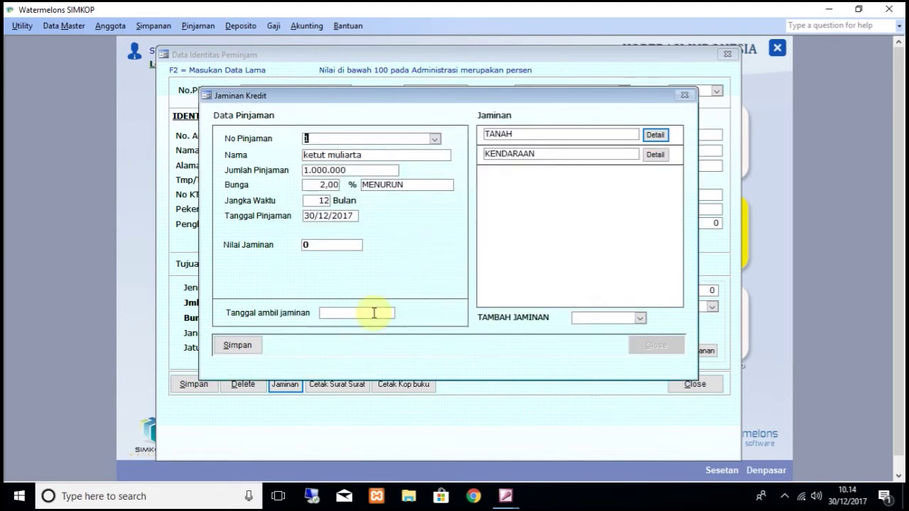
Step: Add 'semua peralatan rumah tangga' as other collateral and save loan 1's collateral list
click(639, 318)
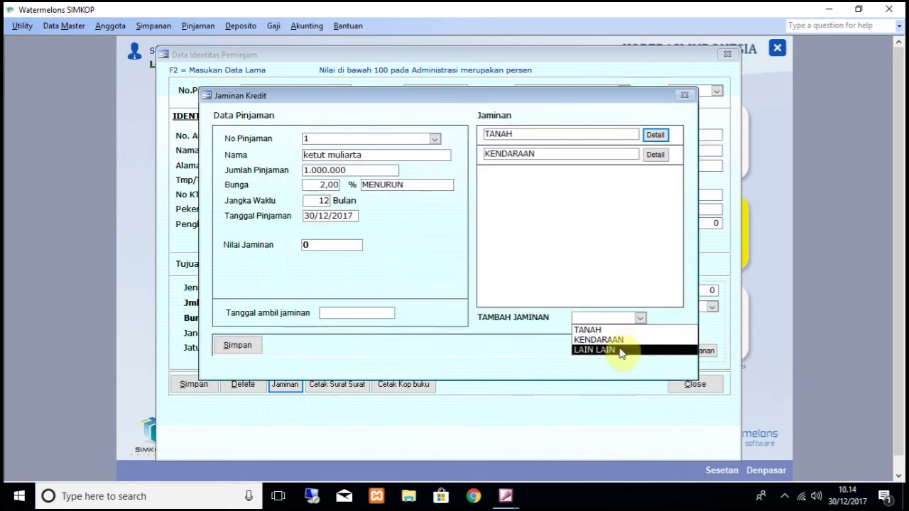
click(620, 350)
click(357, 189)
text(semu)
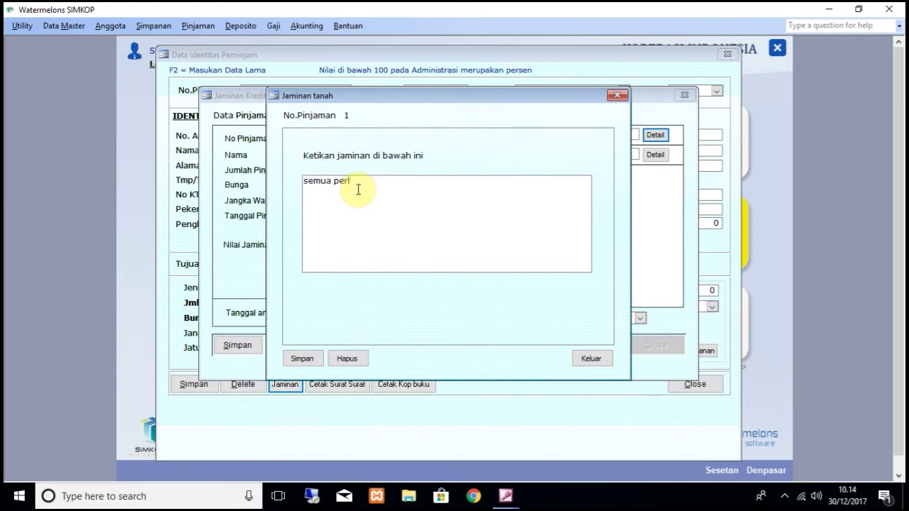
text(a peralatan rumah tangga)
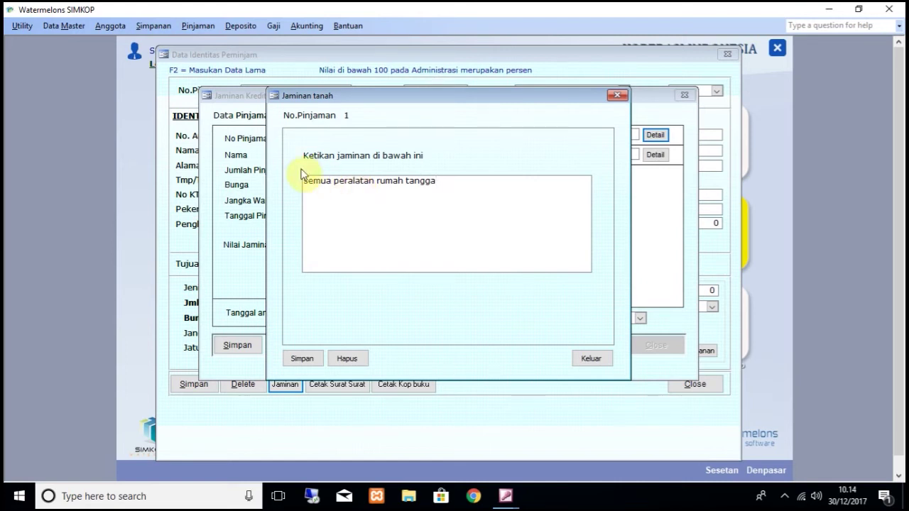
click(307, 357)
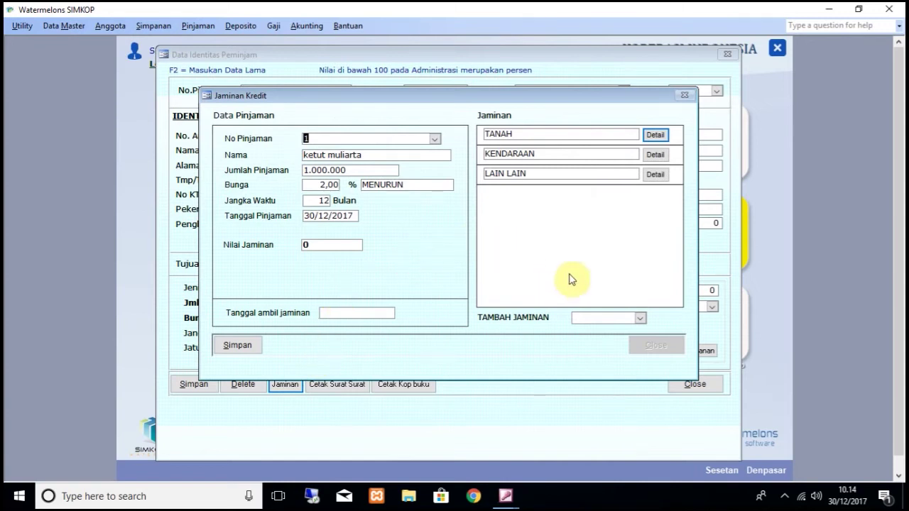
click(228, 347)
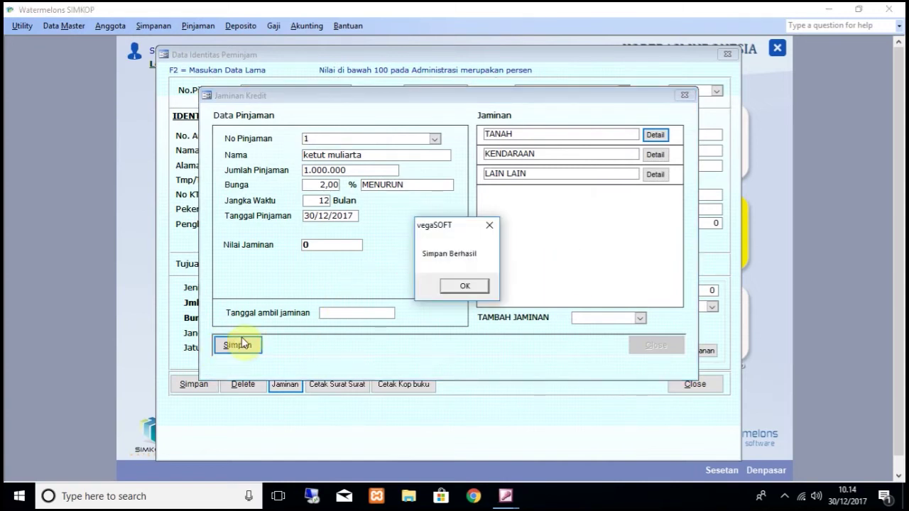
click(458, 284)
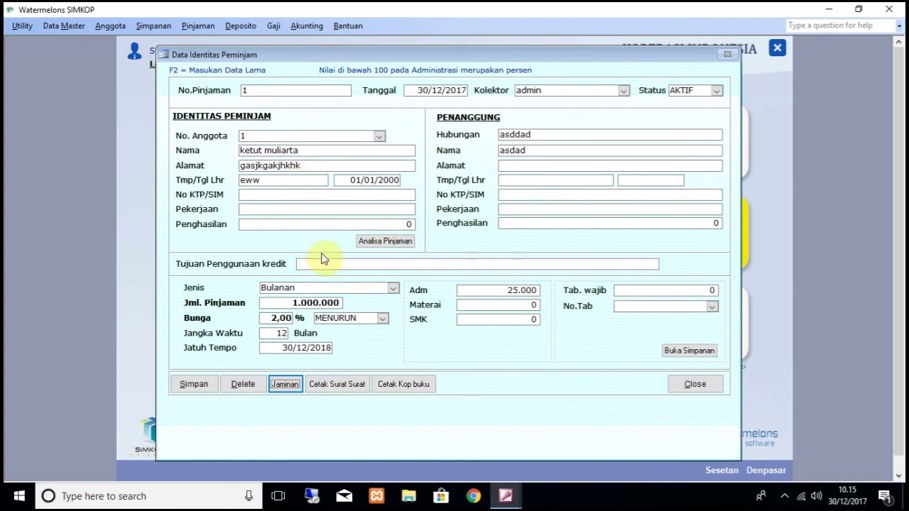
Step: Preview and zoom into loan 1's Angsuran installment schedule, then close it
click(335, 385)
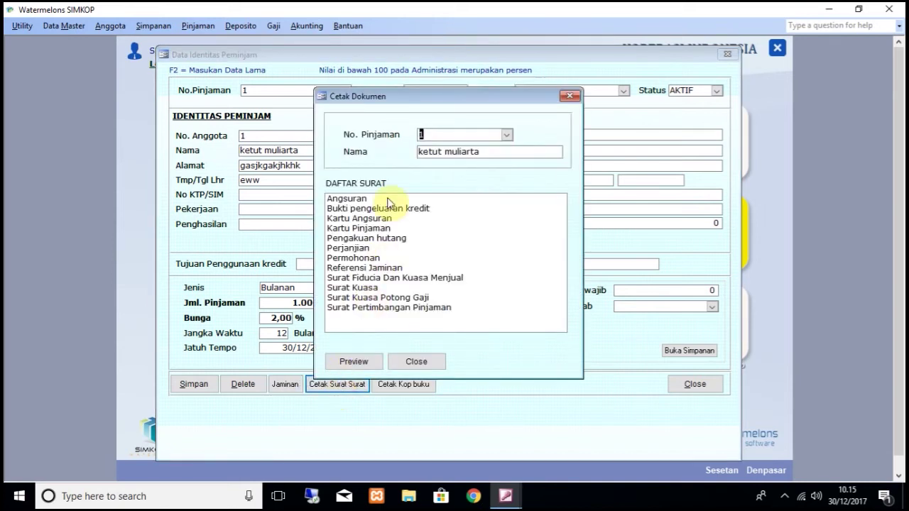
click(344, 200)
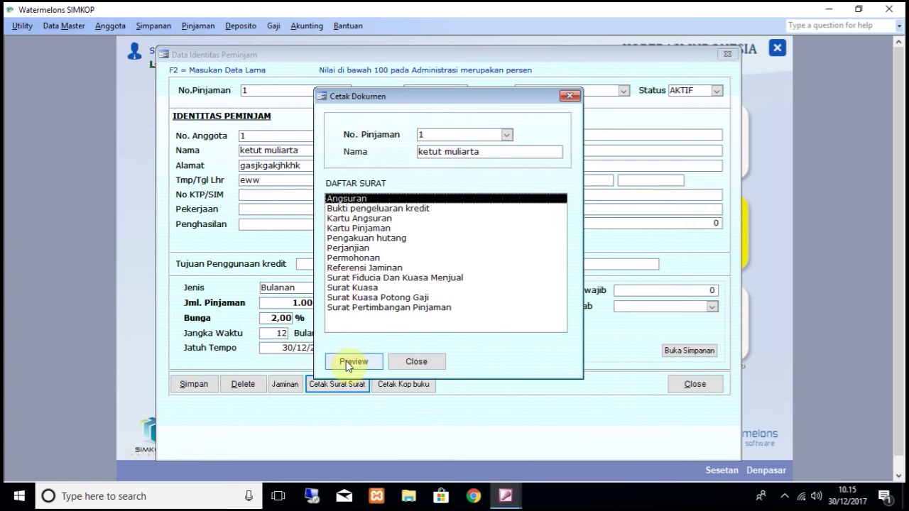
click(353, 361)
click(430, 147)
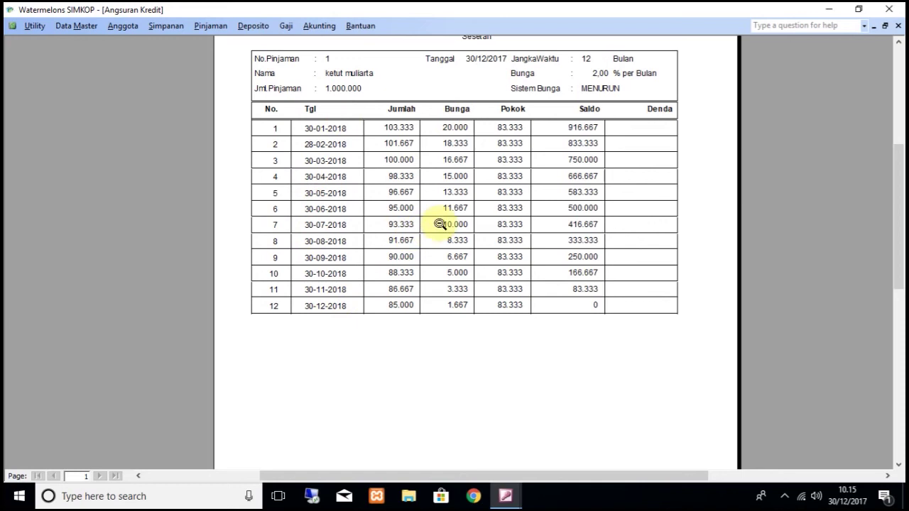
click(897, 27)
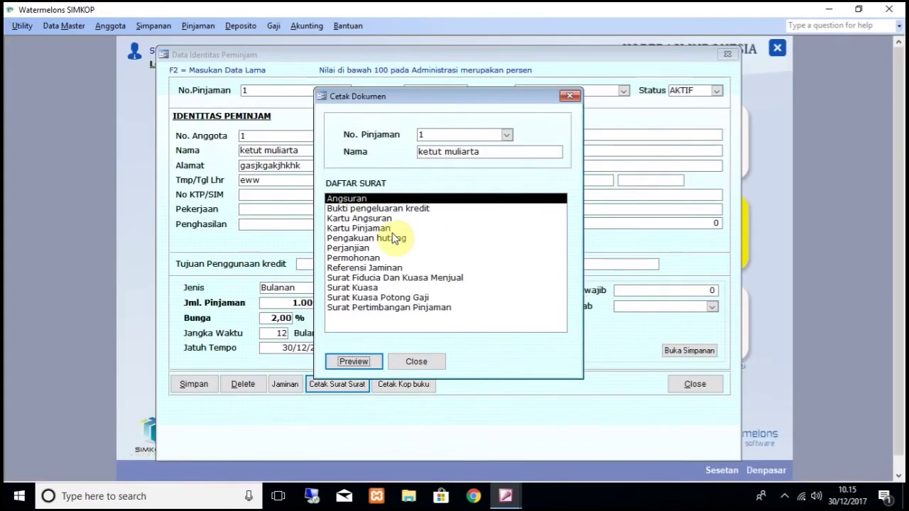
Step: Preview the two-page Perjanjian loan agreement, paging through it before closing
click(353, 248)
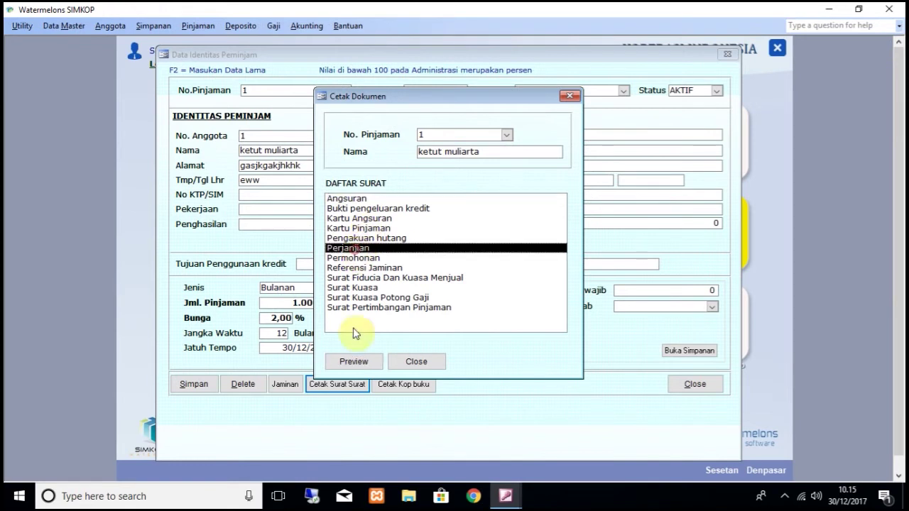
click(355, 362)
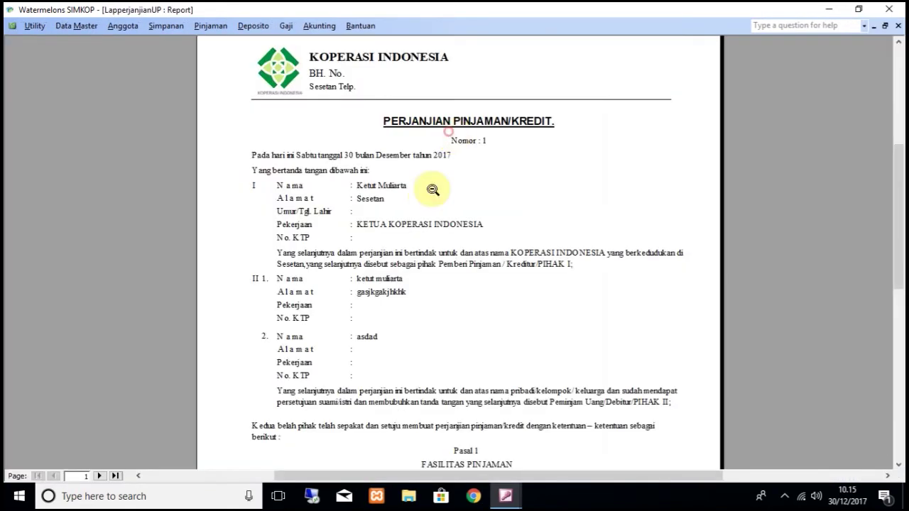
scroll(412, 250, down, 5)
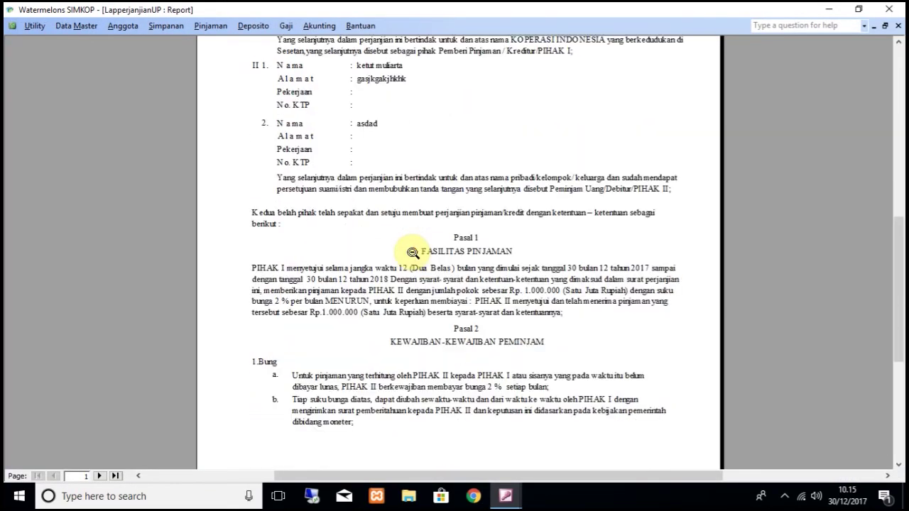
scroll(425, 250, down, 2)
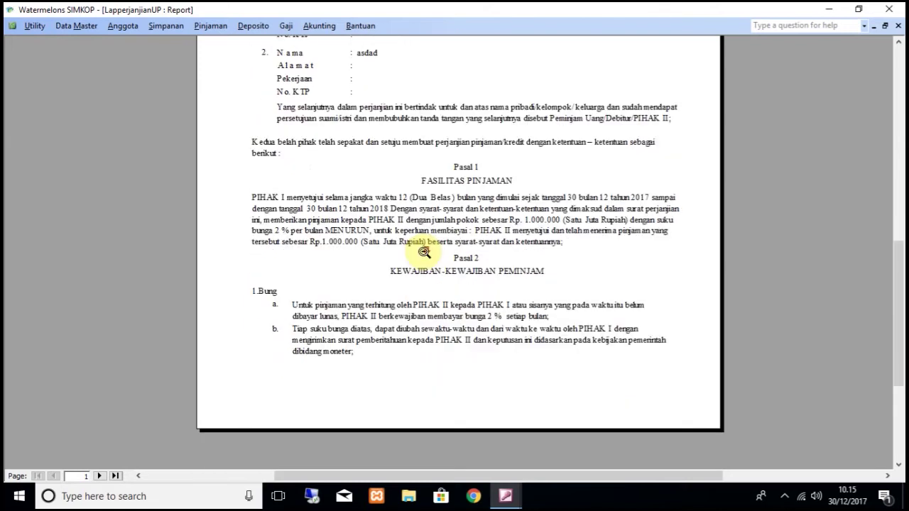
click(100, 476)
scroll(499, 298, up, 2)
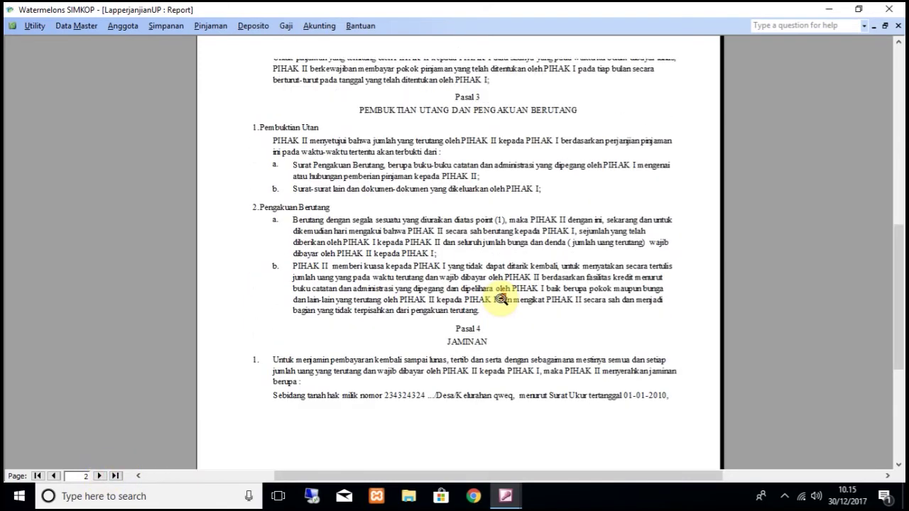
drag(894, 249, 888, 276)
scroll(887, 277, down, 5)
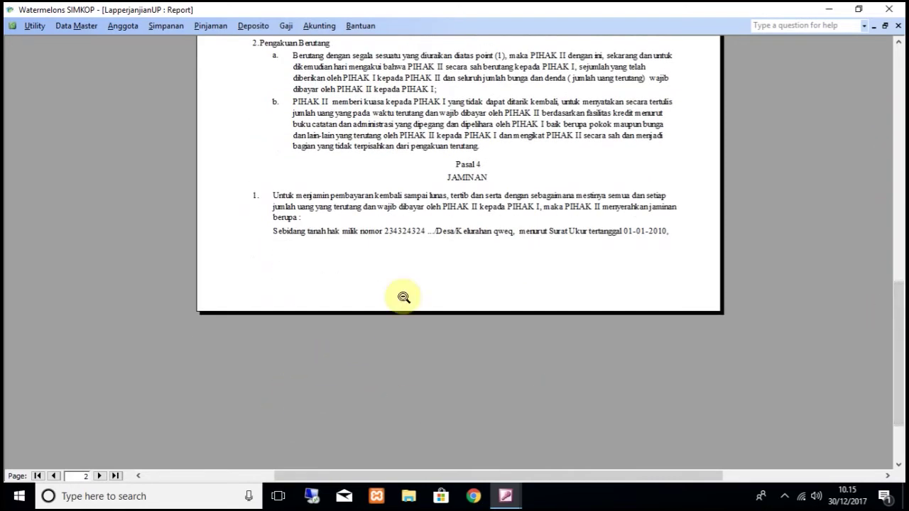
click(898, 25)
Step: Save loan 1, close its borrower form, and bring up the Pinjaman menu
click(417, 362)
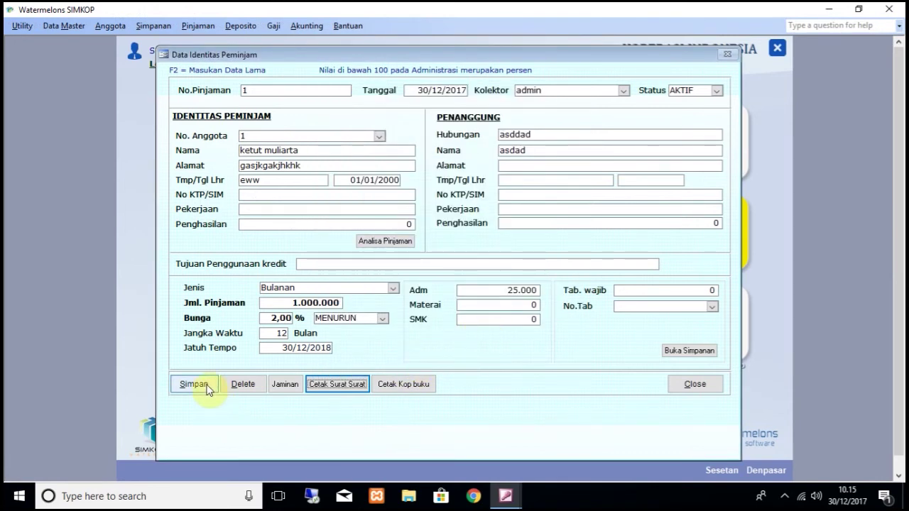
click(195, 386)
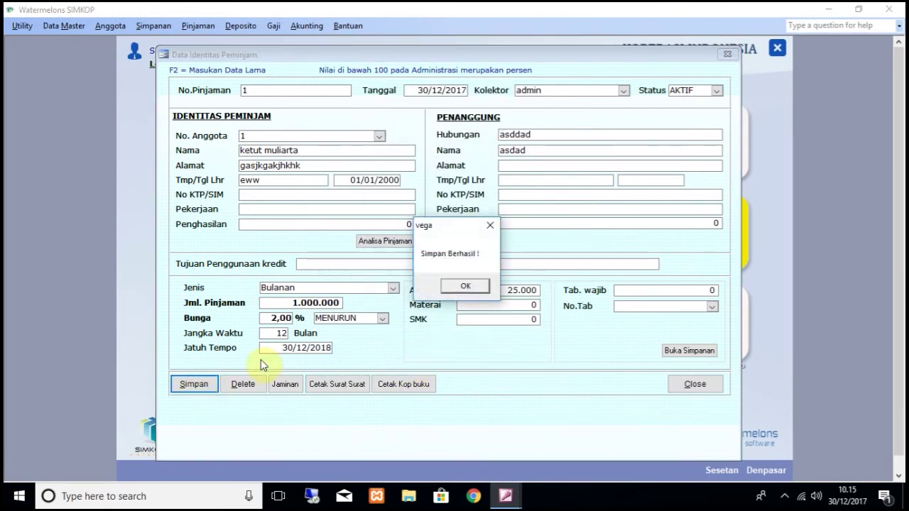
click(458, 289)
click(695, 384)
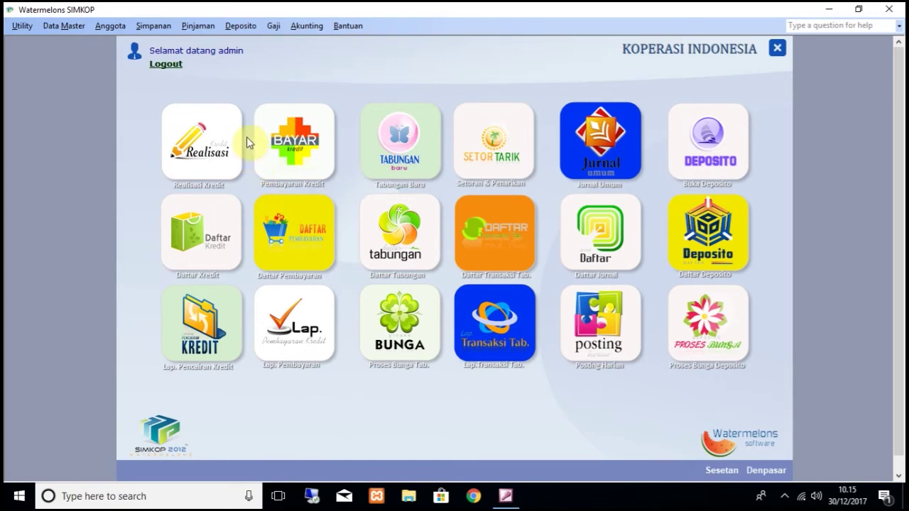
click(202, 30)
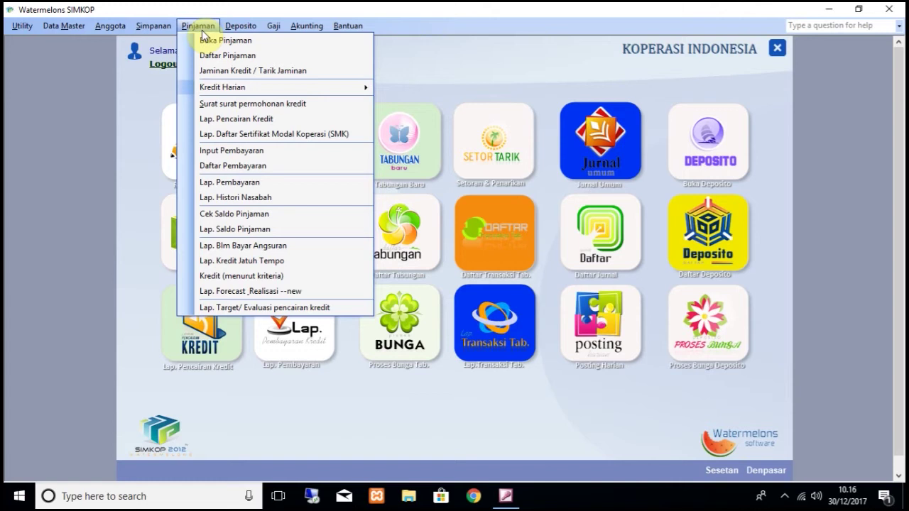
Step: Print and inspect the Lap. Pencairan Kredit report for 30/12/2017 showing the 1.000.000 disbursement
click(238, 120)
click(351, 243)
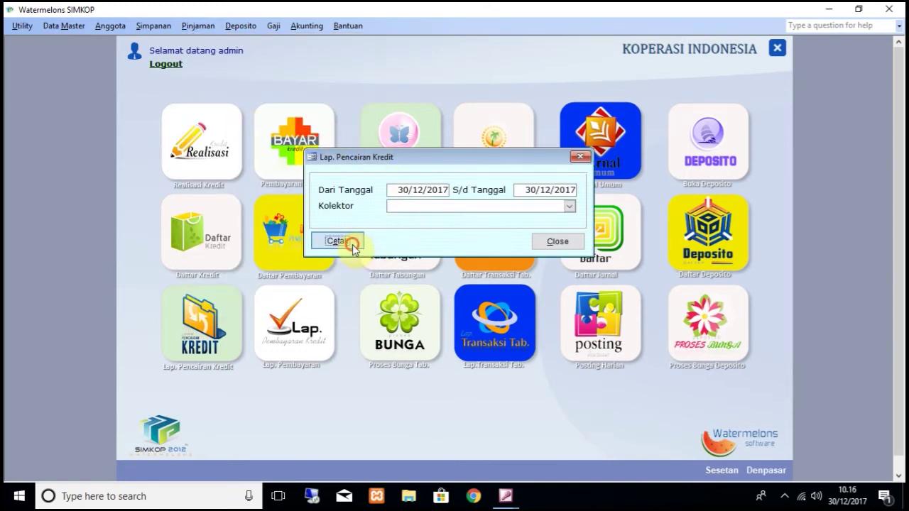
click(383, 211)
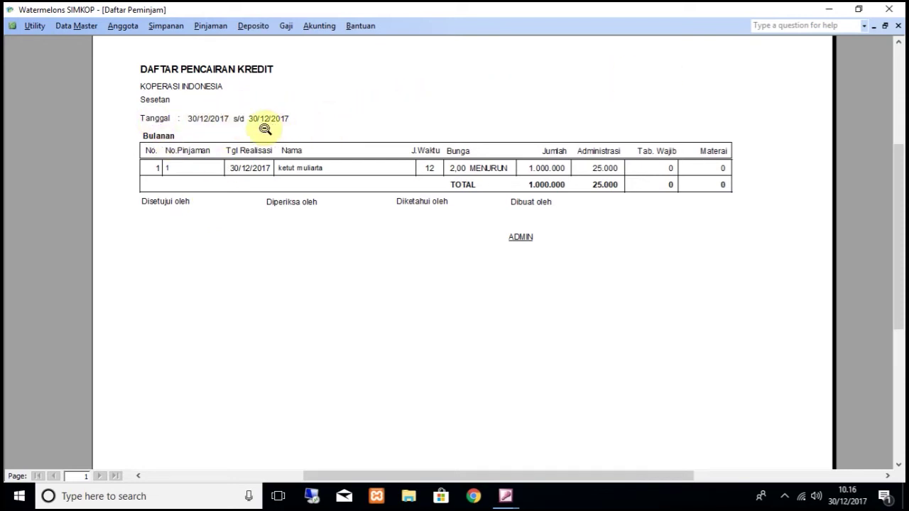
click(897, 25)
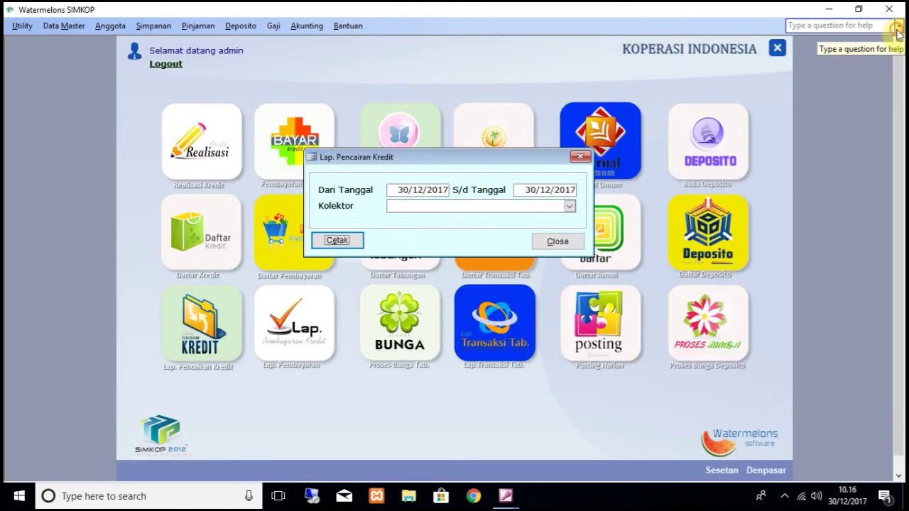
click(563, 242)
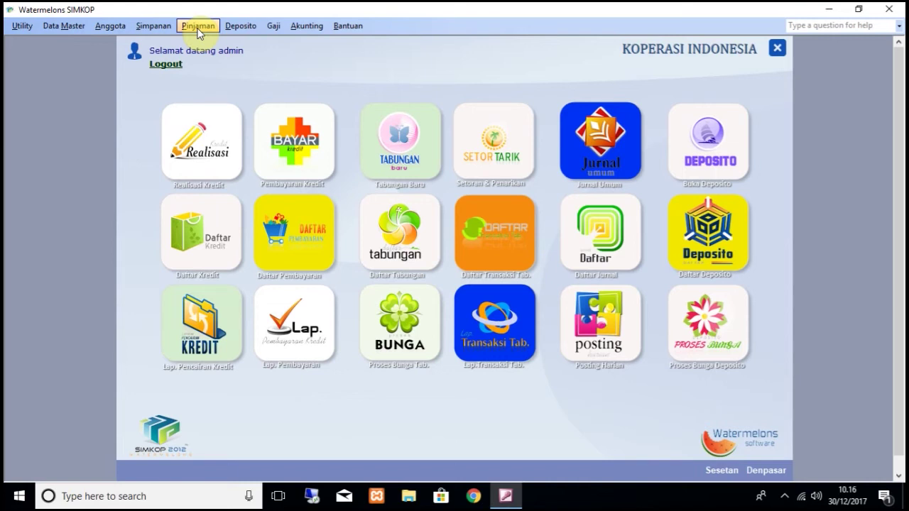
Step: Run Akunting > Posting Harian for 30/12/2017 and open the Arus Kas cash book
click(308, 26)
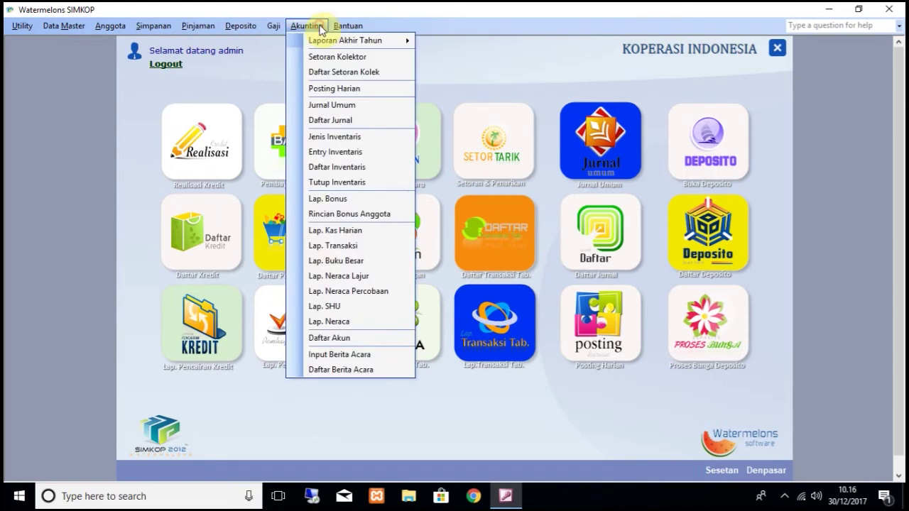
click(331, 88)
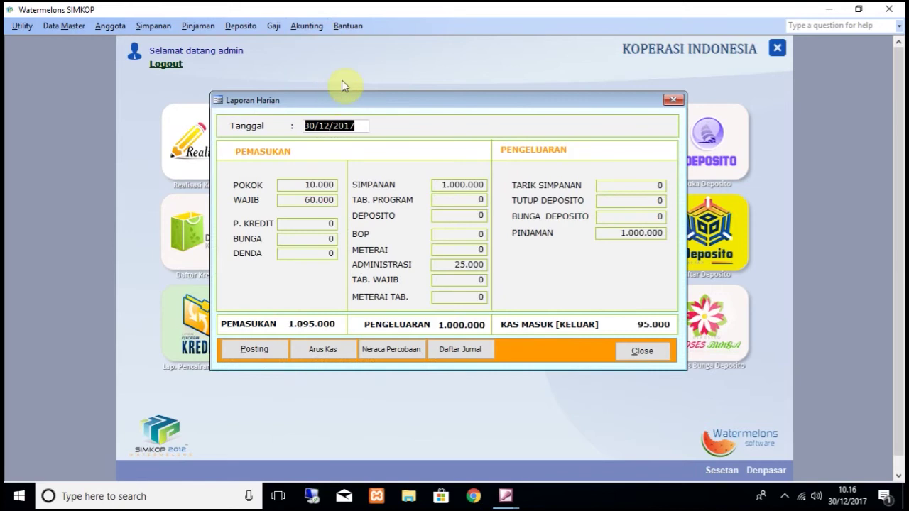
click(256, 351)
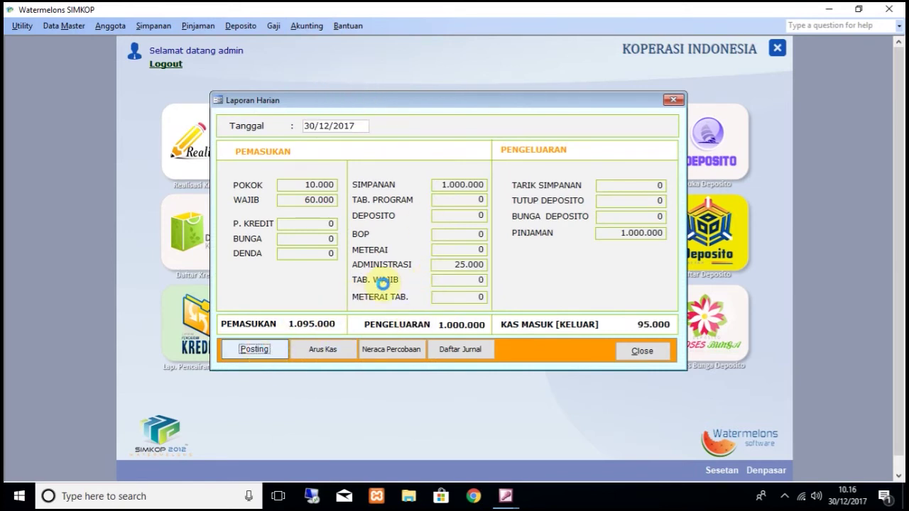
click(476, 293)
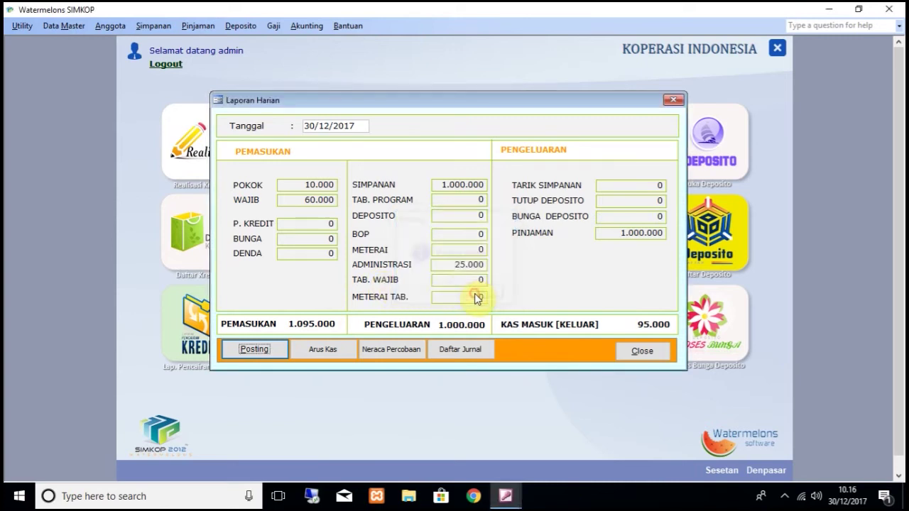
click(325, 350)
Step: Zoom into the Buku Kas Harian showing the 95.000 closing balance, then close all report windows
click(471, 116)
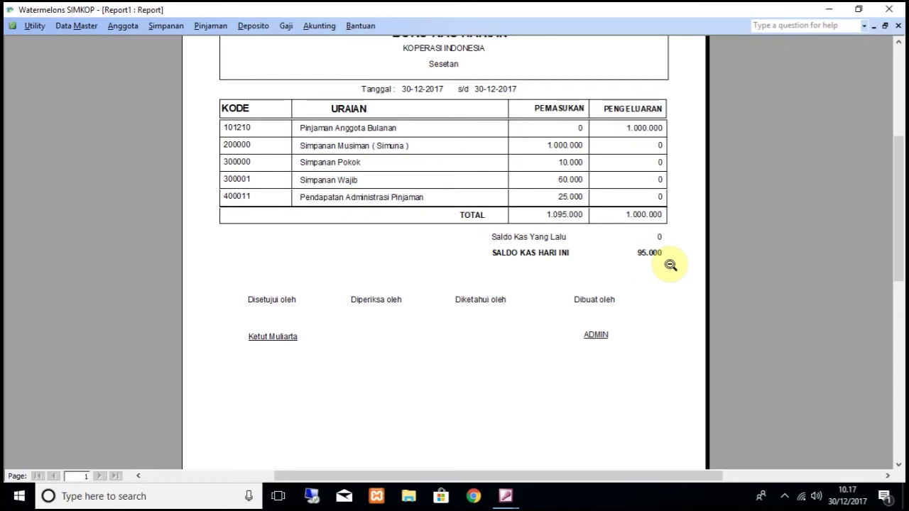
click(899, 29)
click(550, 256)
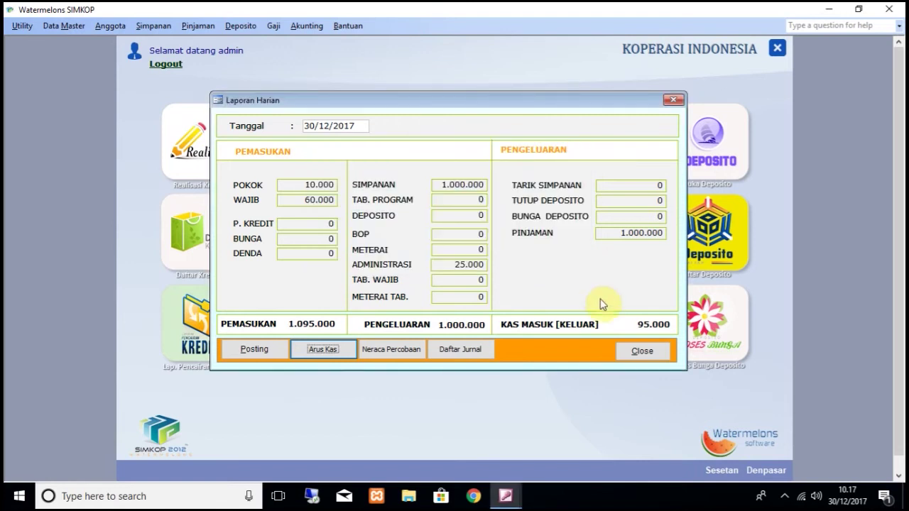
click(642, 350)
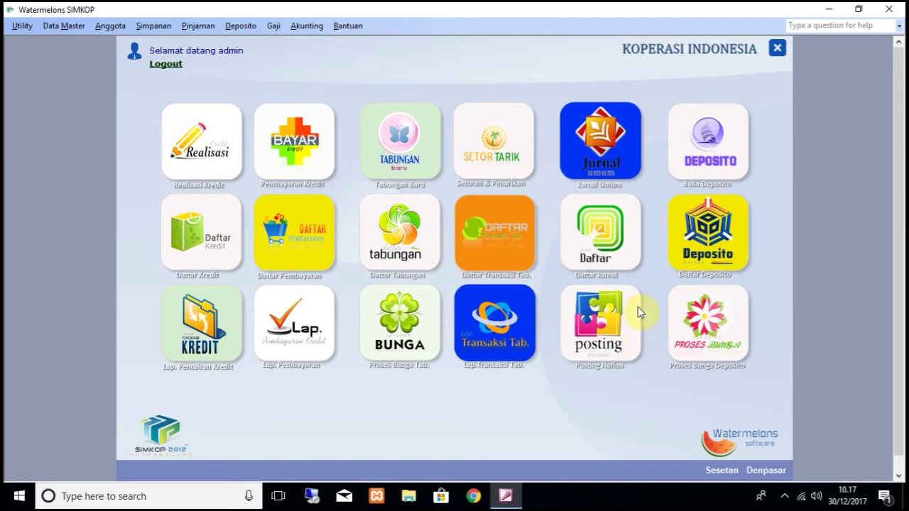
Step: Enter a 105000 payment on loan 1 dated 30/01/2018, replacing the suggested 103.333
click(193, 28)
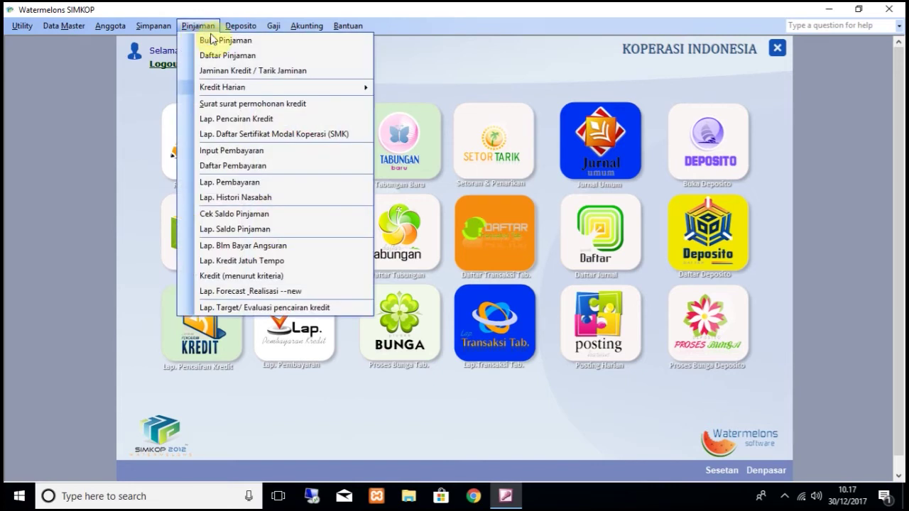
click(247, 153)
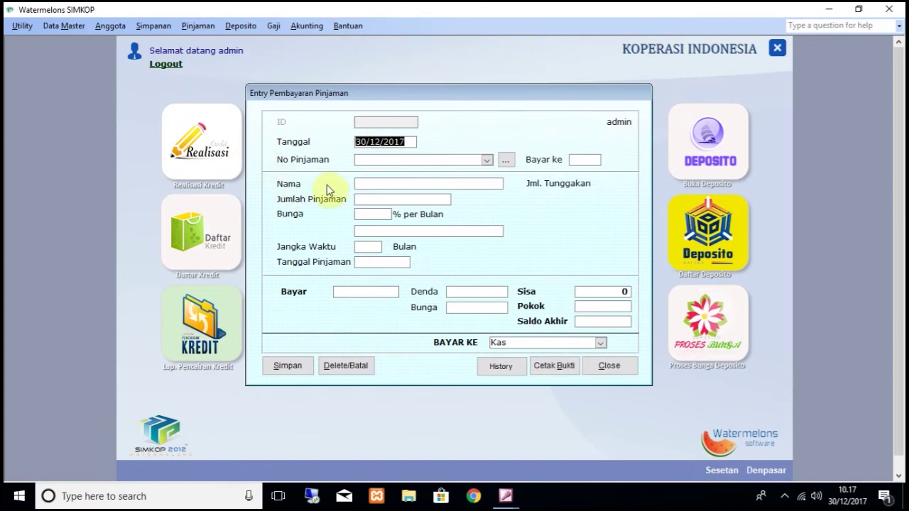
click(370, 142)
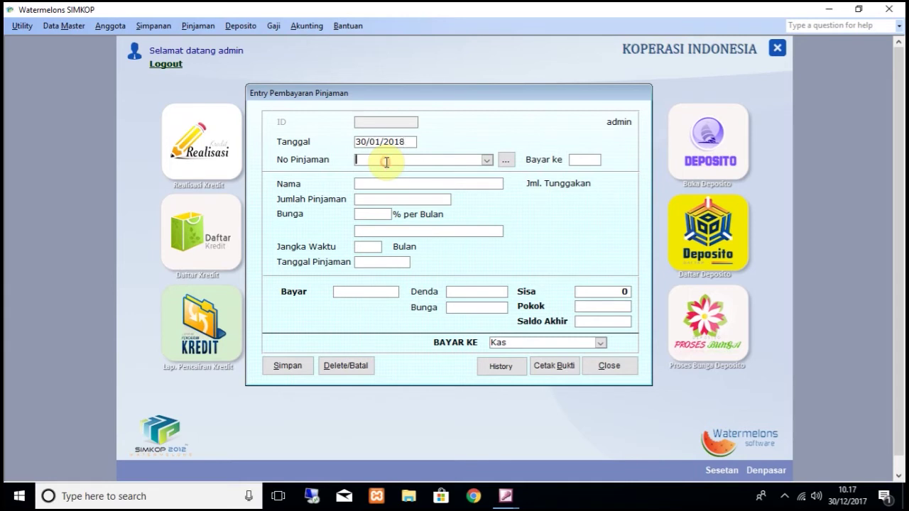
click(487, 160)
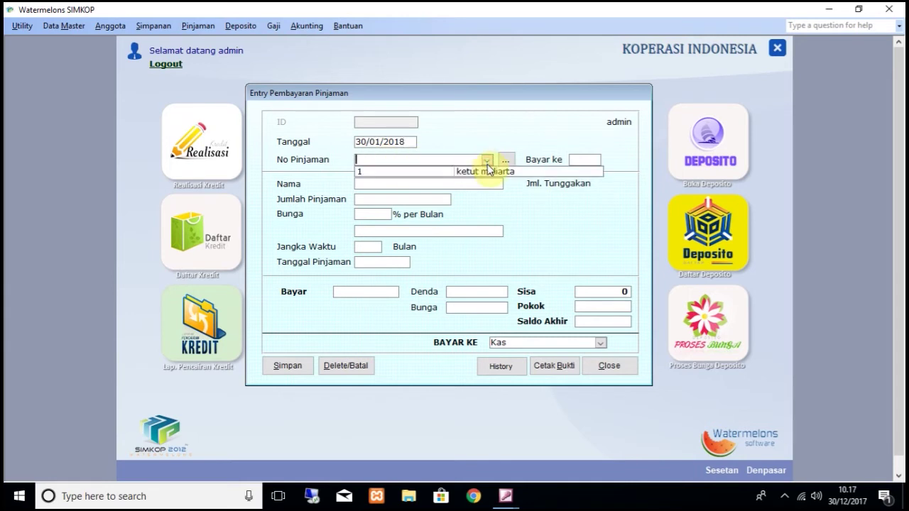
click(487, 170)
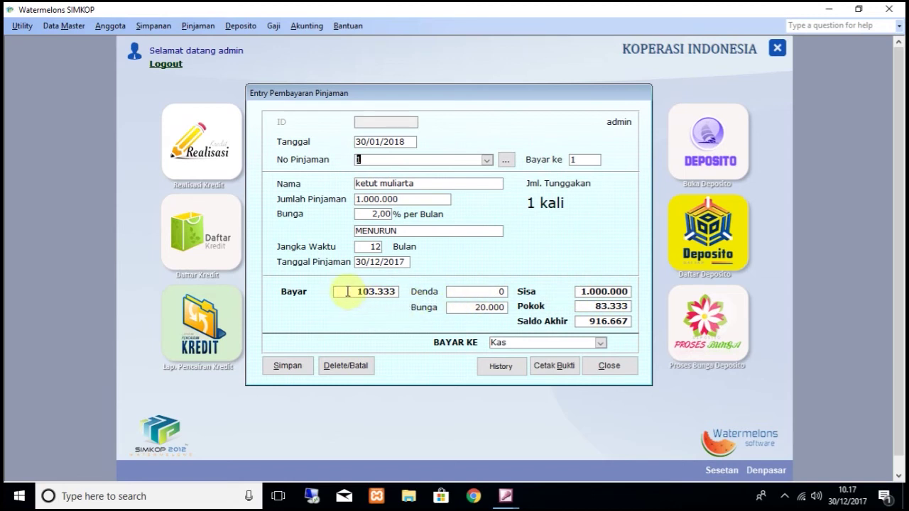
drag(345, 292, 399, 292)
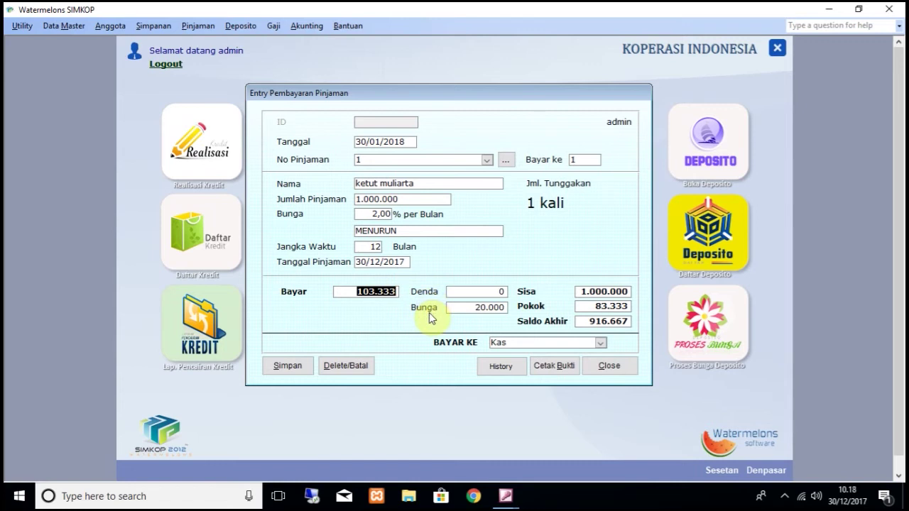
text(105000)
key(Tab)
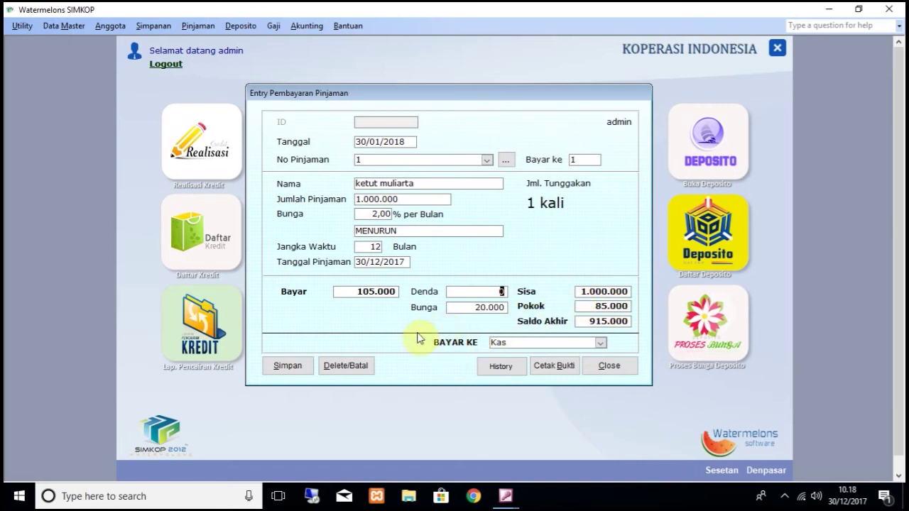
Step: Preview the BUKTI PEMBAYARAN receipt and set its paper size to A4
click(556, 367)
click(560, 369)
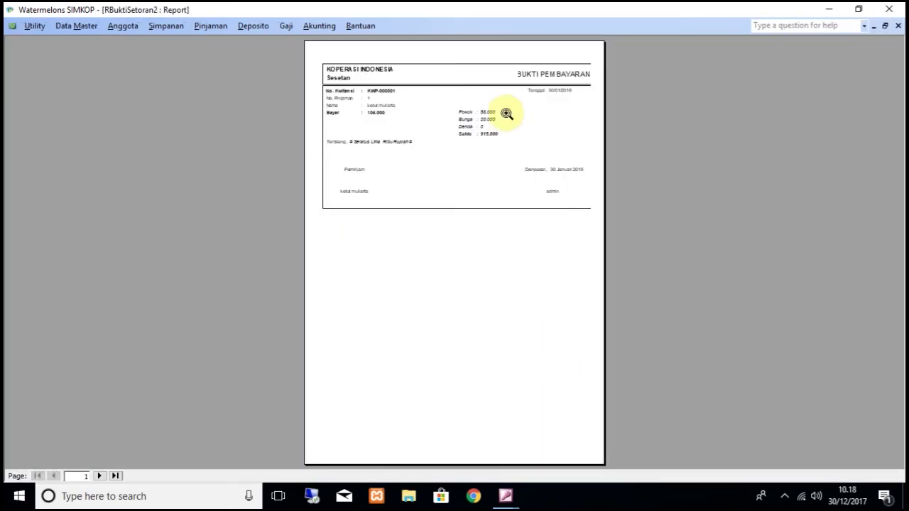
click(502, 87)
click(35, 26)
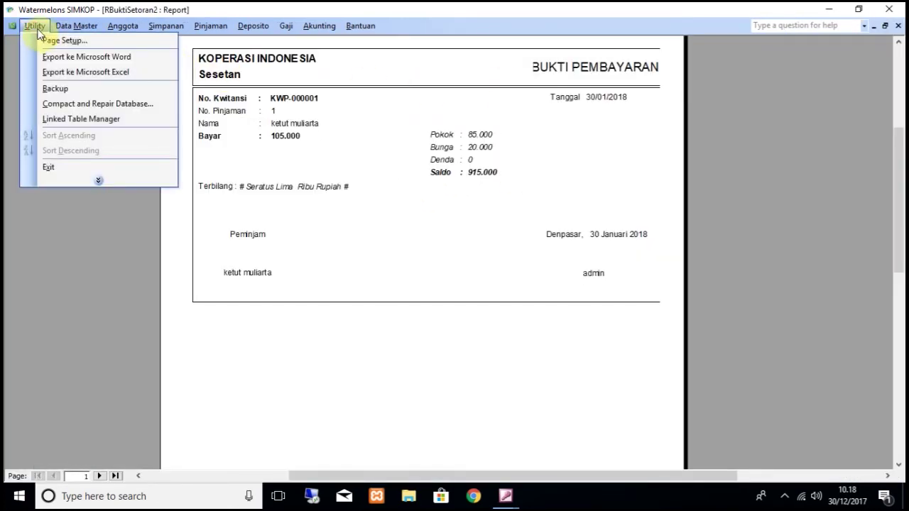
click(50, 40)
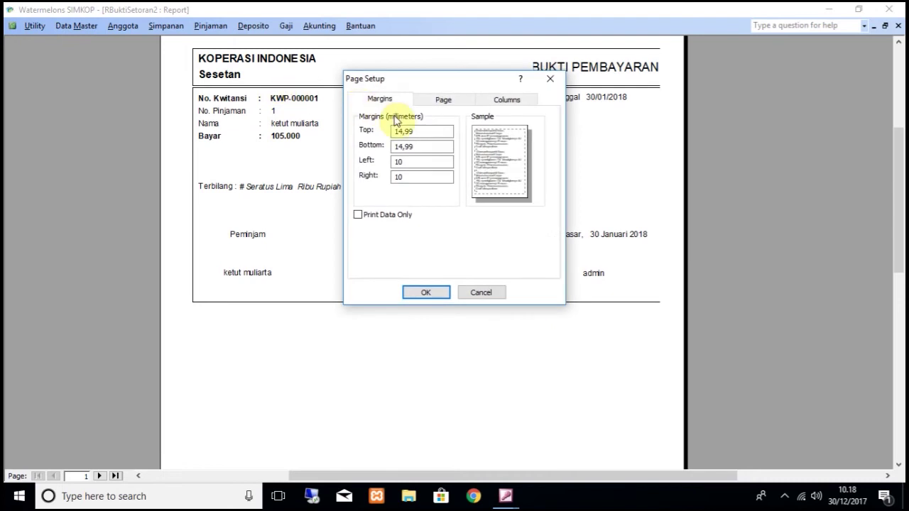
click(438, 145)
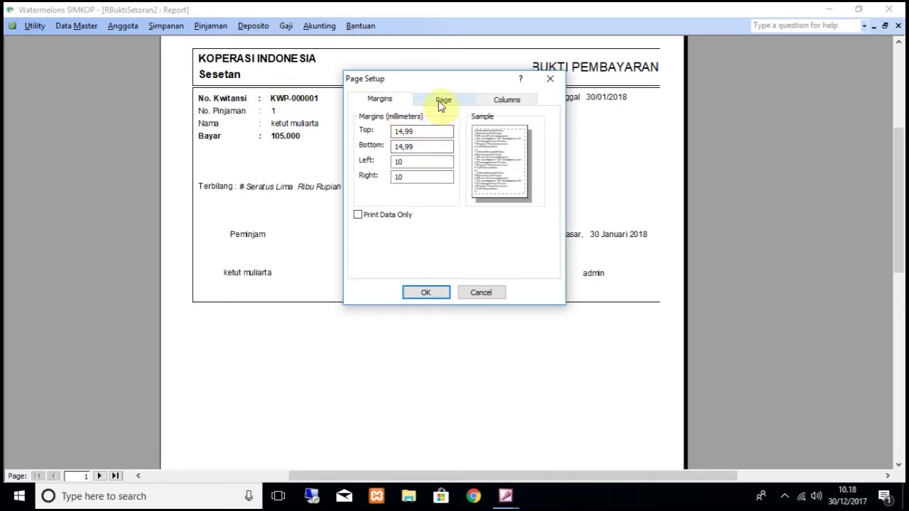
click(414, 162)
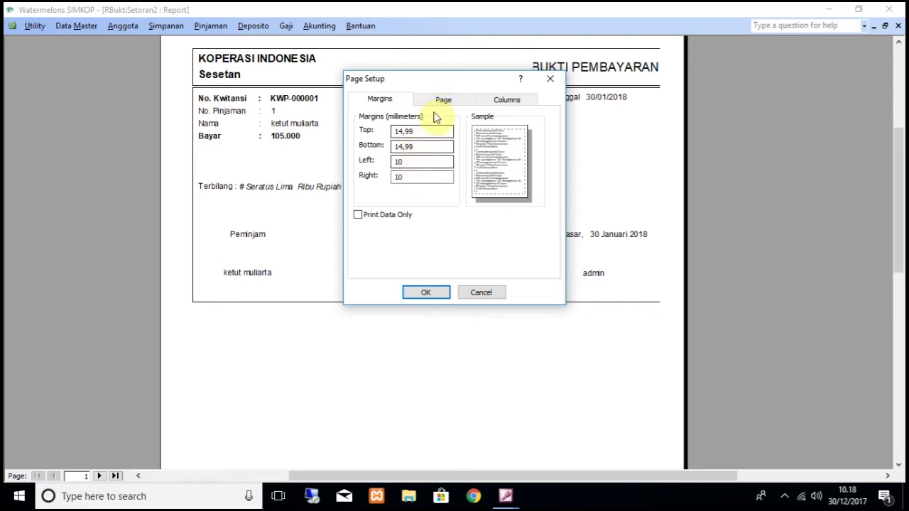
click(439, 101)
click(436, 171)
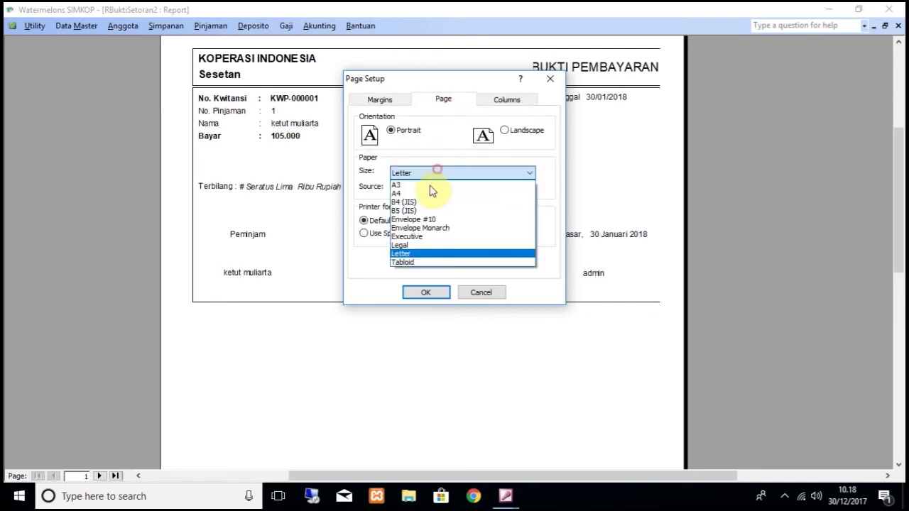
click(417, 194)
click(426, 293)
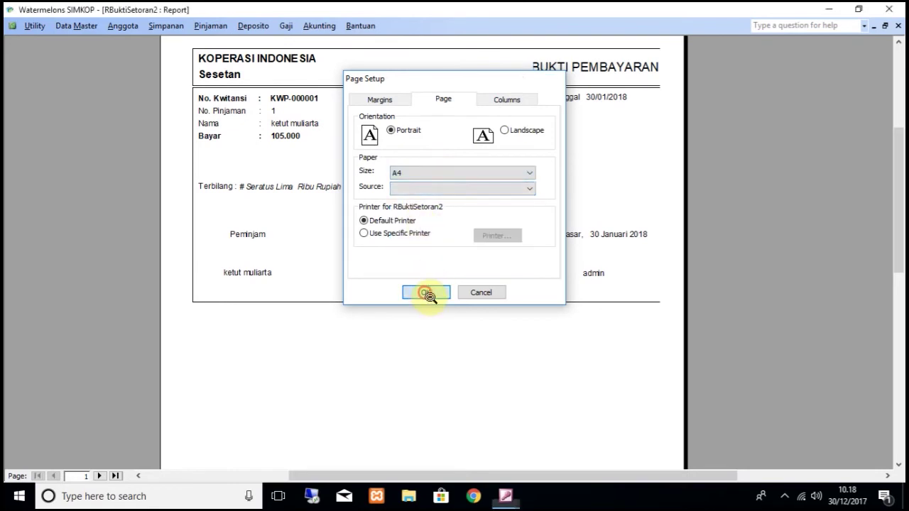
Step: Set the receipt's left and right page margins to 5 mm
click(37, 26)
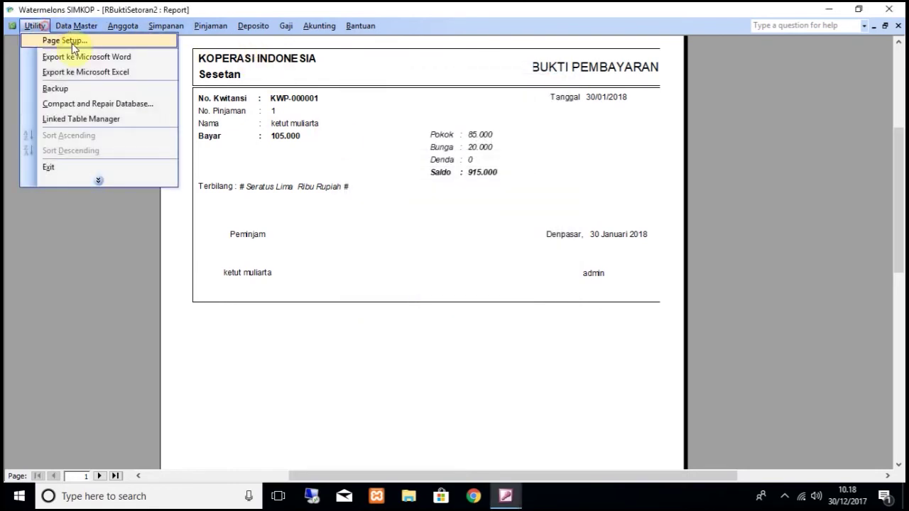
click(64, 38)
double_click(413, 163)
text(5)
double_click(412, 177)
text(5)
click(426, 293)
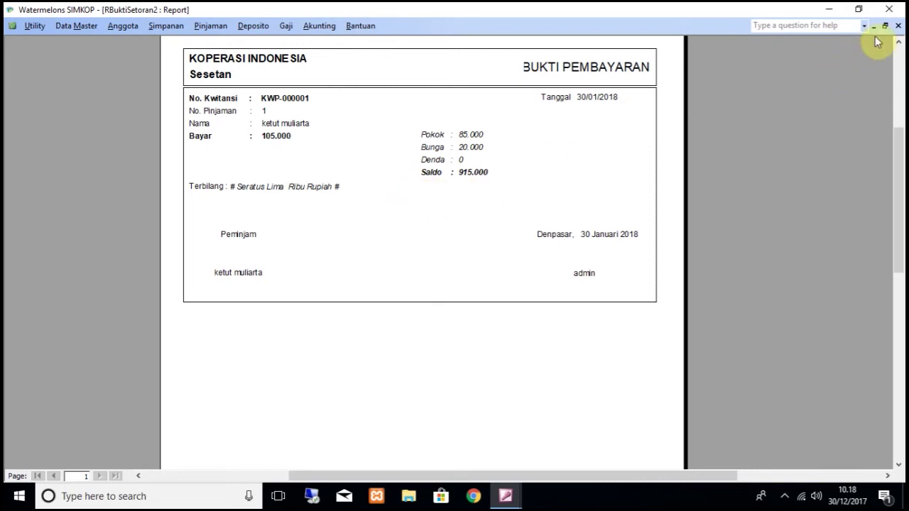
Step: Save the 105.000 loan 1 payment, close its entry form, and open the Pinjaman menu
click(897, 25)
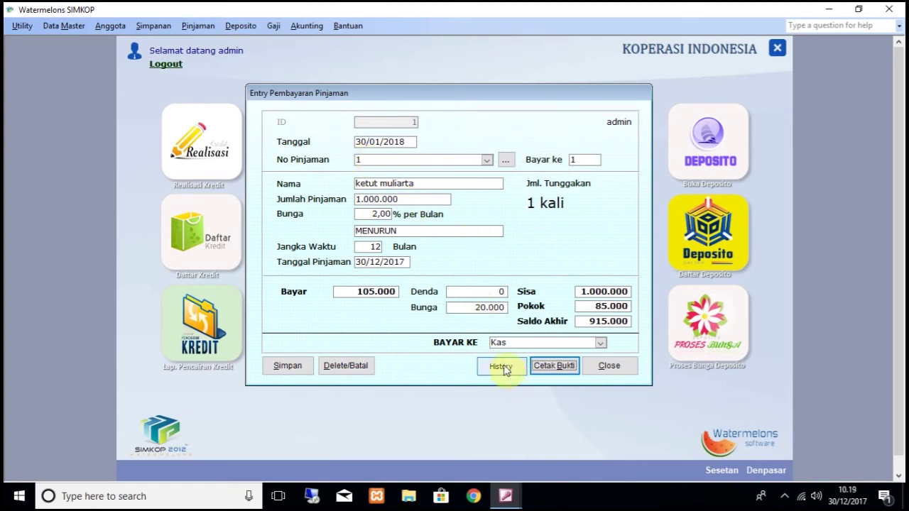
click(284, 366)
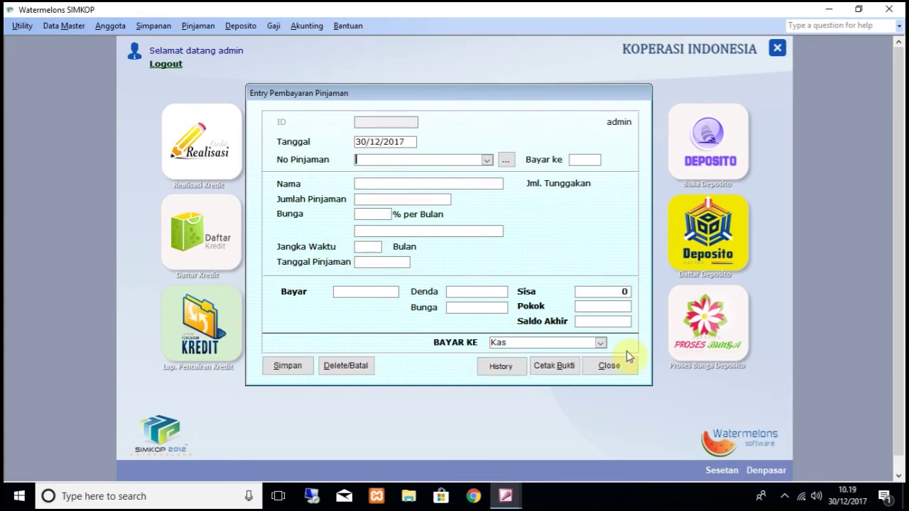
click(611, 367)
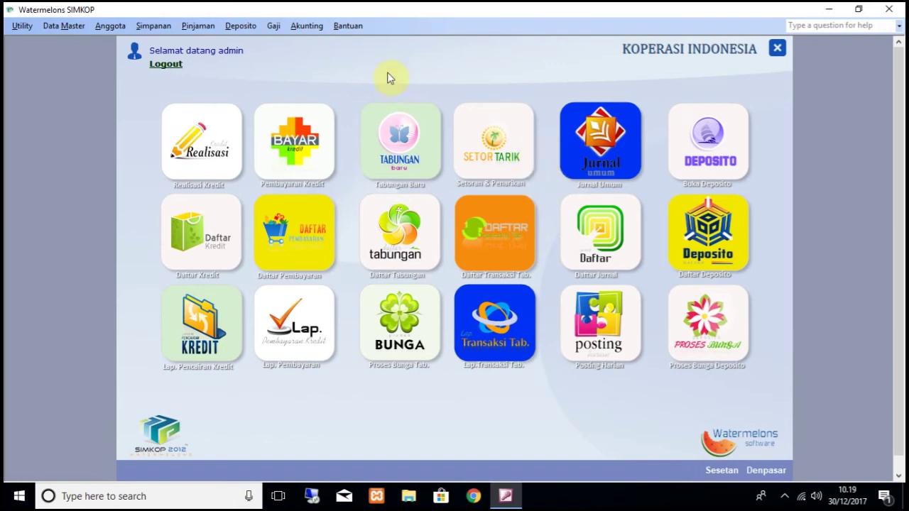
click(194, 26)
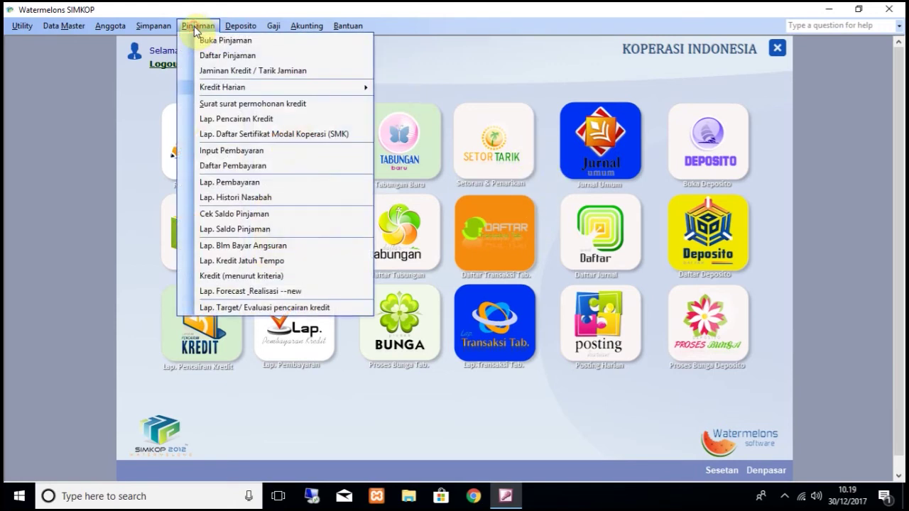
Step: Print and review the Lap. Pembayaran report for 30/01/2018 totalling 105.000, then close it
click(229, 183)
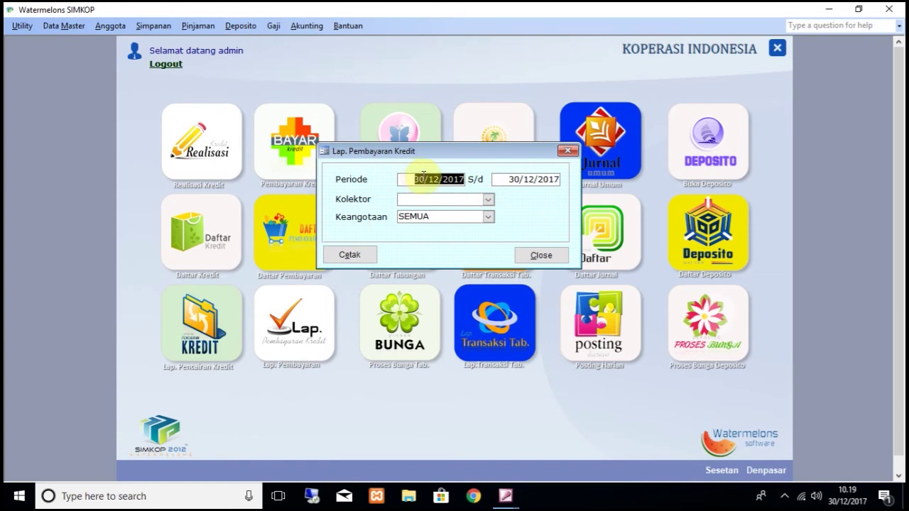
click(429, 178)
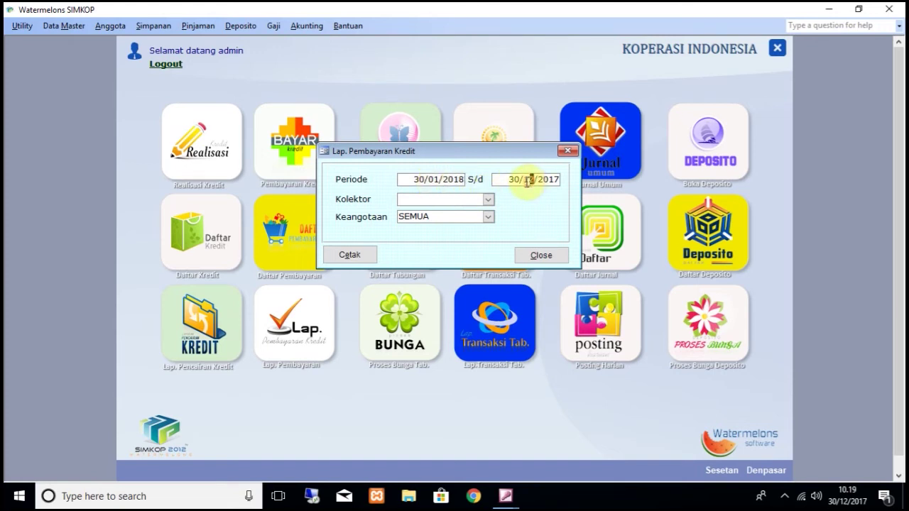
click(525, 180)
text(01/2018)
click(355, 254)
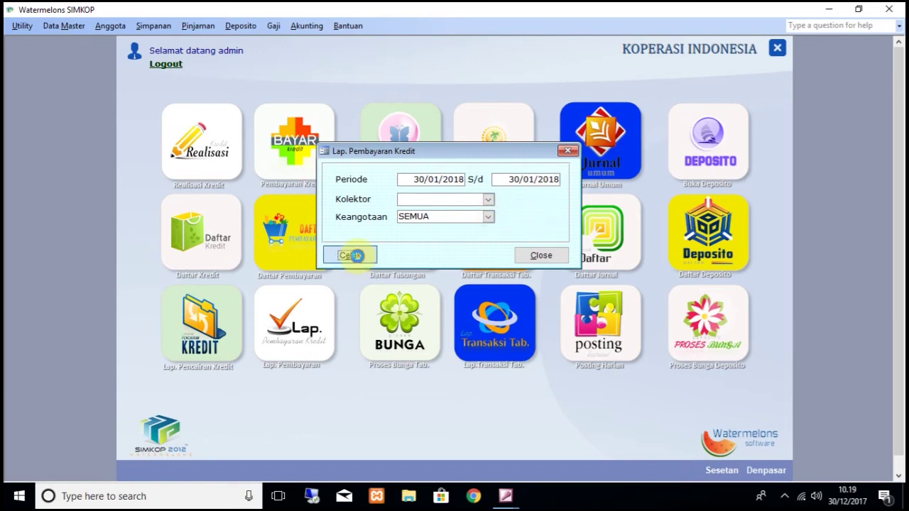
click(497, 105)
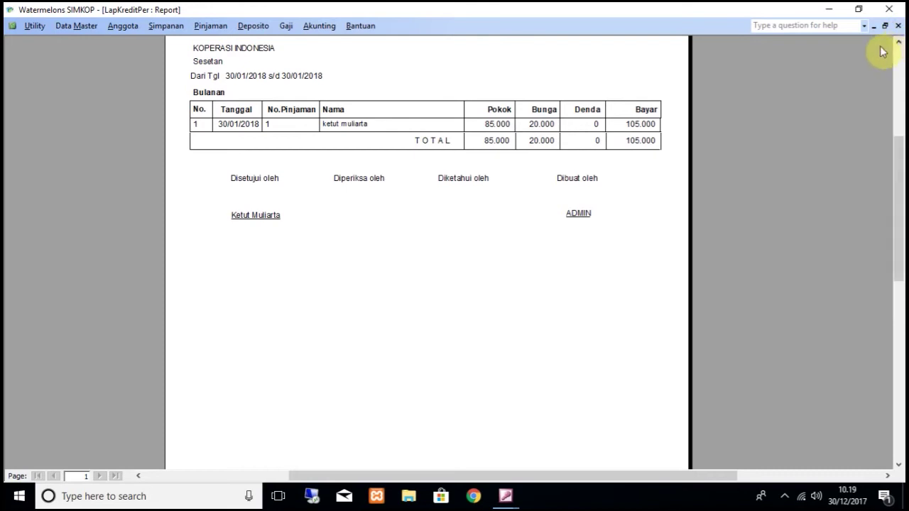
click(898, 25)
click(548, 253)
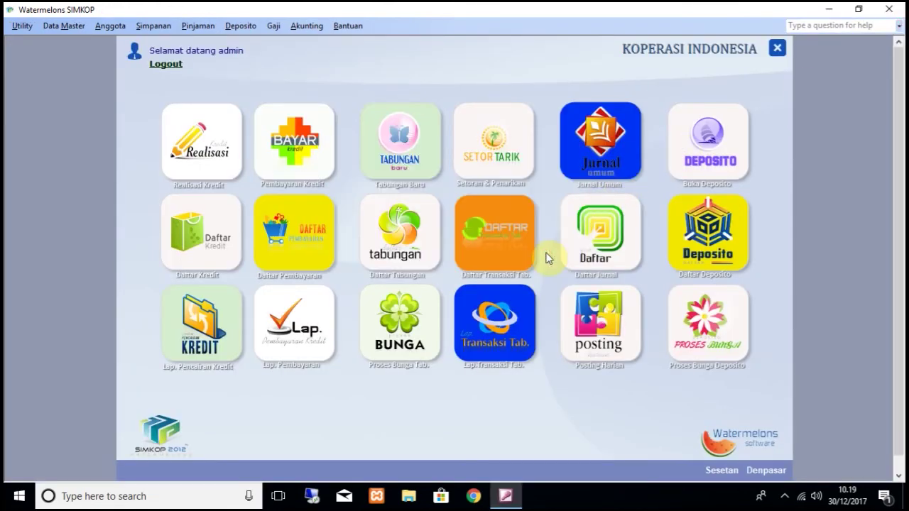
Step: Post the daily cash for 30/01/2018, booking 105.000 of loan principal and interest
click(312, 27)
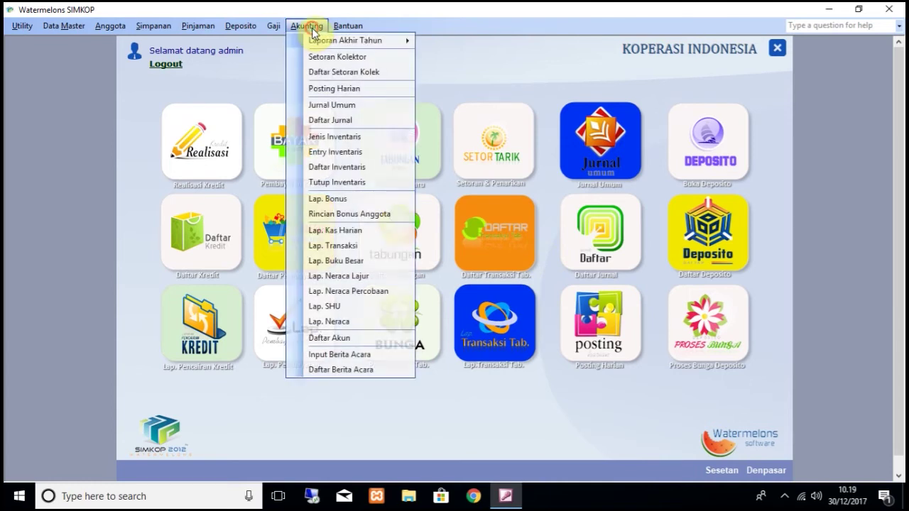
click(339, 89)
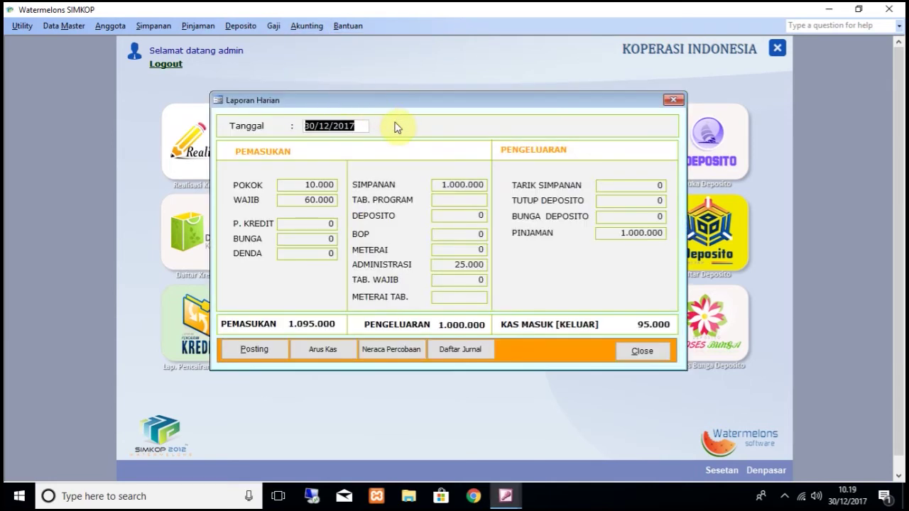
click(323, 128)
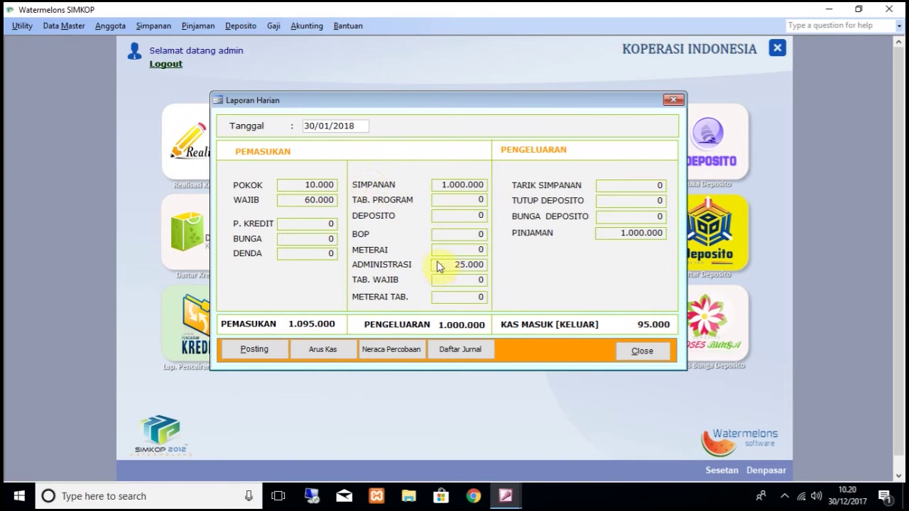
key(Tab)
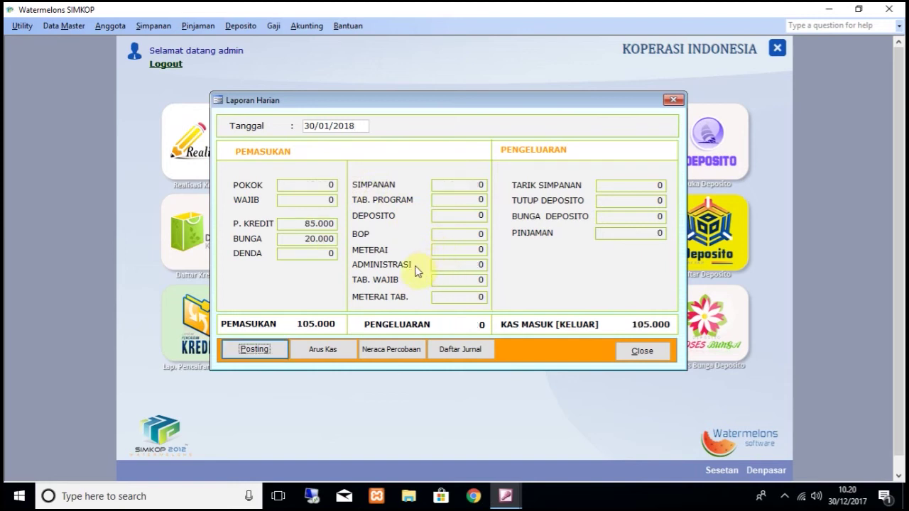
click(260, 349)
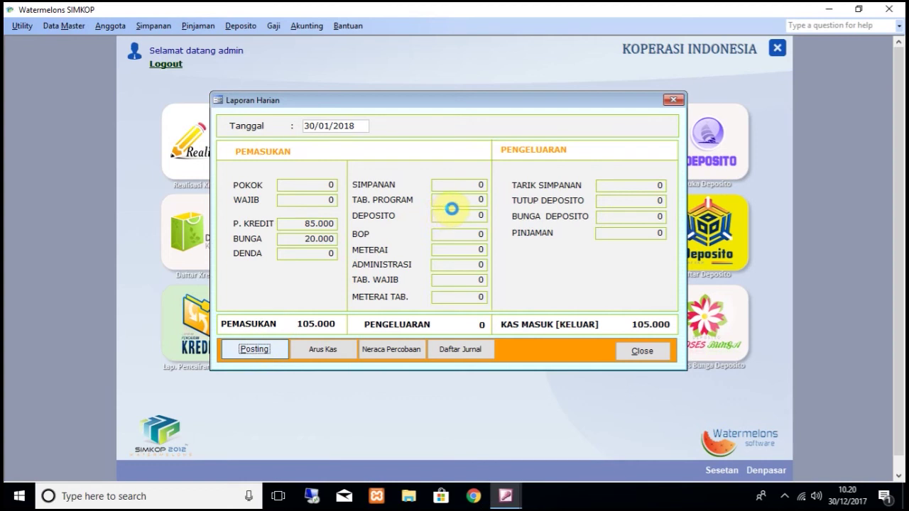
click(478, 293)
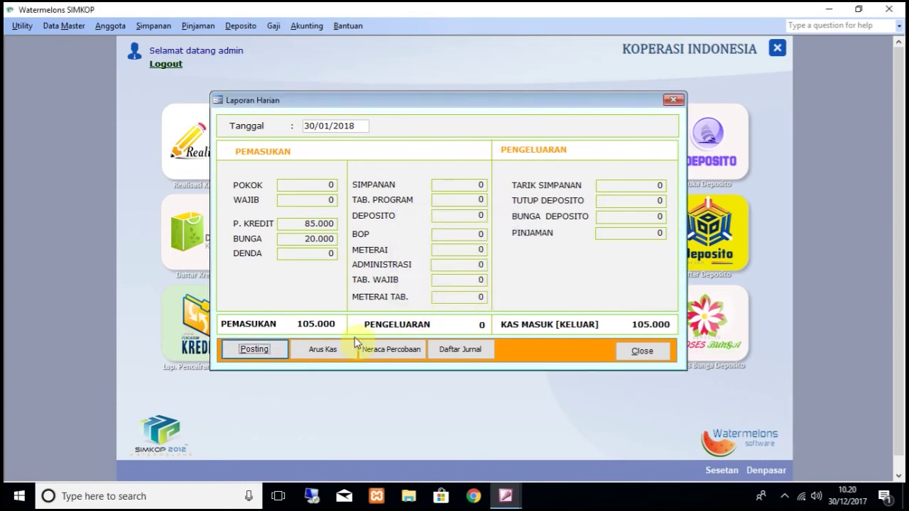
click(325, 349)
Step: Preview the 30-01-2018 daily cash book with its 200.000 closing balance, then close the report windows
click(574, 94)
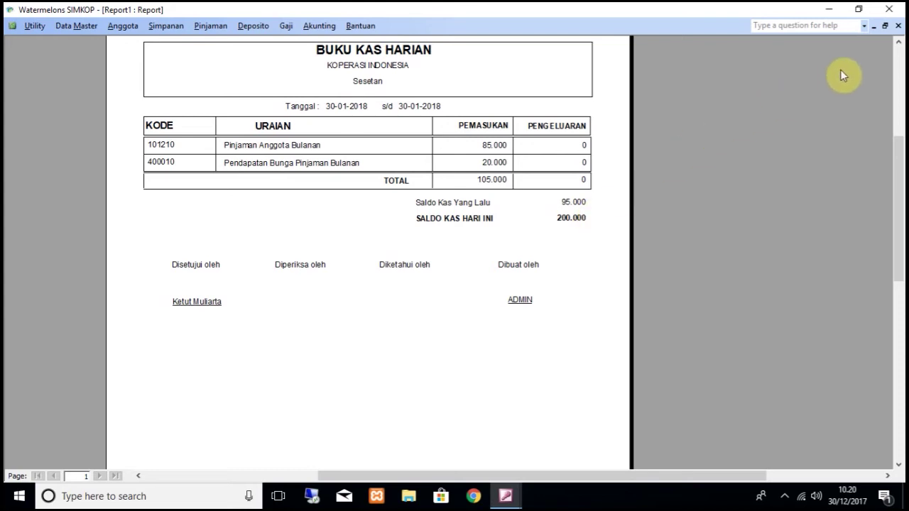
click(898, 27)
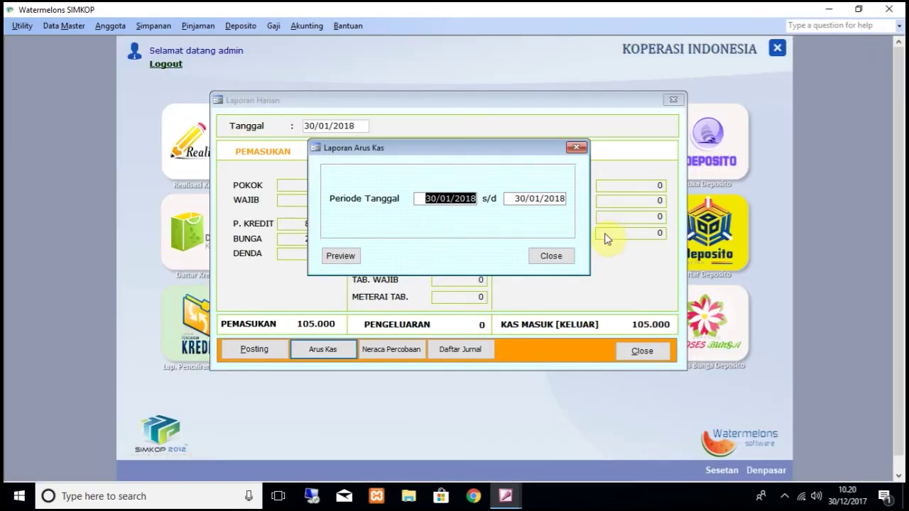
click(551, 256)
click(639, 351)
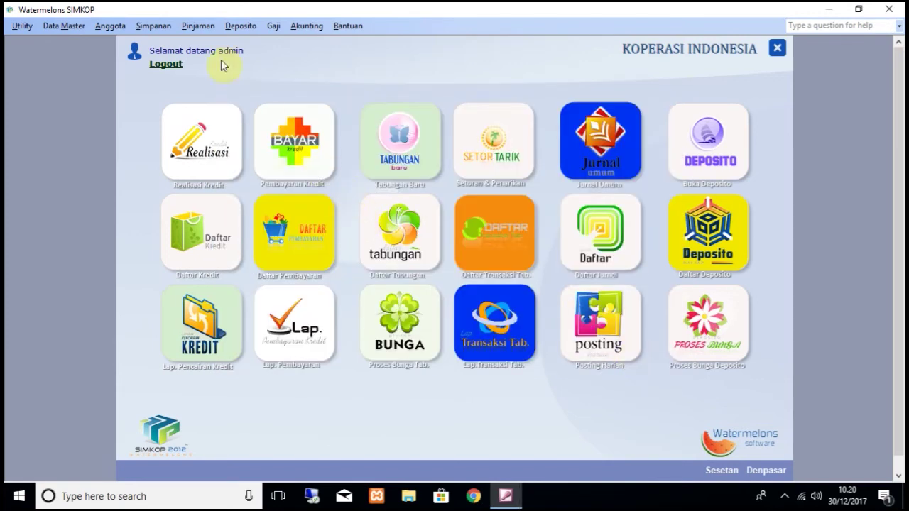
click(198, 29)
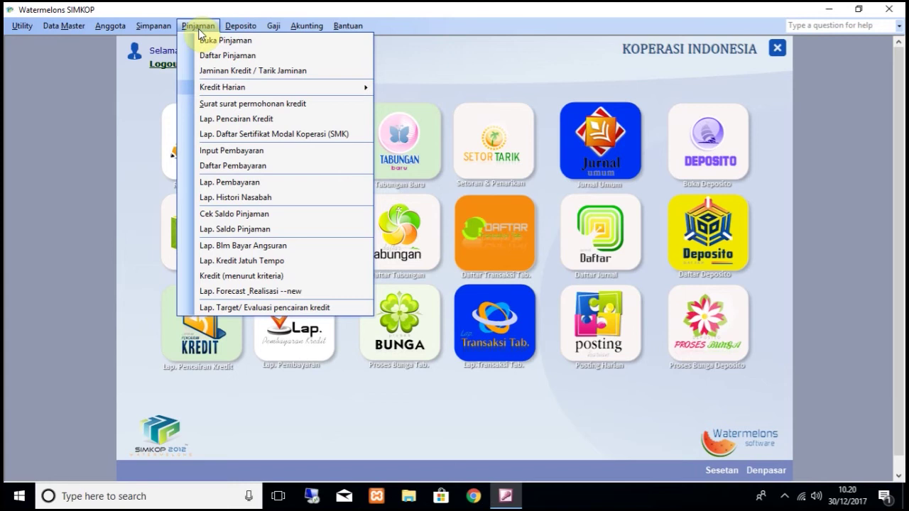
Step: Preview loan 1's payment history, showing the 105.000 payment and 915.000 remaining, then close it
click(248, 197)
click(531, 209)
click(531, 219)
click(366, 252)
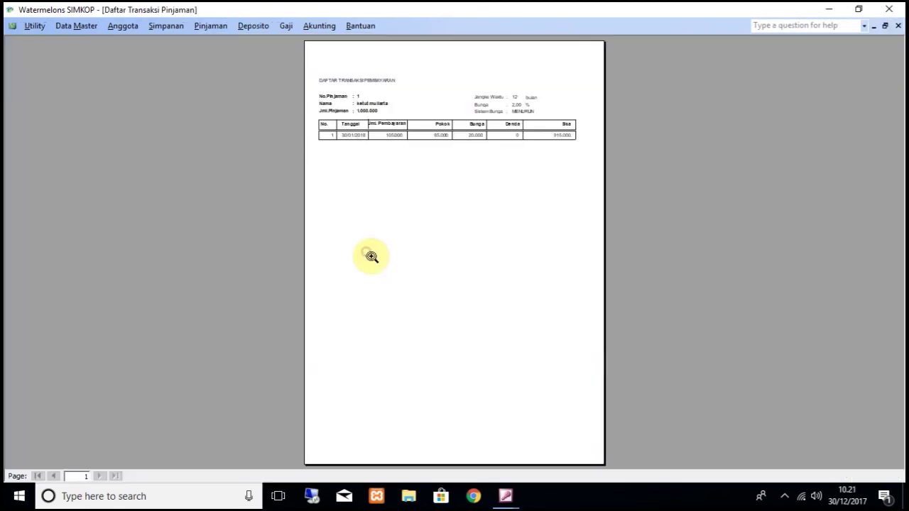
click(426, 134)
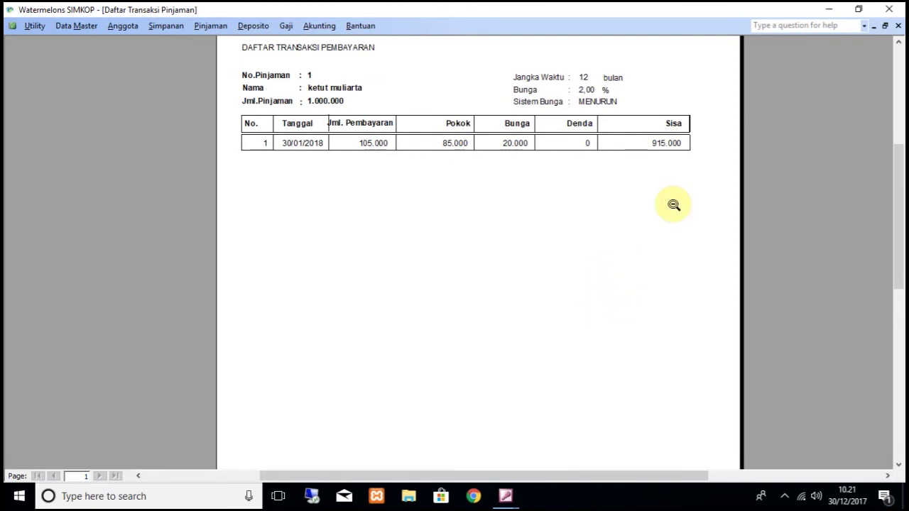
click(897, 25)
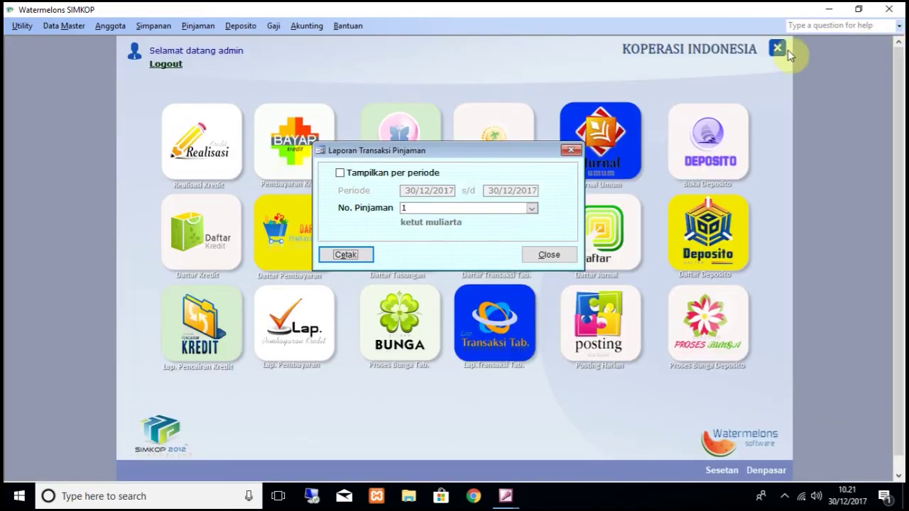
click(551, 257)
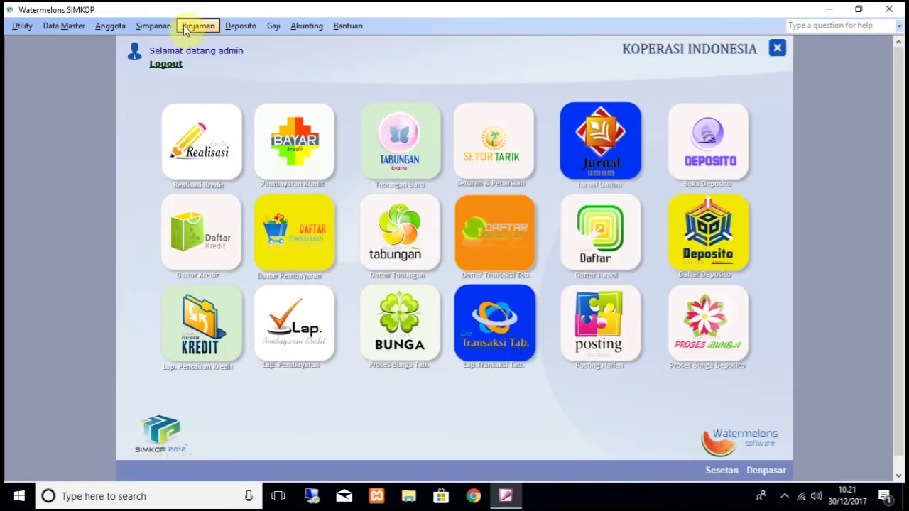
click(187, 27)
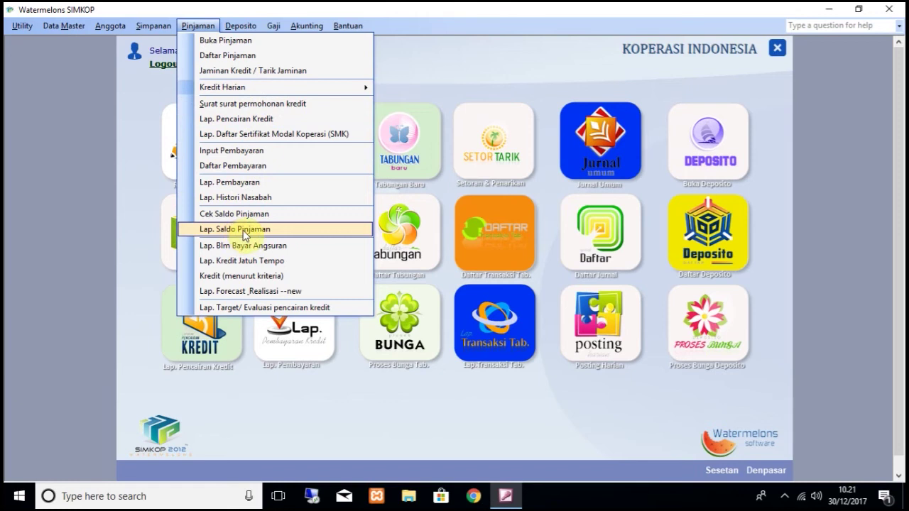
Step: Preview the loan balance report at its default date and close it
click(244, 229)
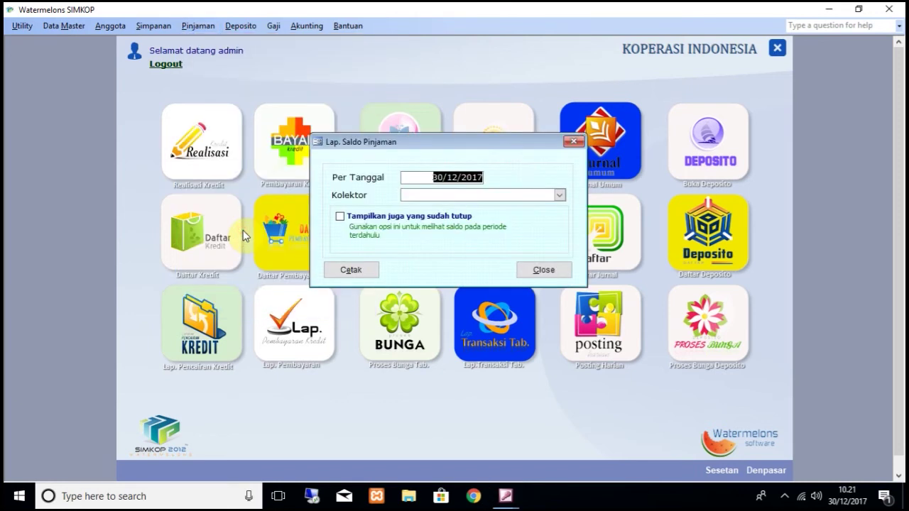
click(344, 268)
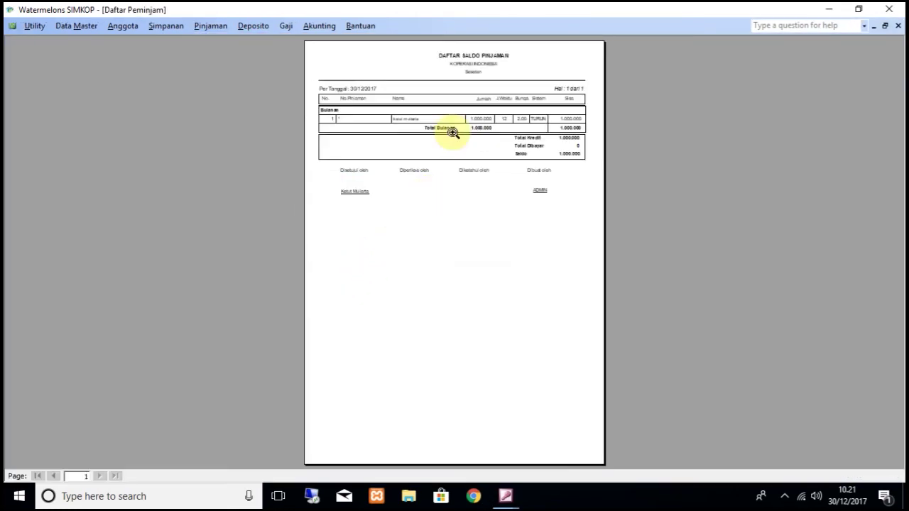
click(450, 132)
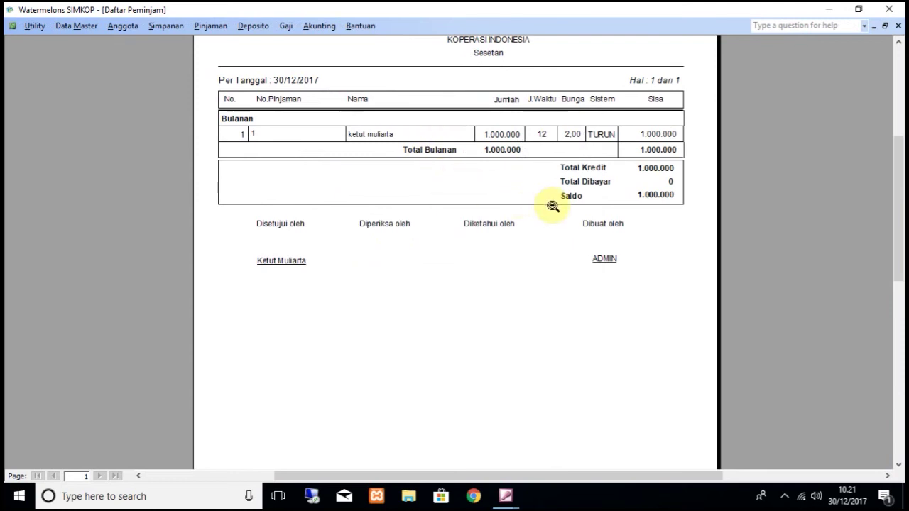
scroll(575, 166, up, 1)
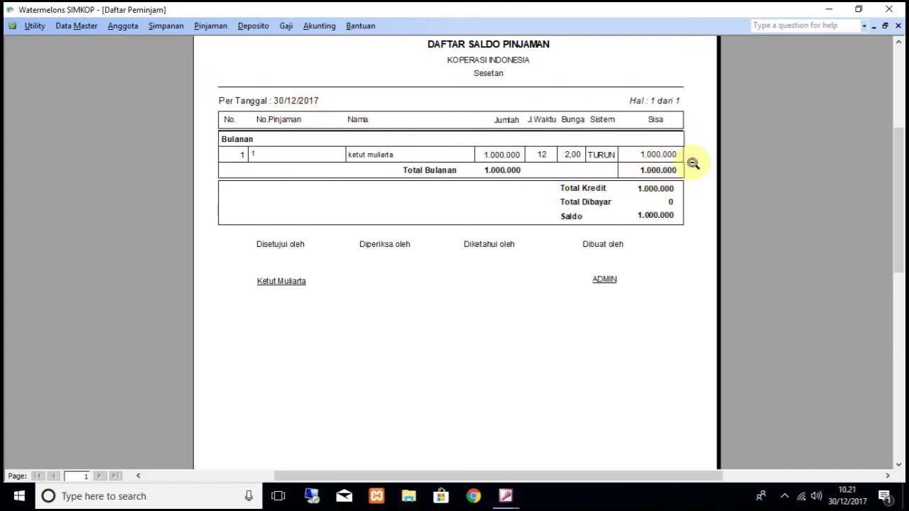
click(897, 26)
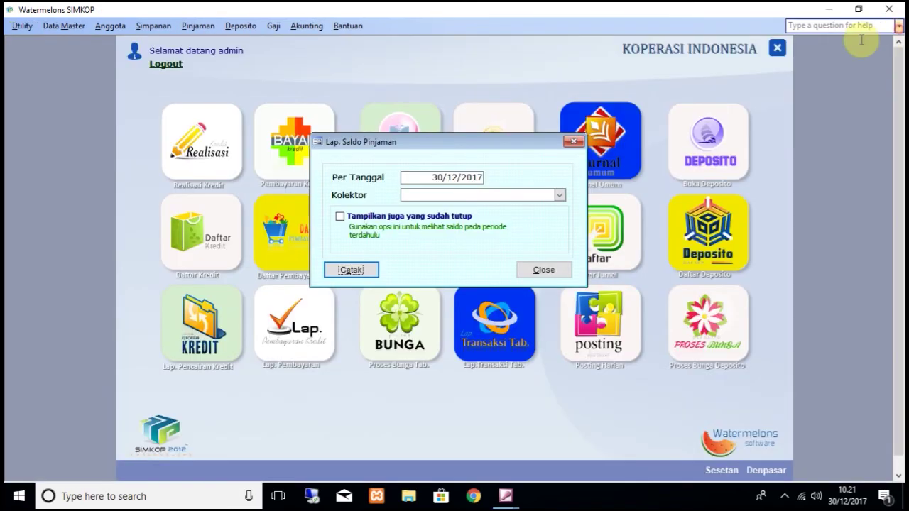
Step: Preview the loan balance list as of 30/01/2018: 1.000.000 lent, 85.000 paid, 915.000 owed
click(450, 178)
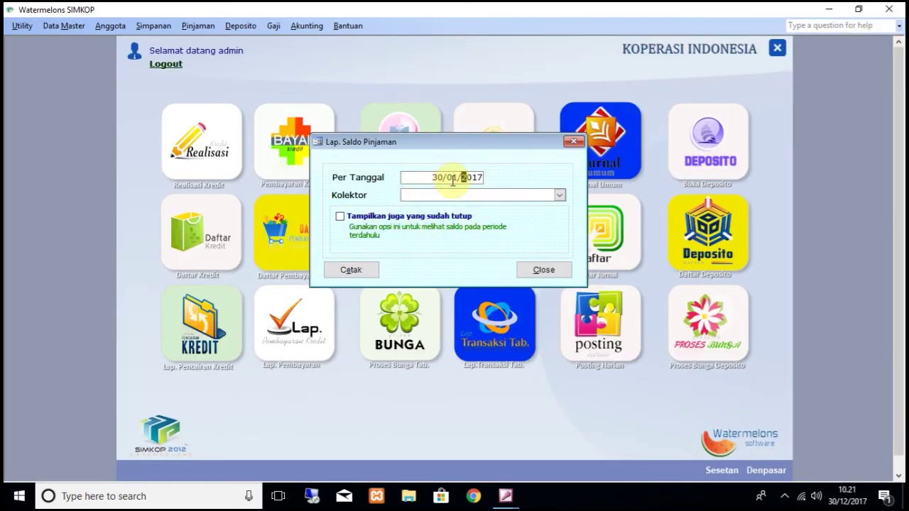
click(362, 273)
click(522, 160)
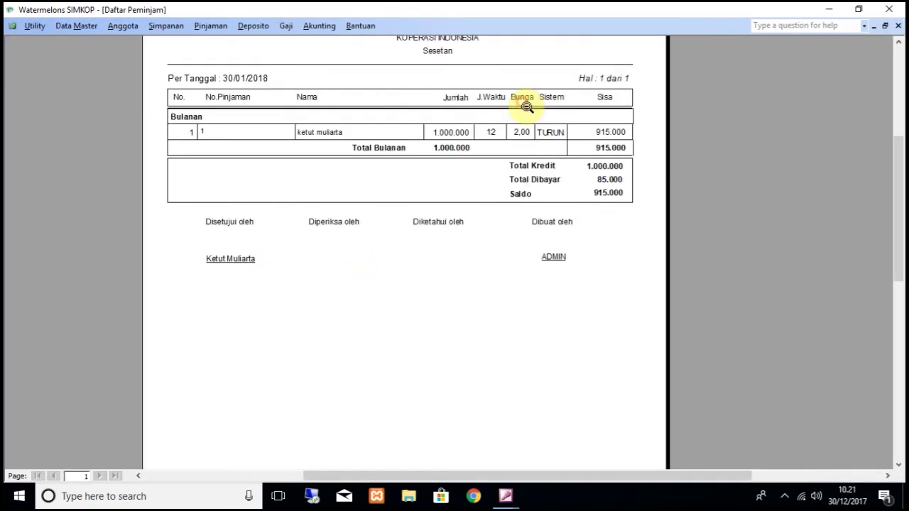
scroll(540, 122, up, 2)
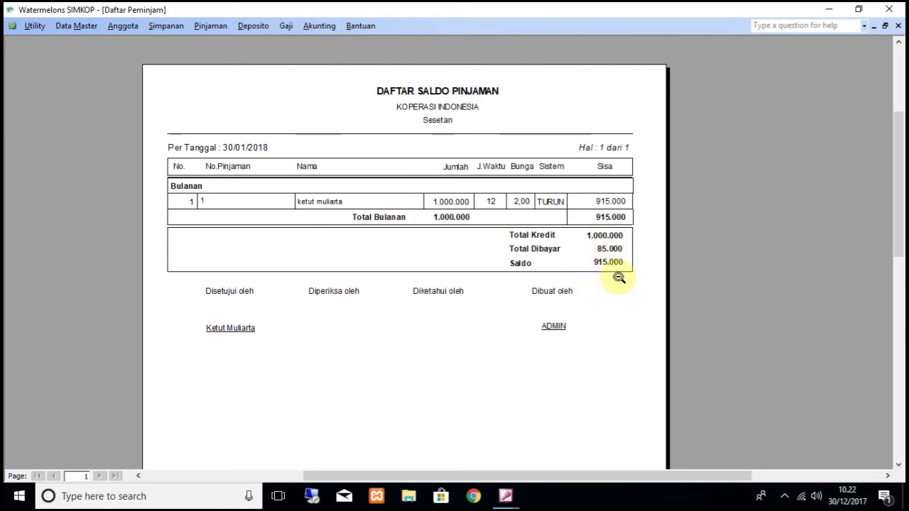
click(320, 26)
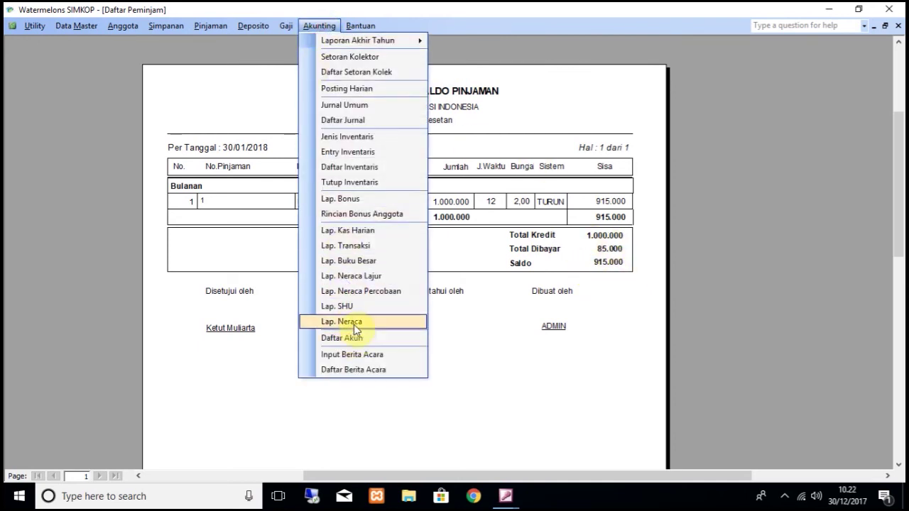
Step: Preview the 30 January 2018 balance sheet, totalling 1.115.000 per side, then close it and the loan windows
click(353, 323)
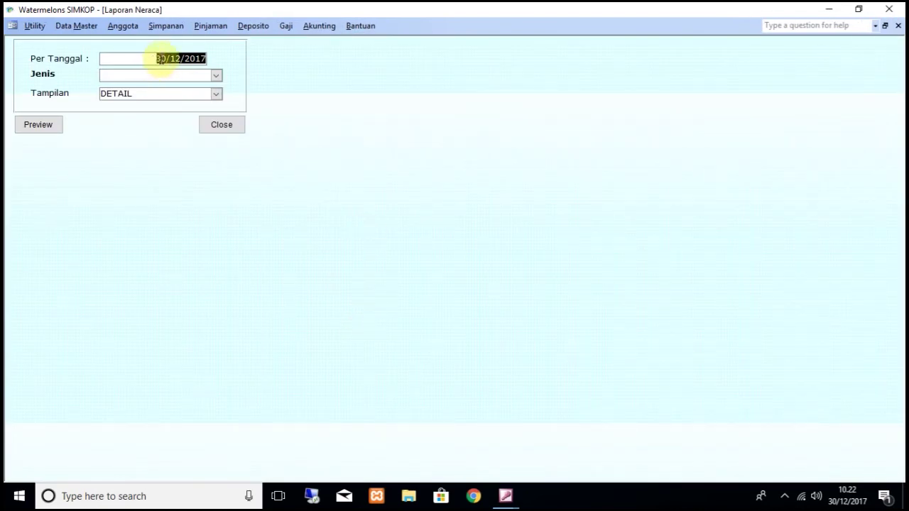
click(173, 60)
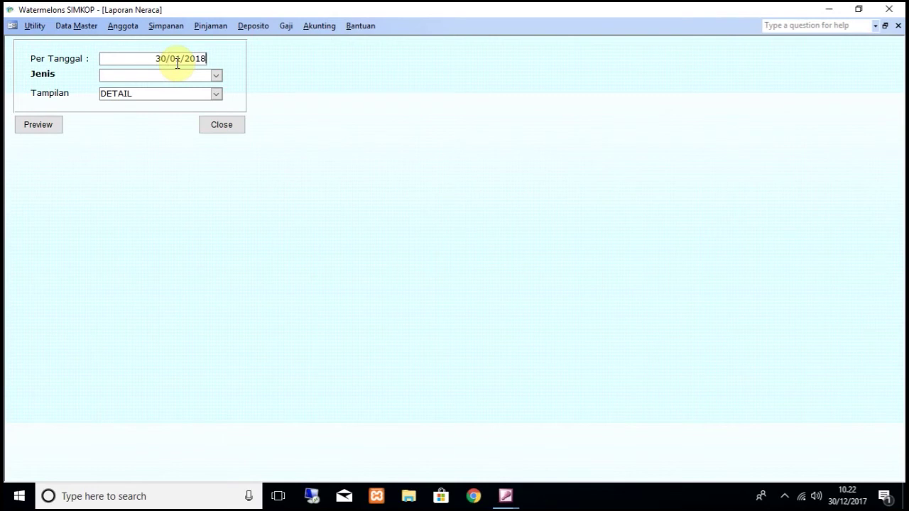
click(47, 125)
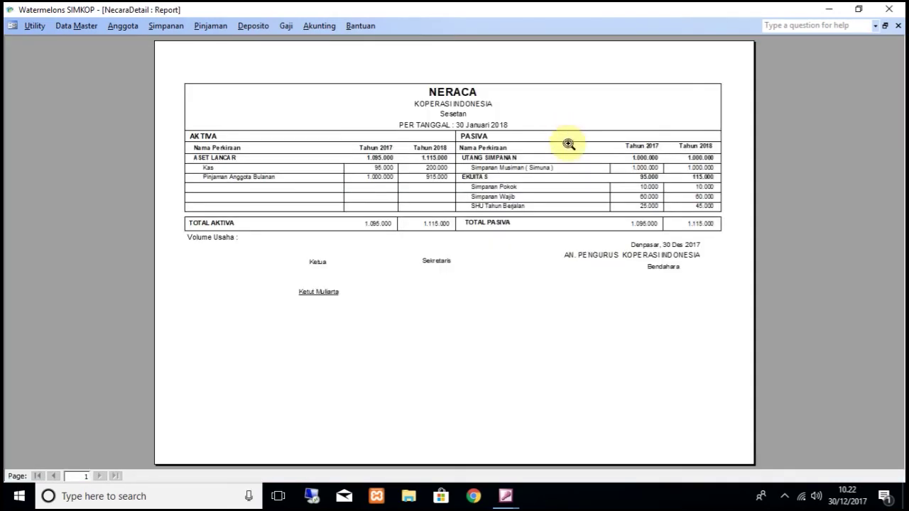
click(625, 142)
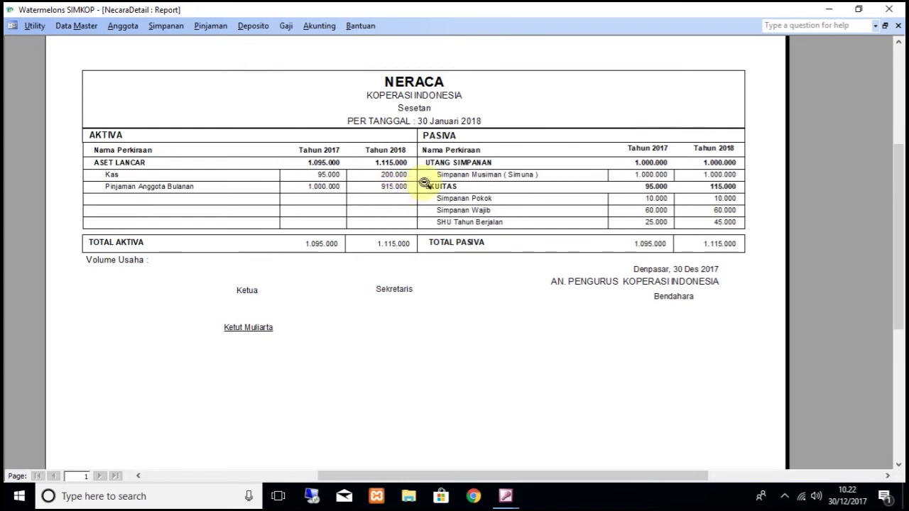
click(897, 26)
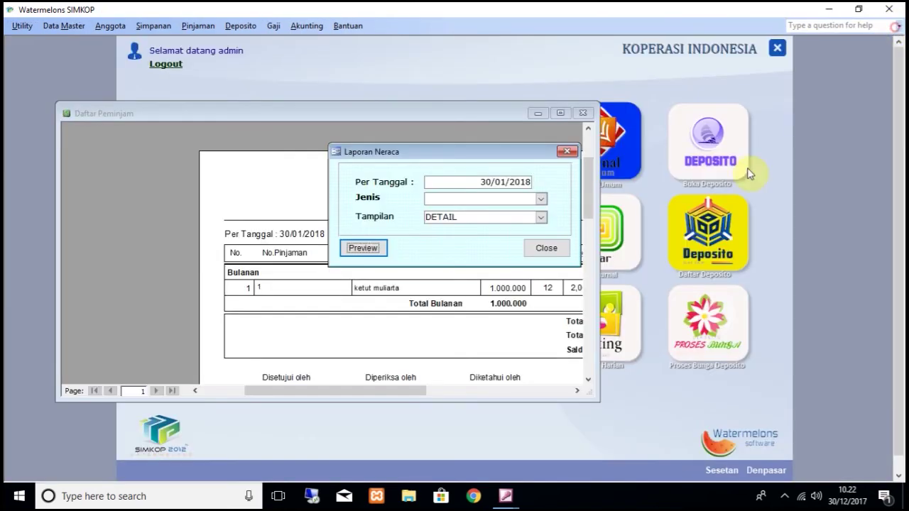
click(551, 252)
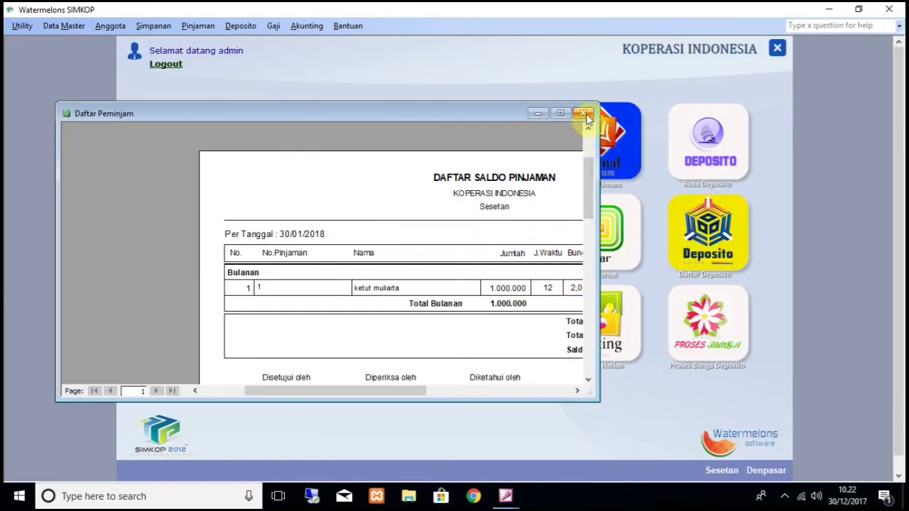
click(582, 113)
click(543, 270)
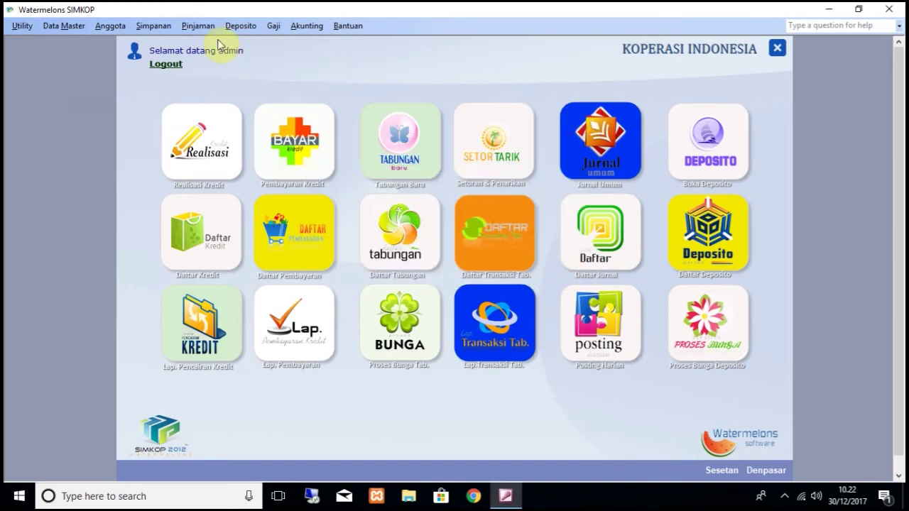
Step: Run the unpaid-instalments report for DESEMBER, which returns no data
click(198, 27)
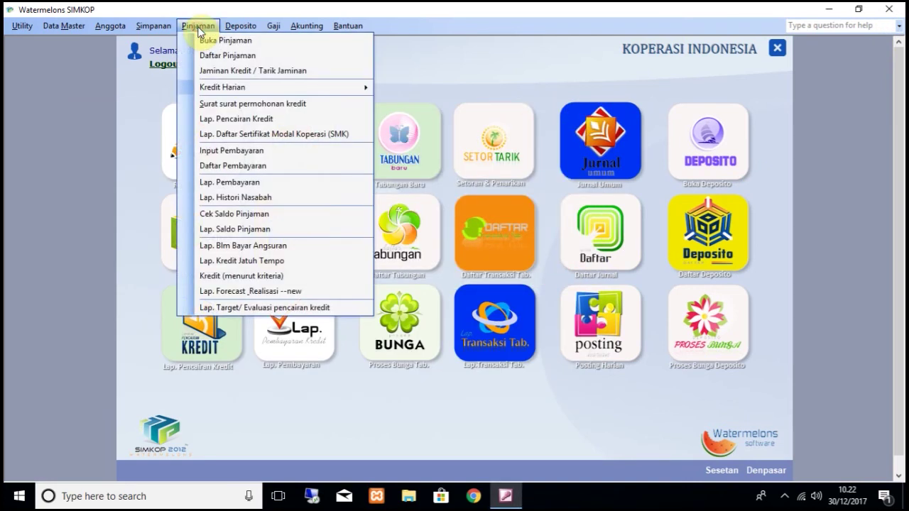
click(273, 245)
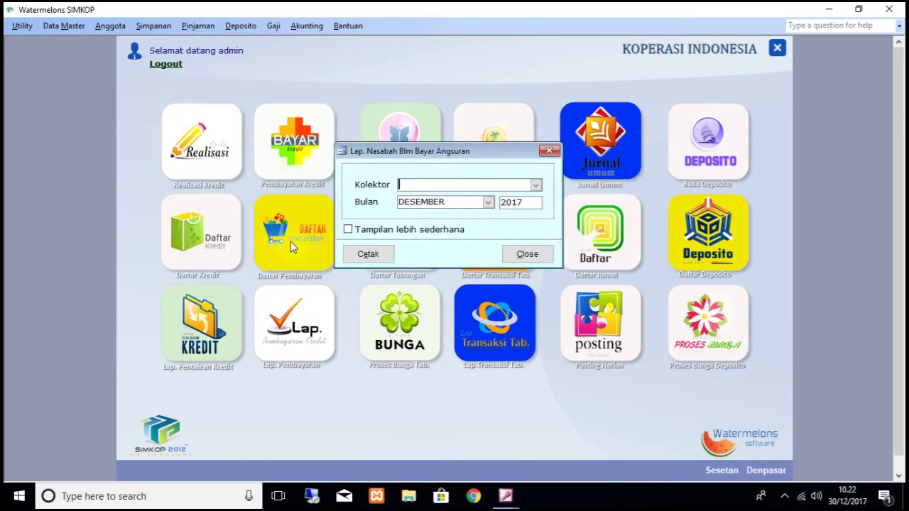
click(488, 205)
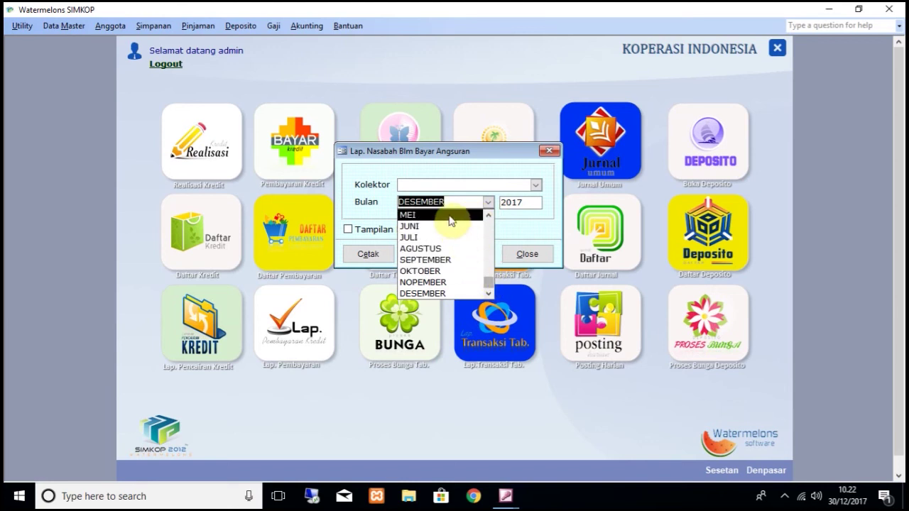
click(458, 178)
click(378, 255)
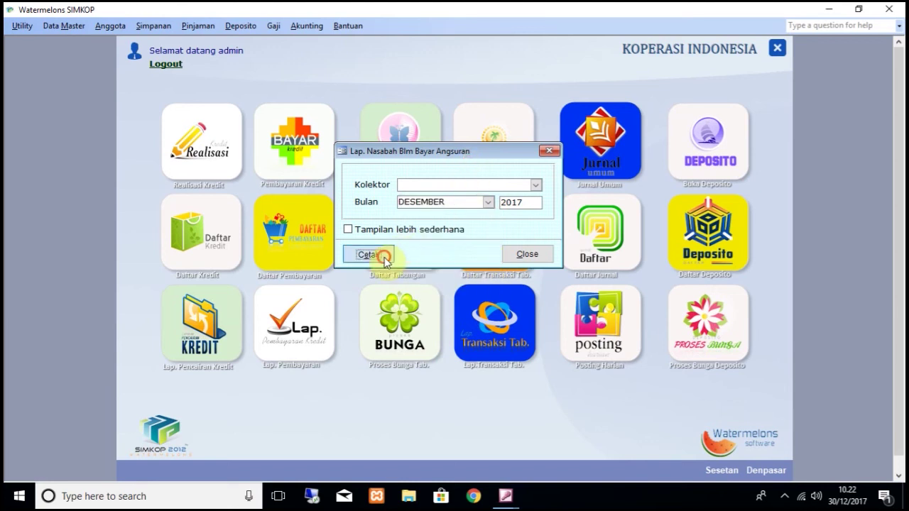
click(475, 294)
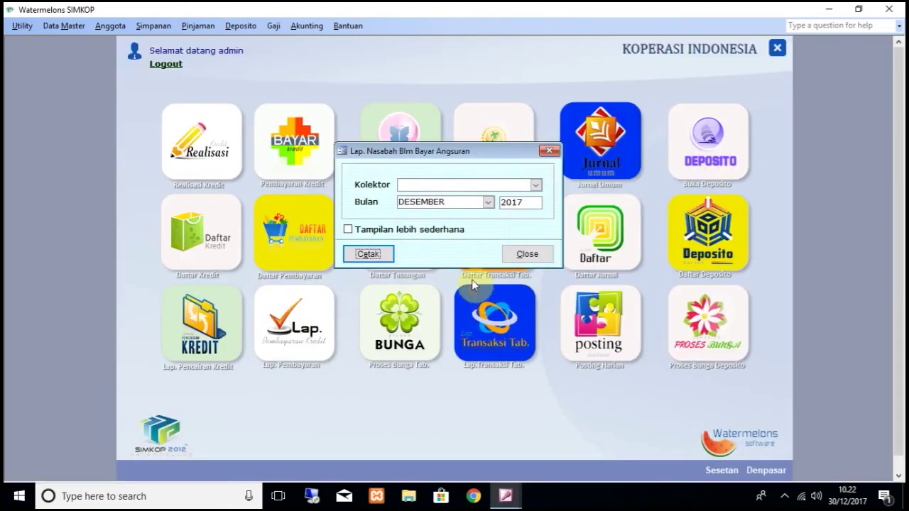
Step: Rerun the unpaid-instalments report for PEBRUARI 2018, showing loan 1 owing 833.333, then close it
click(485, 205)
scroll(488, 277, up, 2)
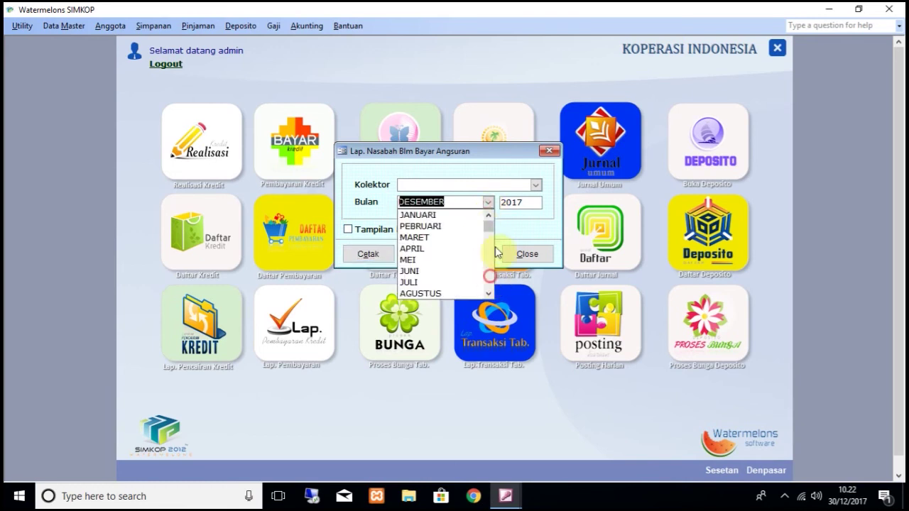
click(458, 227)
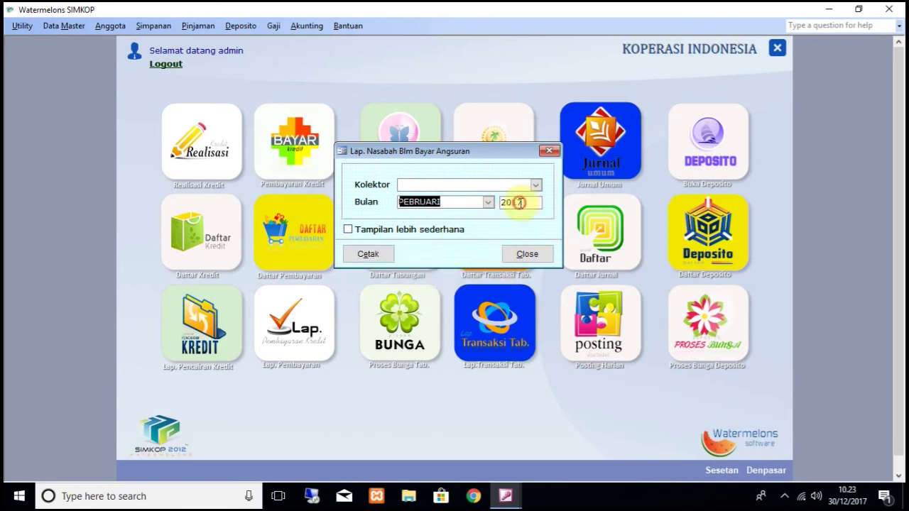
click(519, 204)
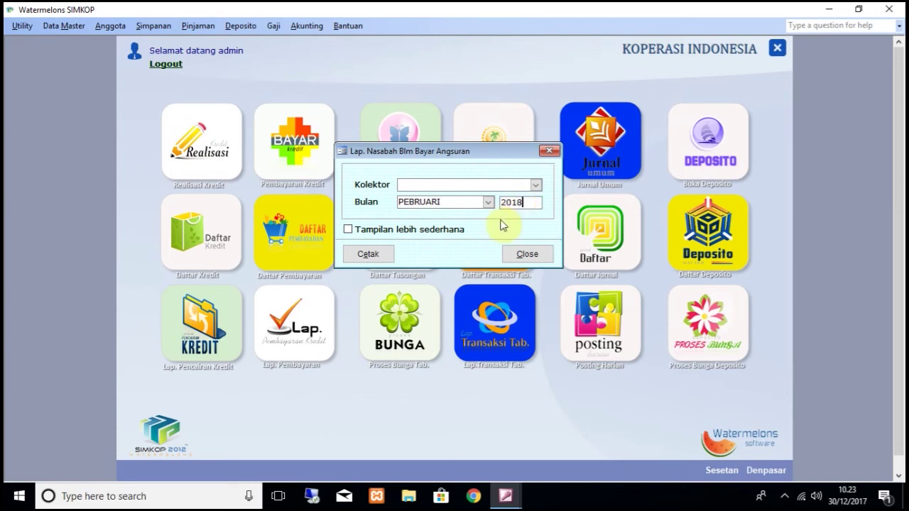
click(367, 254)
click(445, 127)
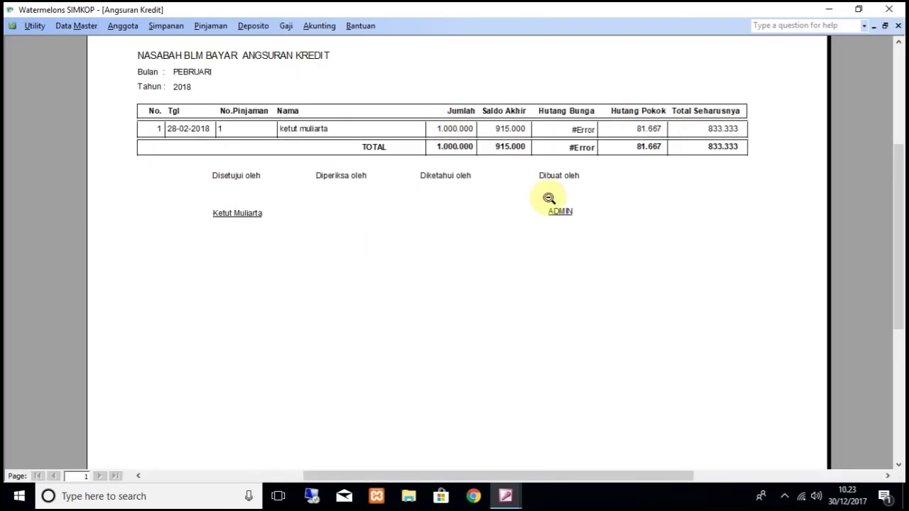
click(898, 27)
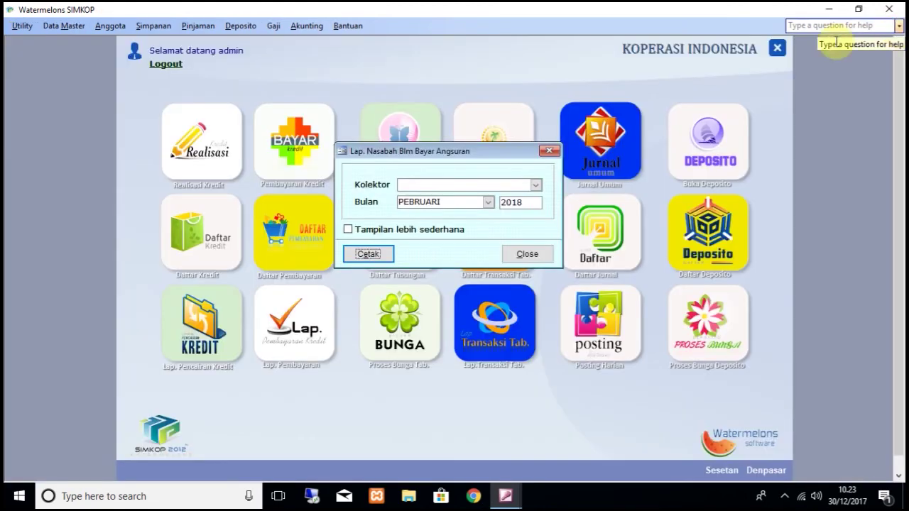
click(525, 256)
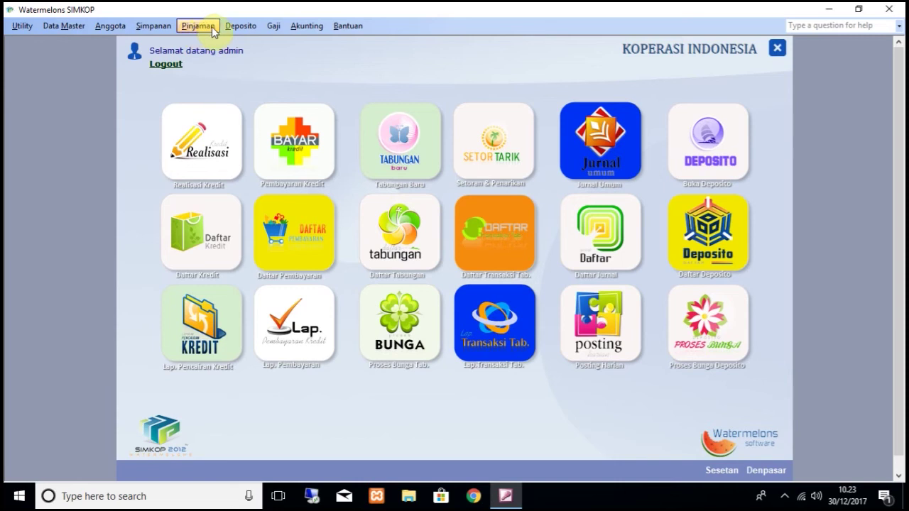
Step: Preview the SHU report for 30/01/2018 to 30/01/2018, showing 20.000 loan-interest surplus, then close it
click(304, 30)
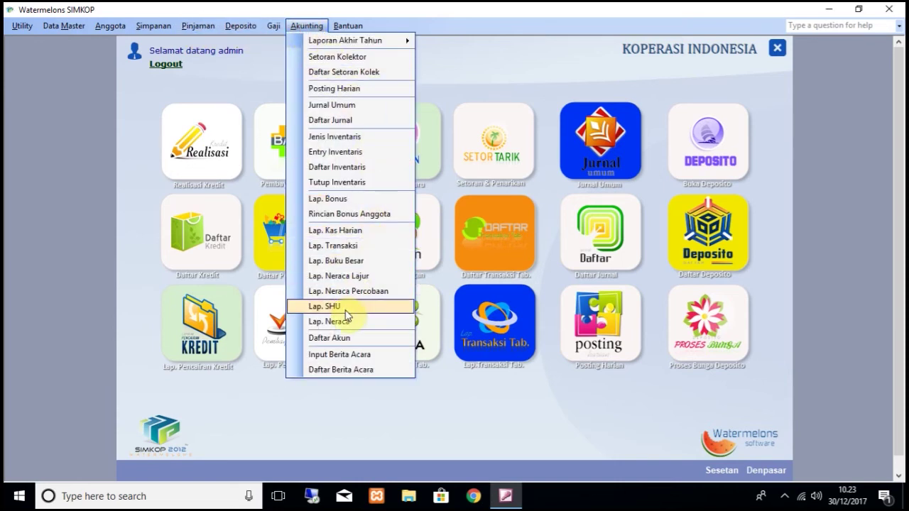
click(346, 309)
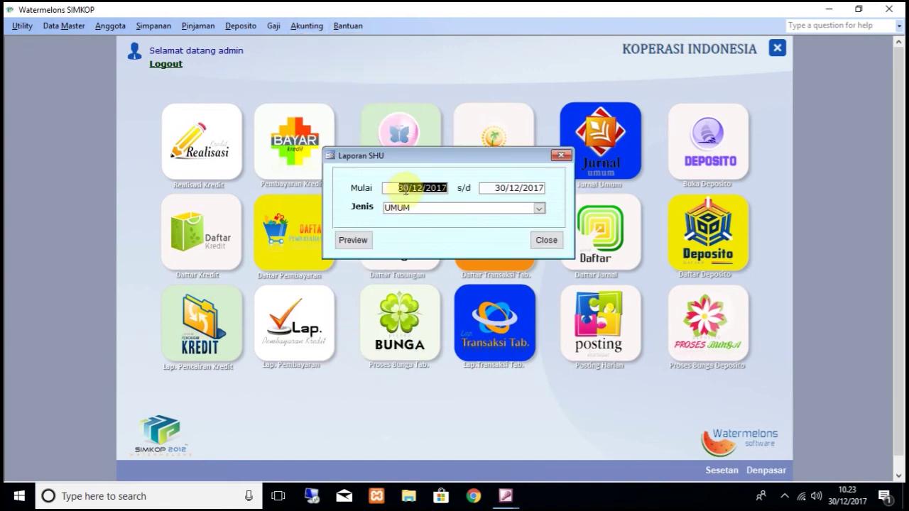
click(414, 189)
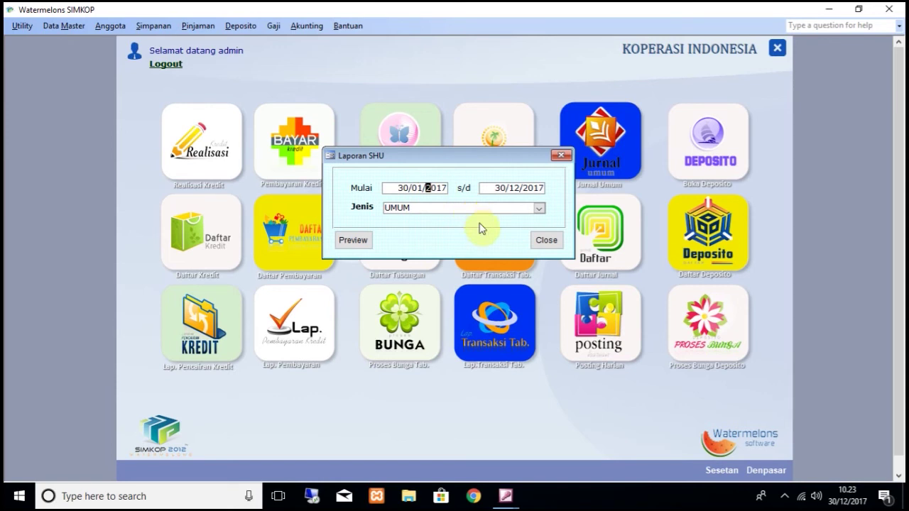
click(444, 187)
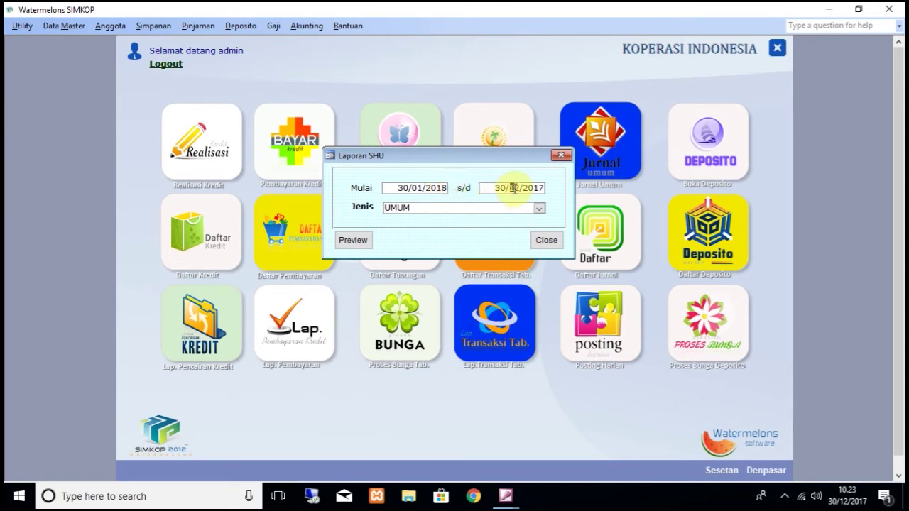
click(543, 188)
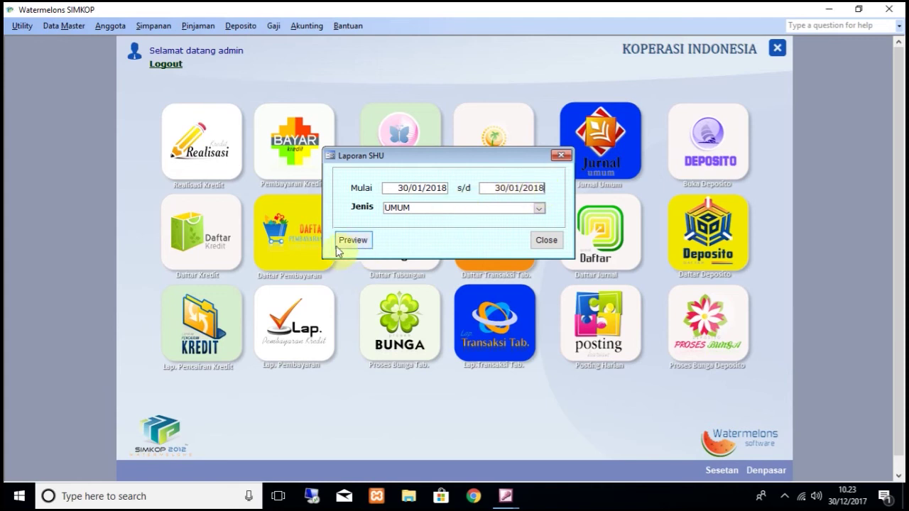
click(343, 241)
click(520, 98)
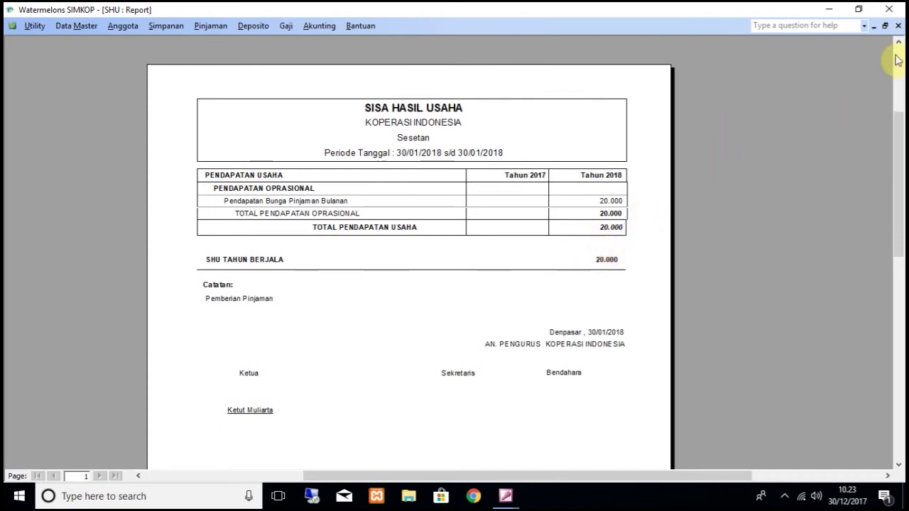
click(899, 26)
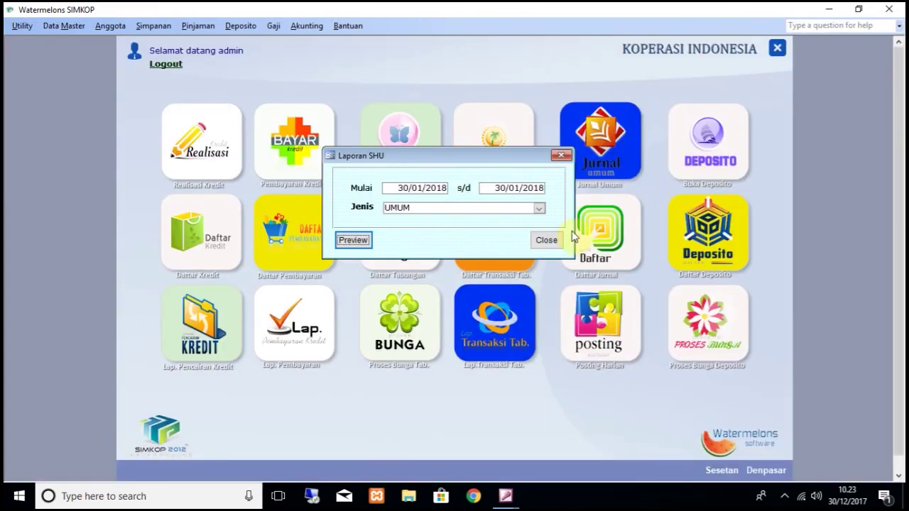
click(548, 244)
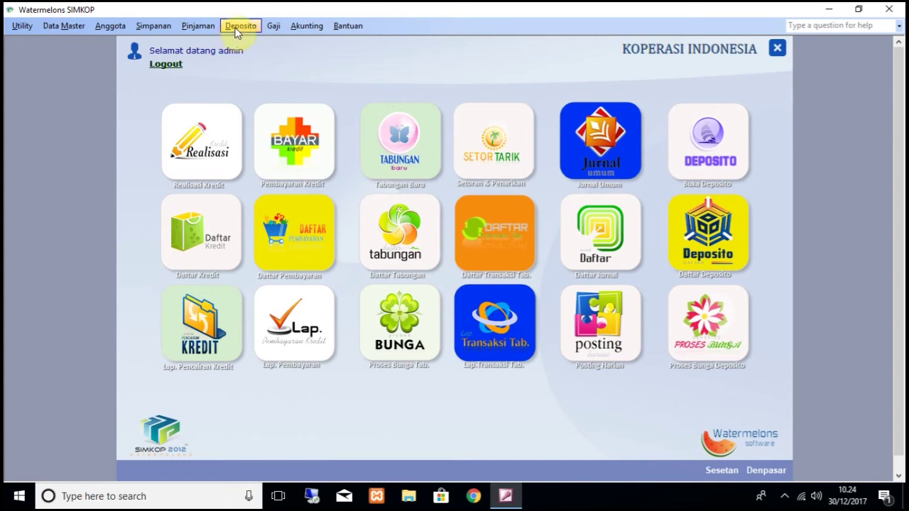
Step: Start a new time deposit for member 1: 6-month term, 12% interest, 100.000.000
click(237, 31)
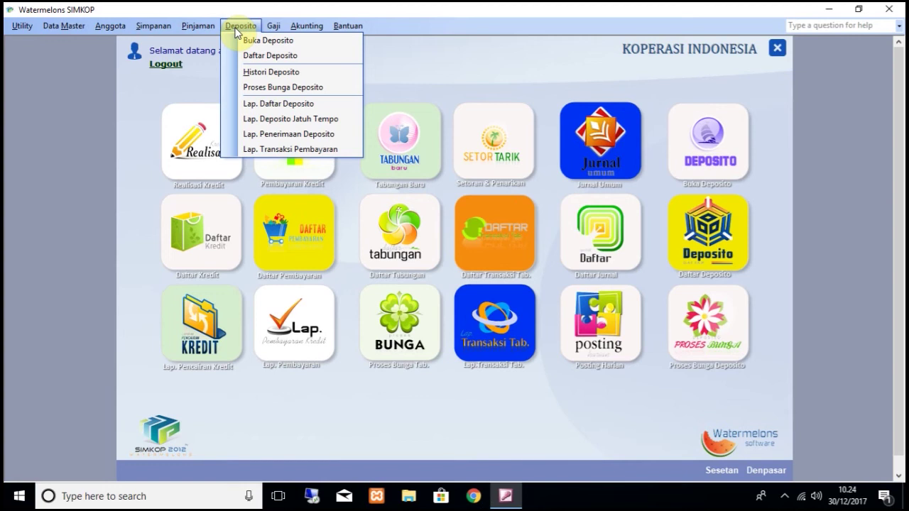
click(267, 41)
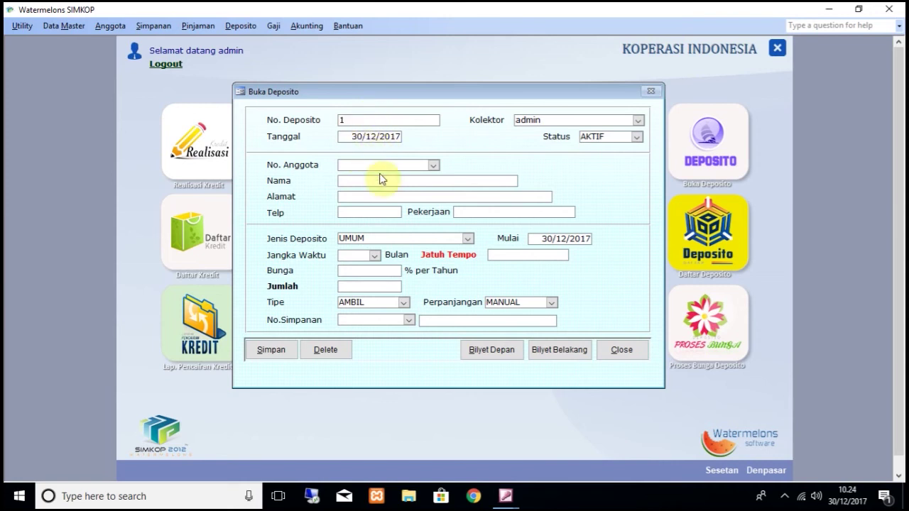
click(431, 164)
click(432, 178)
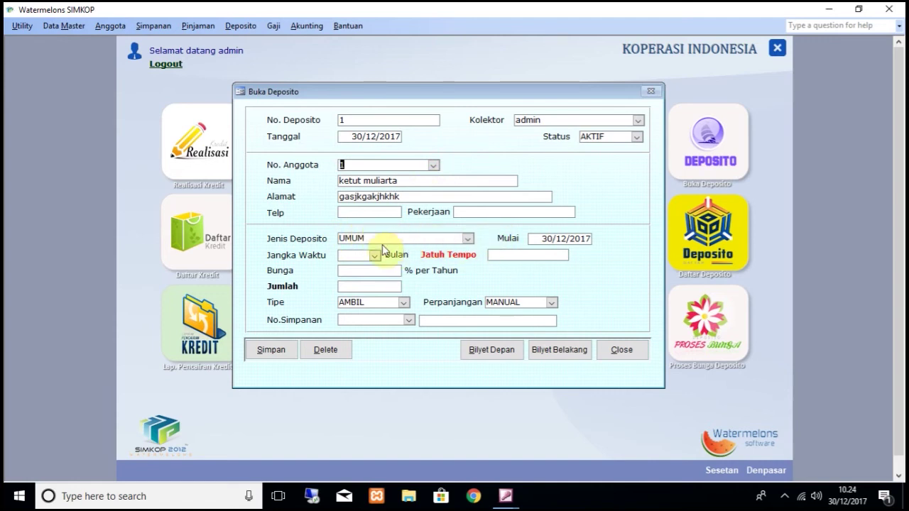
click(372, 255)
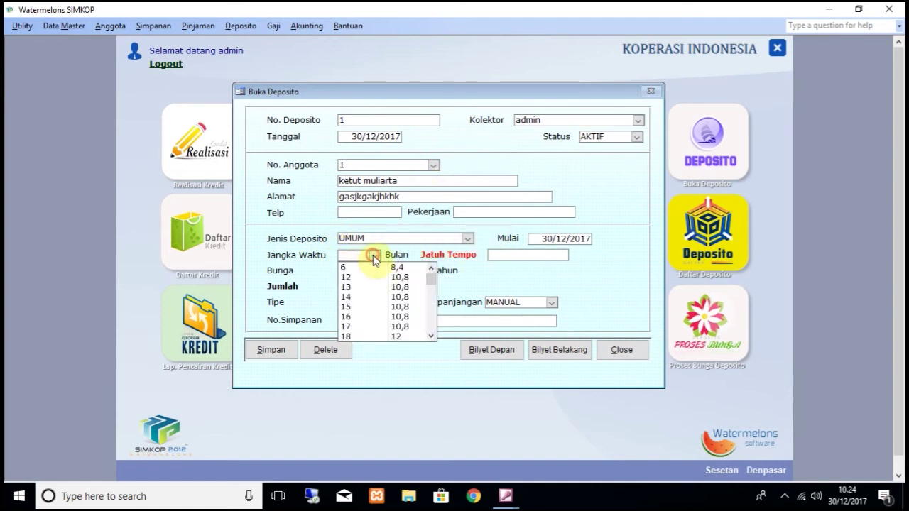
click(374, 267)
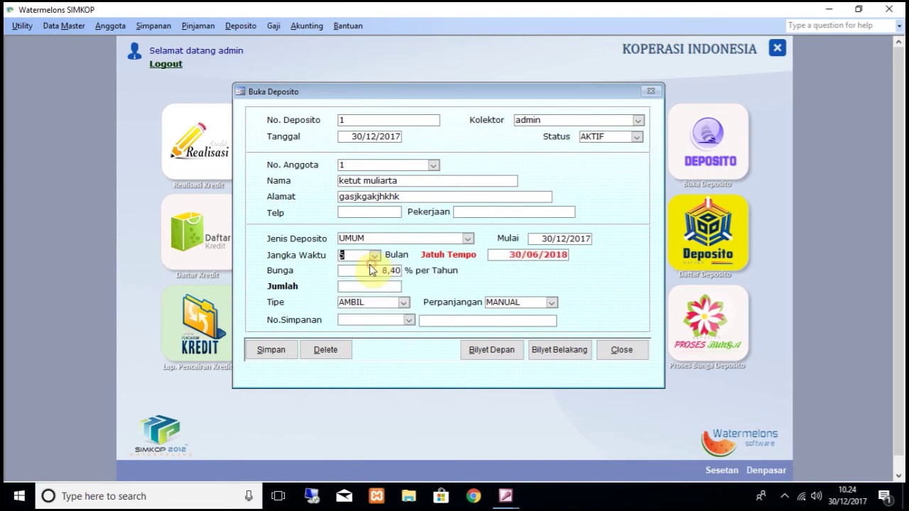
drag(354, 268, 400, 268)
text(12)
click(375, 286)
key(Tab)
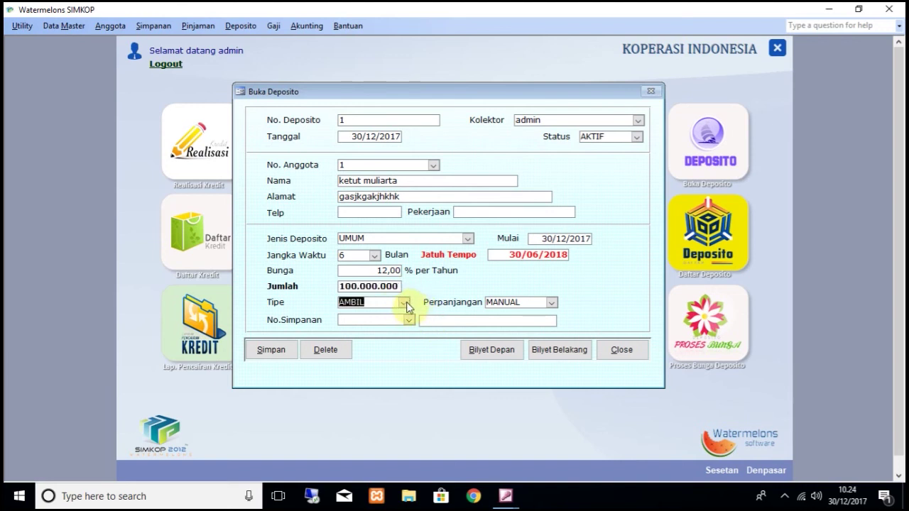
Step: Credit the interest to savings account 1 (DITABUNG) and set renewal to OTOMATIS
click(404, 303)
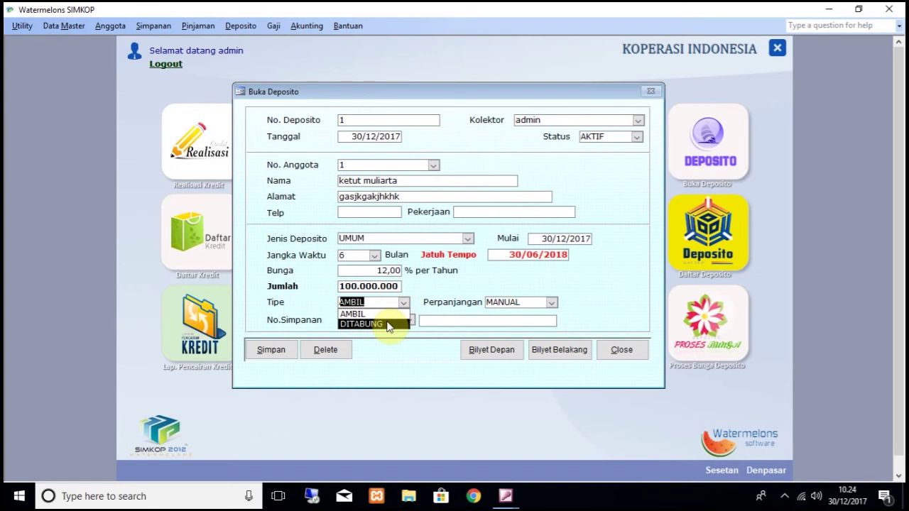
click(388, 325)
click(383, 322)
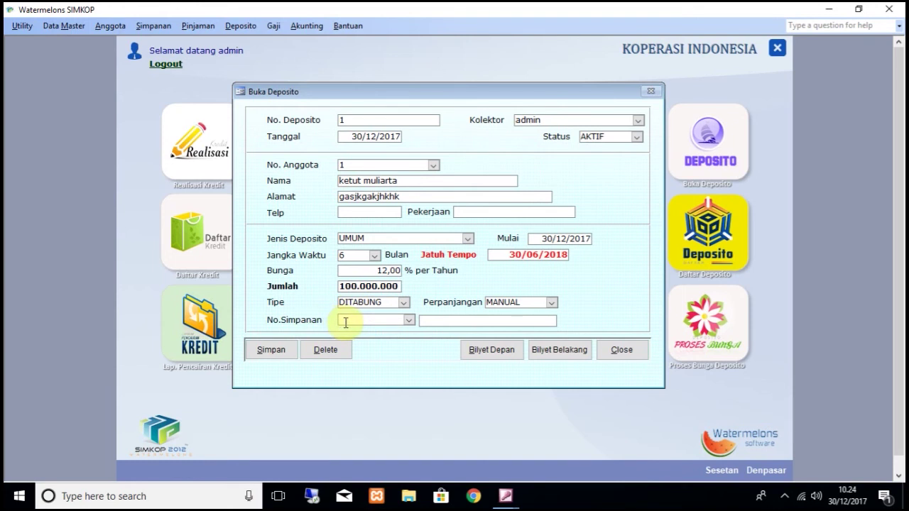
click(409, 321)
click(410, 331)
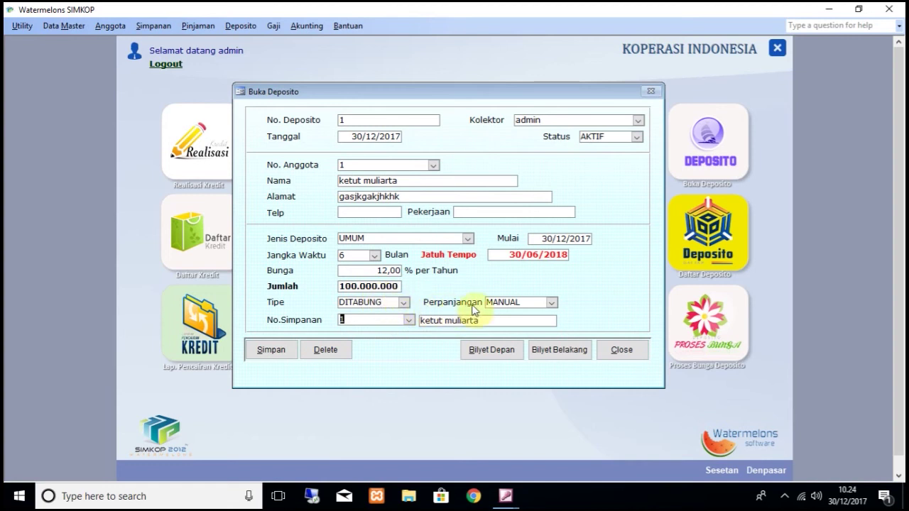
click(552, 303)
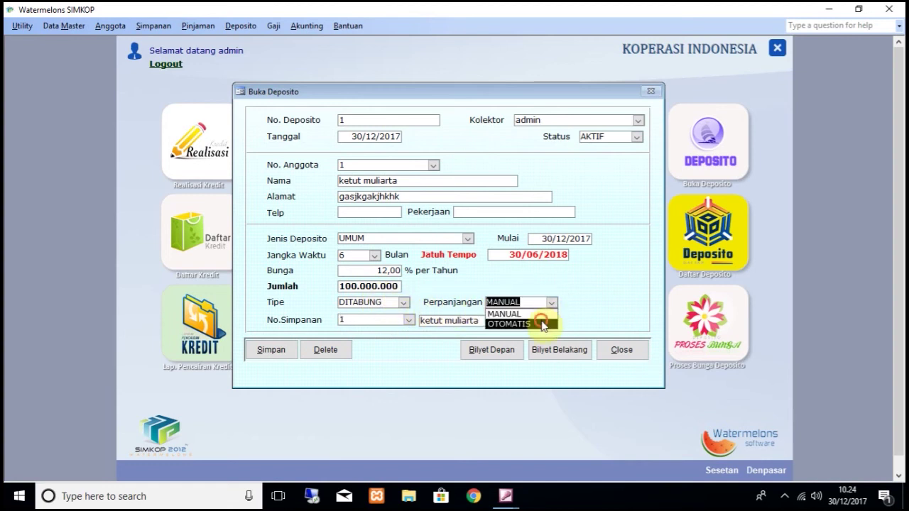
click(542, 324)
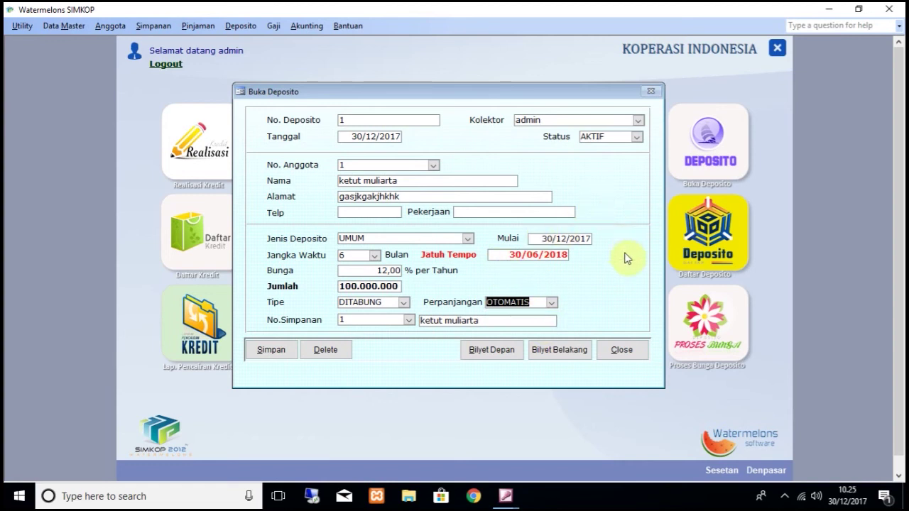
Step: Preview the front of the deposit certificate (Bilyet Depan)
click(497, 354)
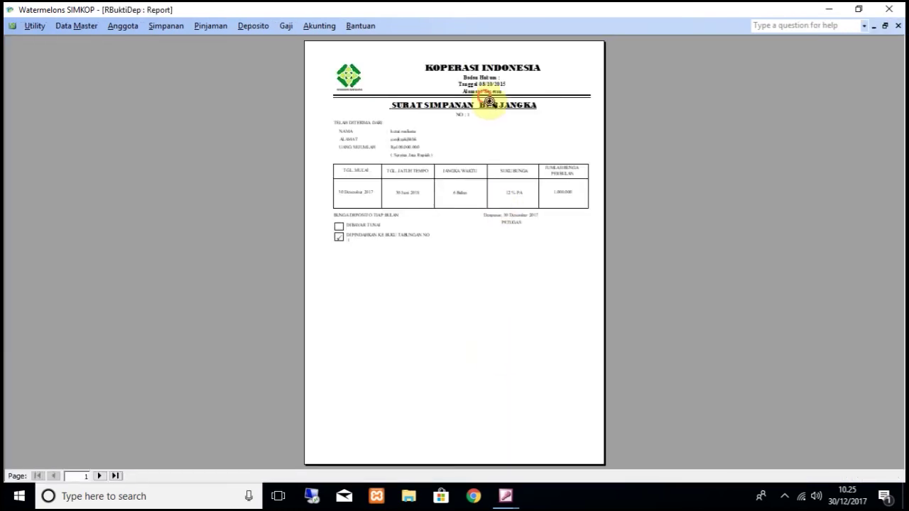
click(486, 94)
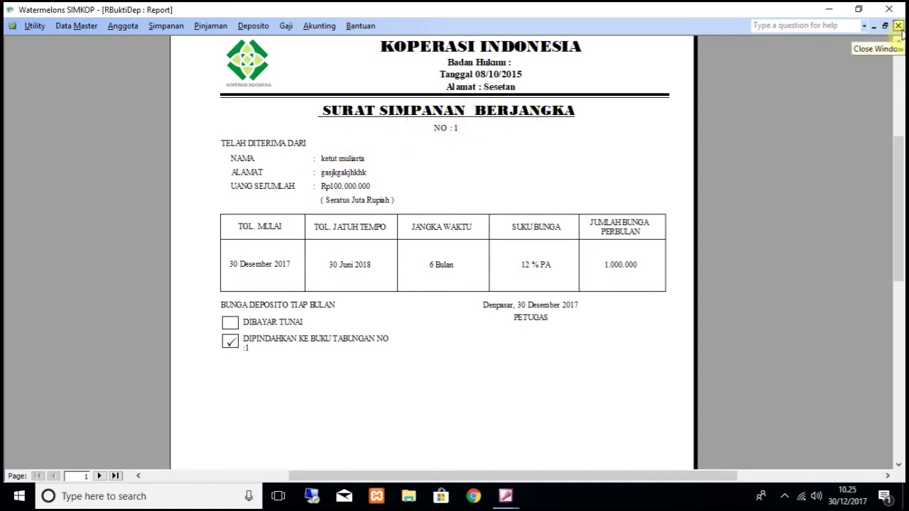
click(898, 26)
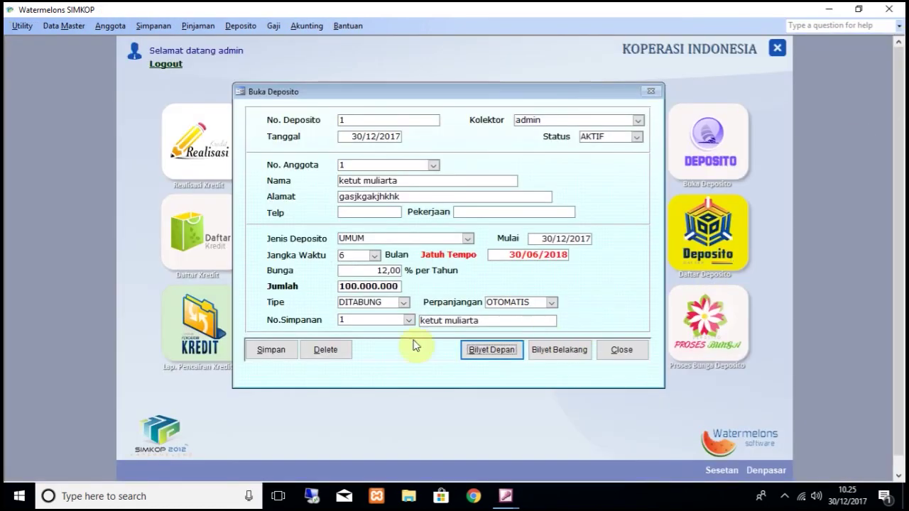
Step: Save the 100.000.000 time deposit, confirm the message, and close the Buka Deposito form
click(274, 352)
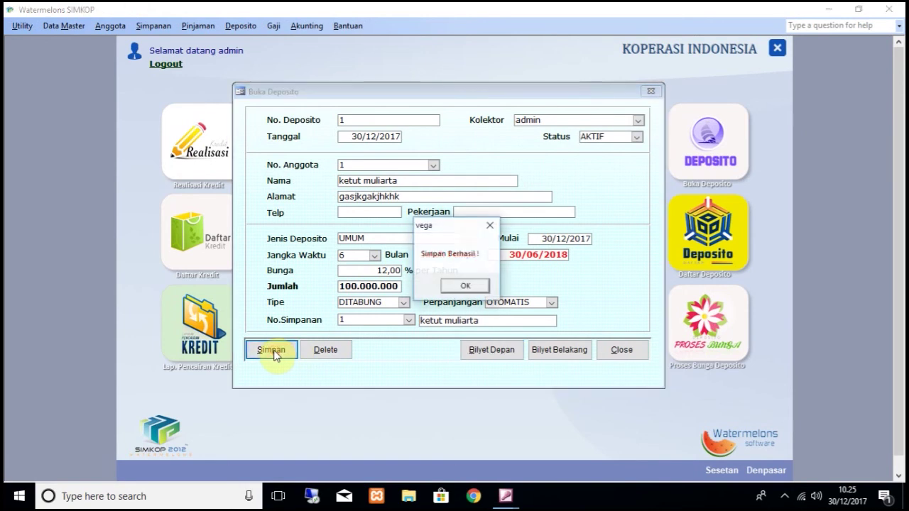
click(463, 286)
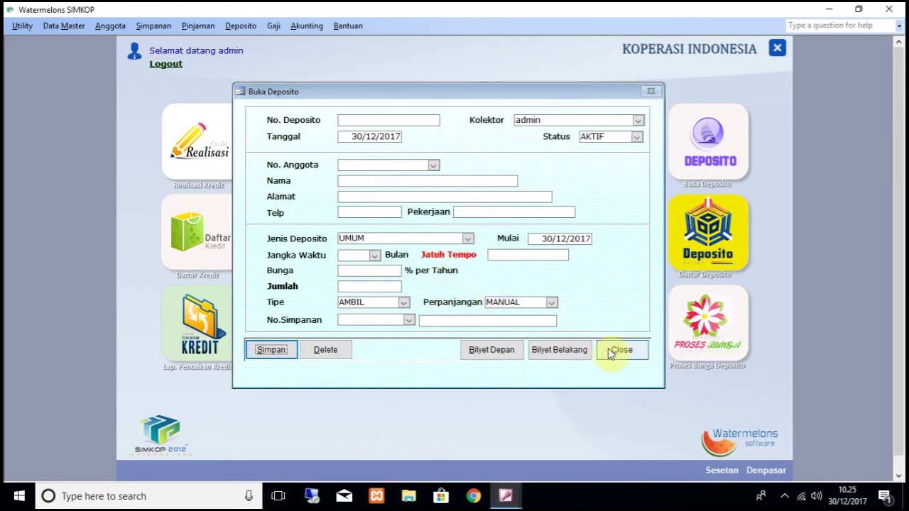
click(624, 350)
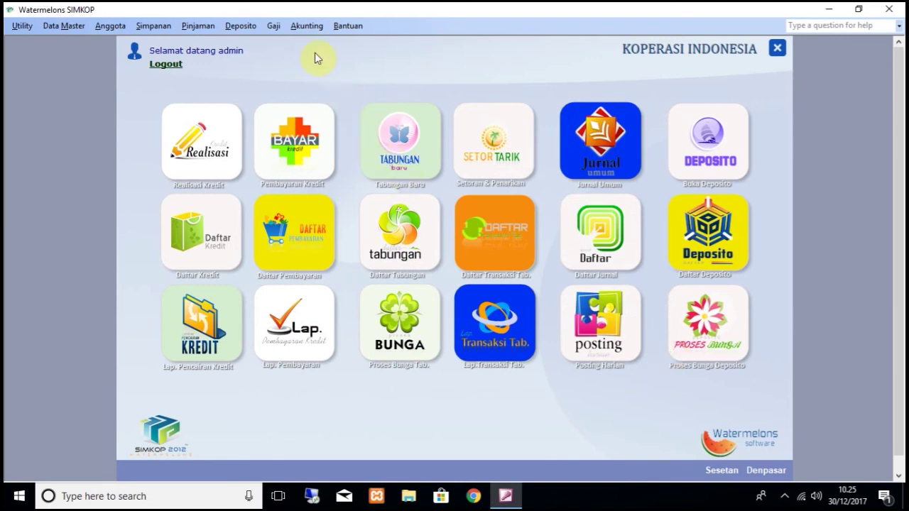
click(316, 27)
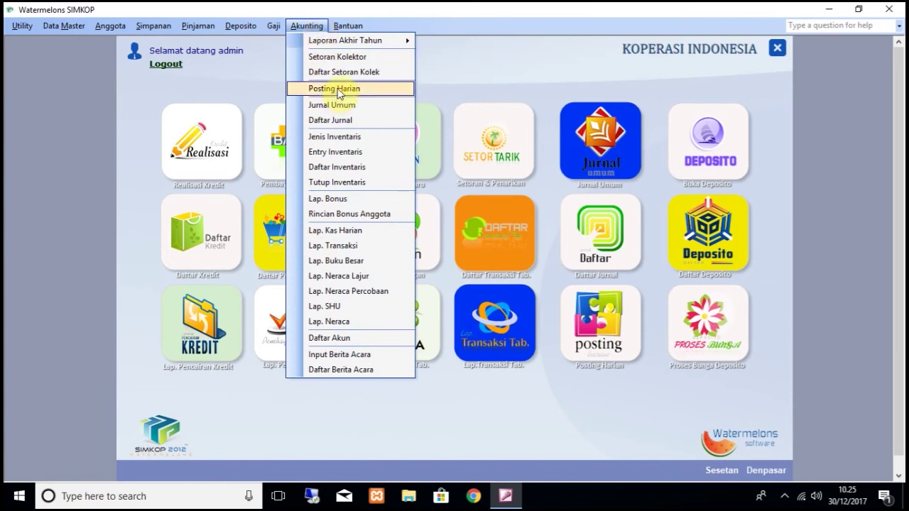
Step: Post the 30/12/2017 daily transactions, including the 100.000.000 deposit
click(338, 91)
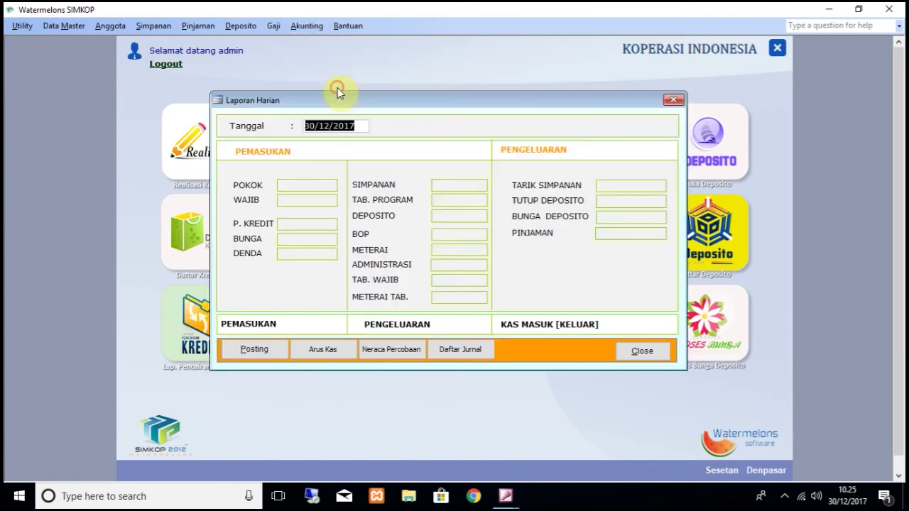
click(260, 349)
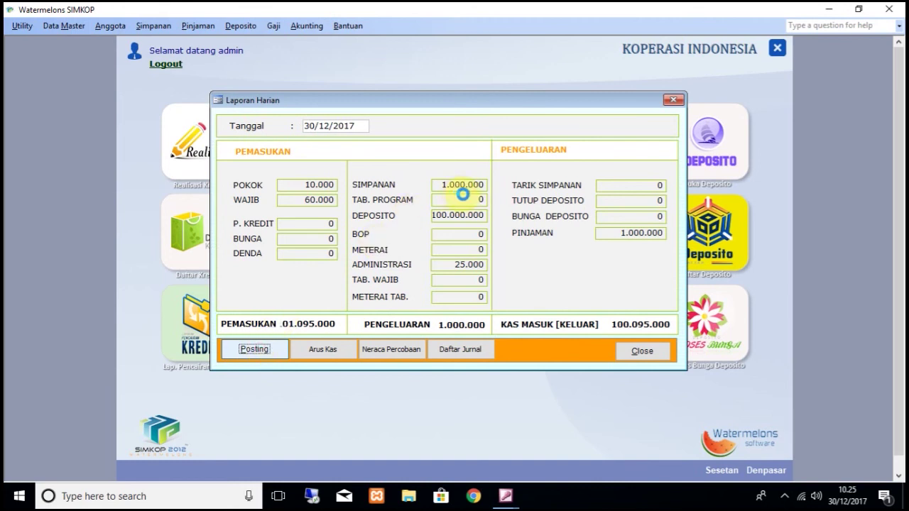
click(475, 294)
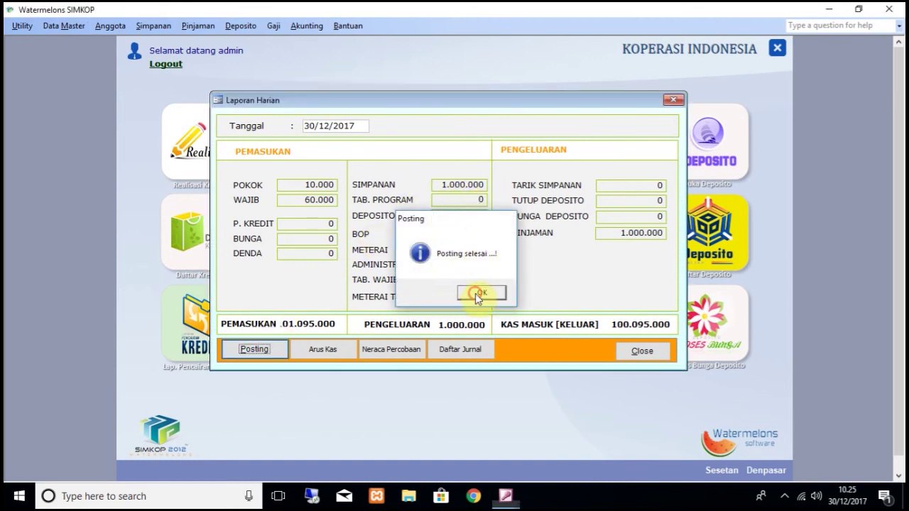
Step: Review the daily cash book: 101.095.000 in and 100.095.000 closing cash, then close it
click(336, 353)
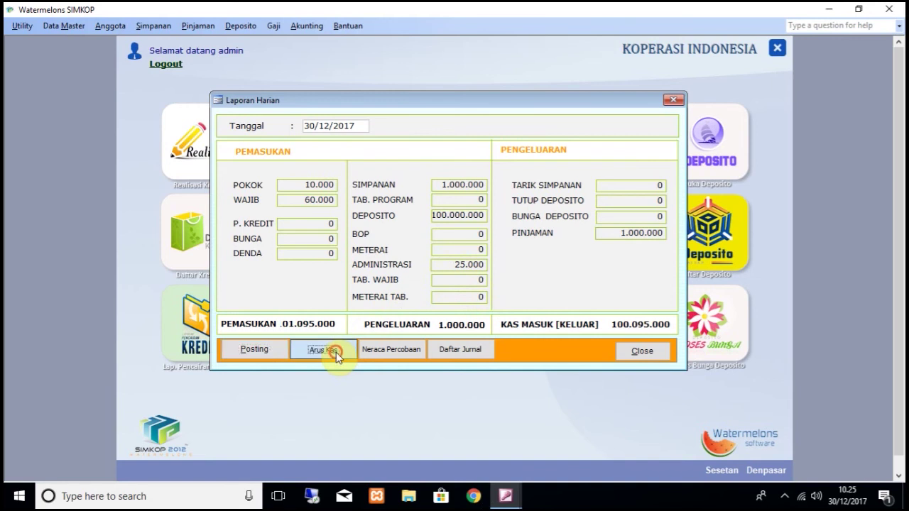
click(464, 101)
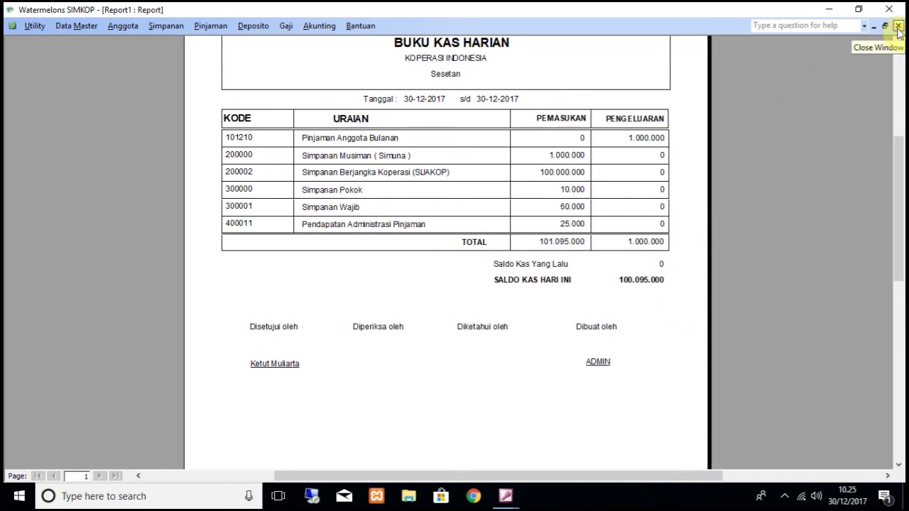
click(897, 27)
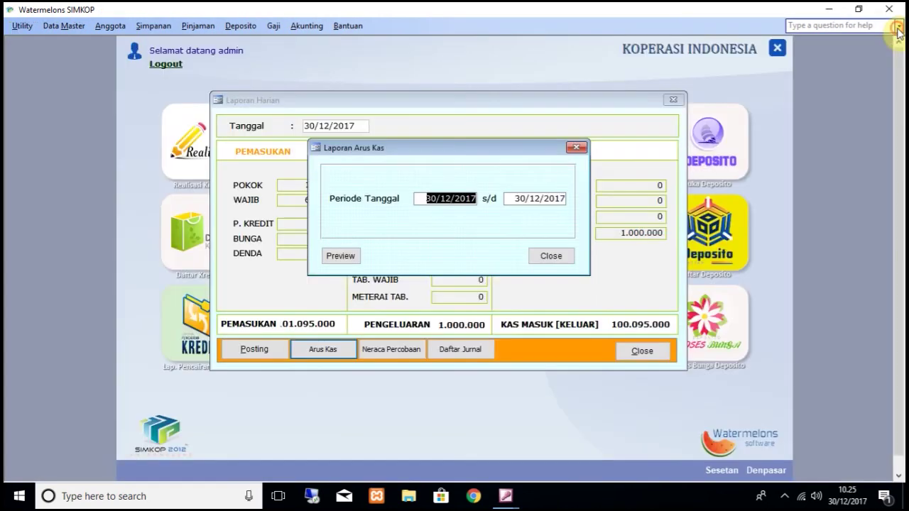
click(548, 258)
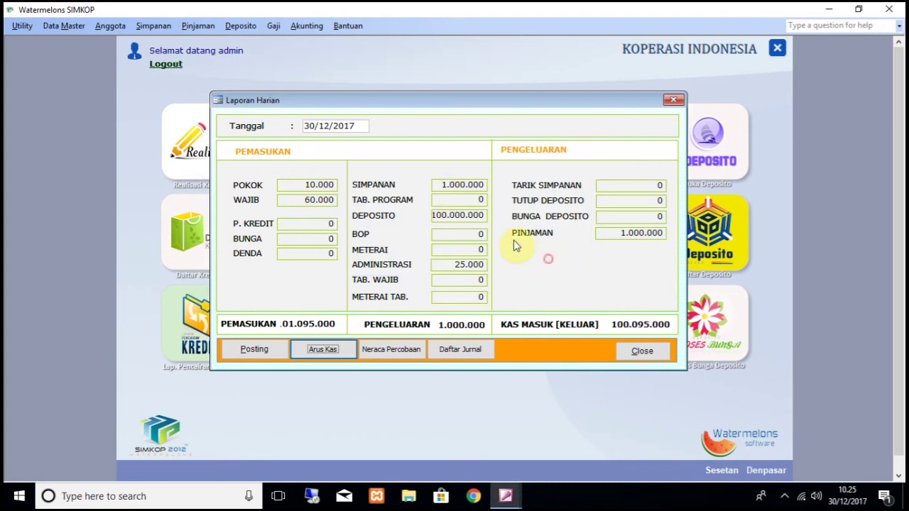
Step: Preview and zoom the 30/12/2017 balance sheet (101.095.000 total, 100.000.000 SUAKOP), then close it
click(299, 29)
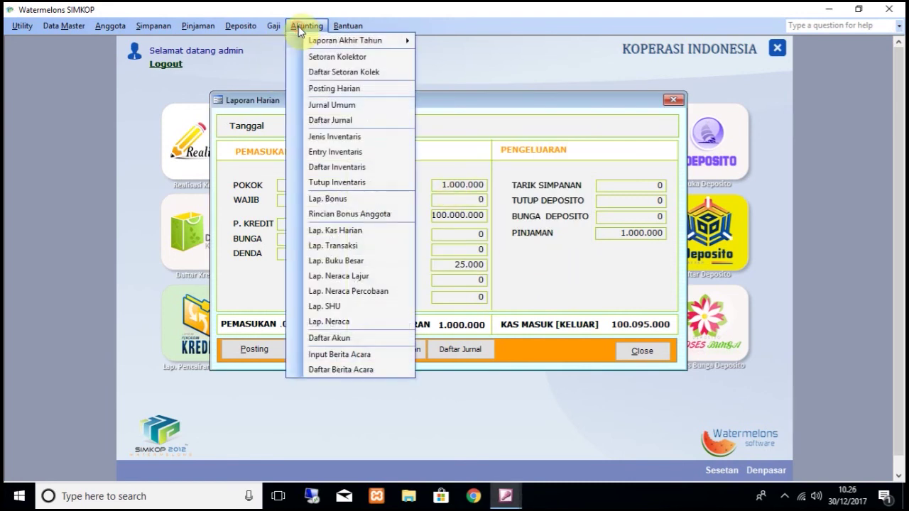
click(363, 323)
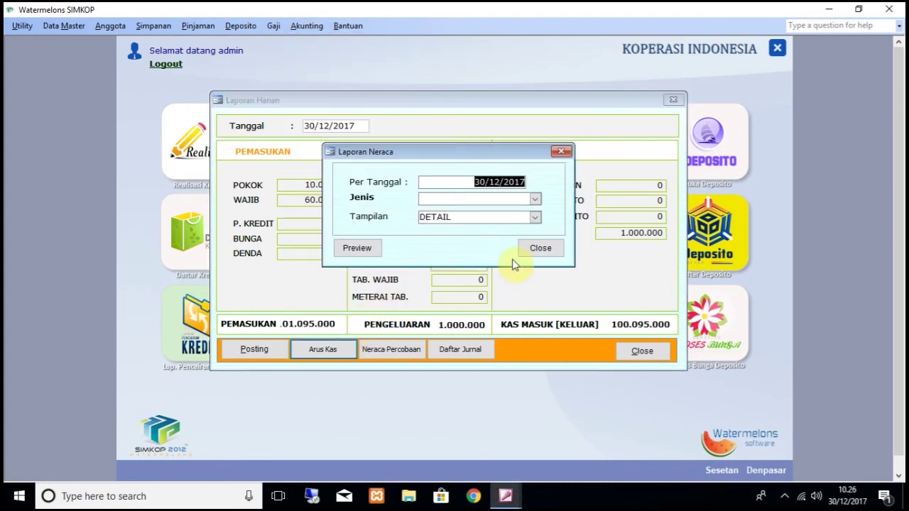
click(358, 246)
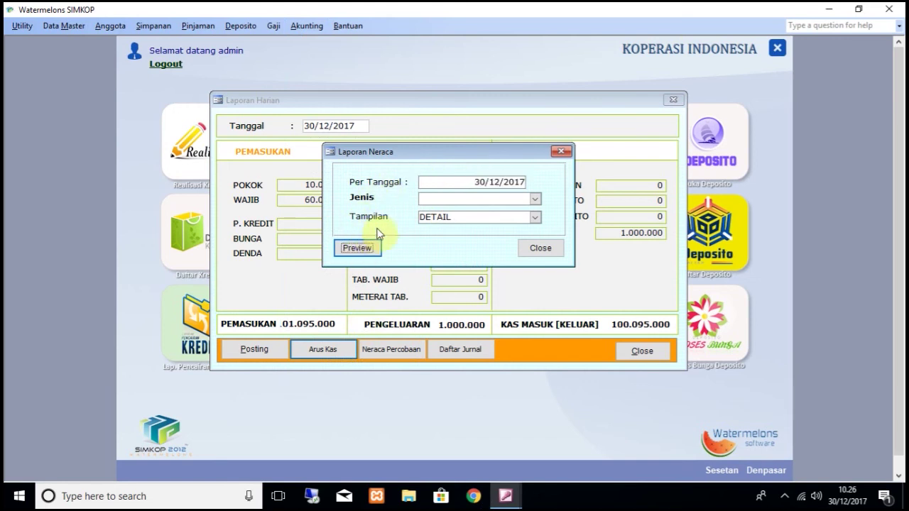
click(458, 147)
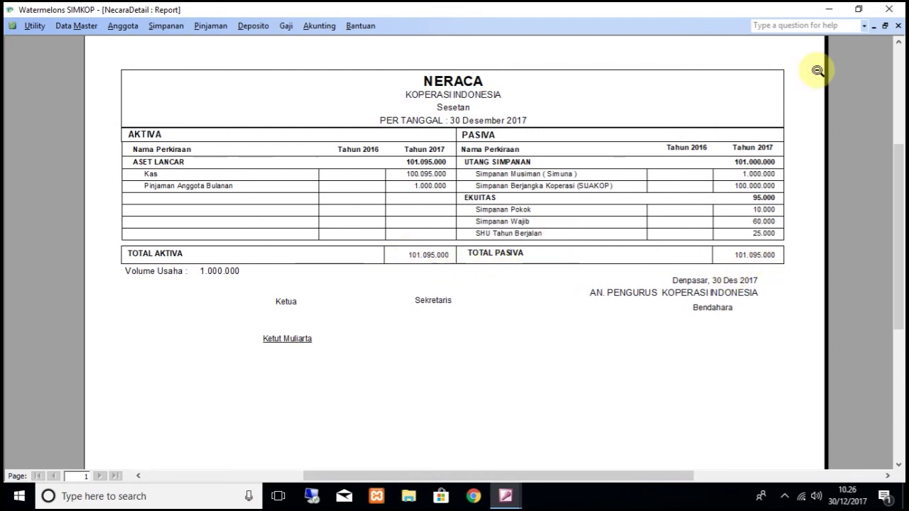
click(897, 25)
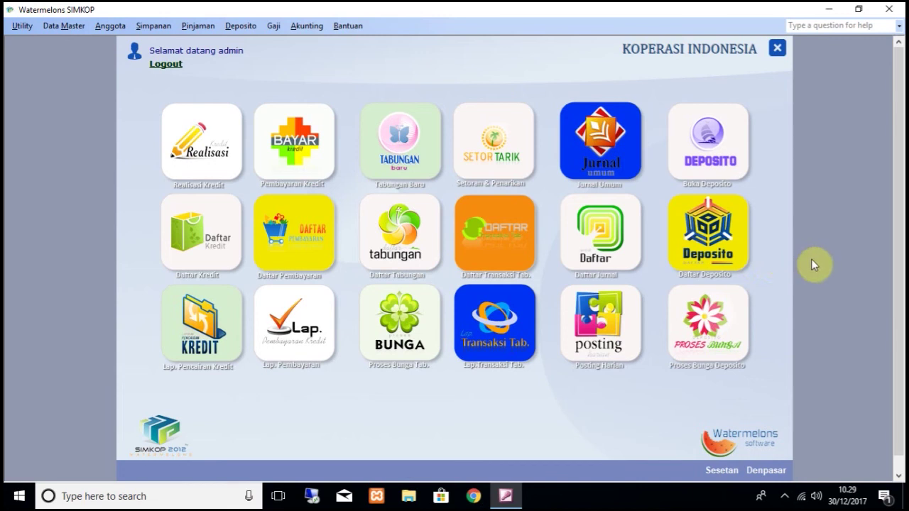
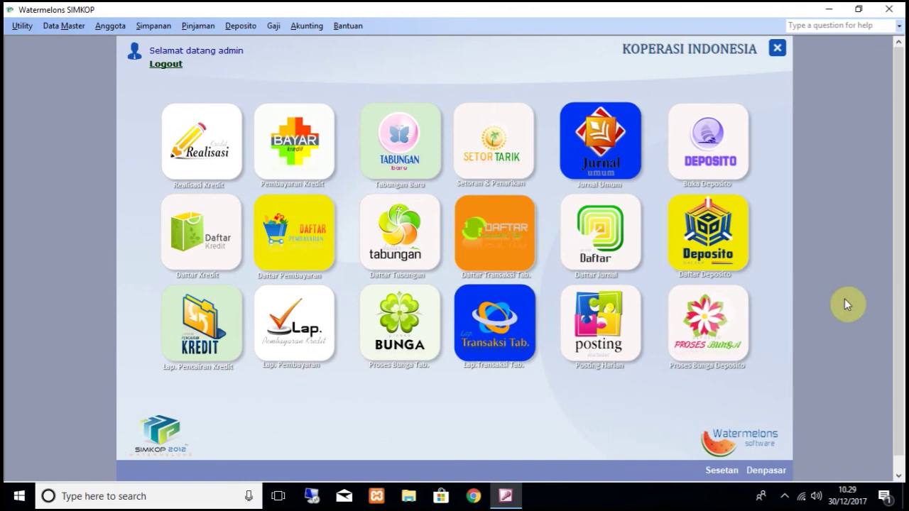
Step: Open a new Jurnal Umum entry dated 30/01/2018
click(313, 25)
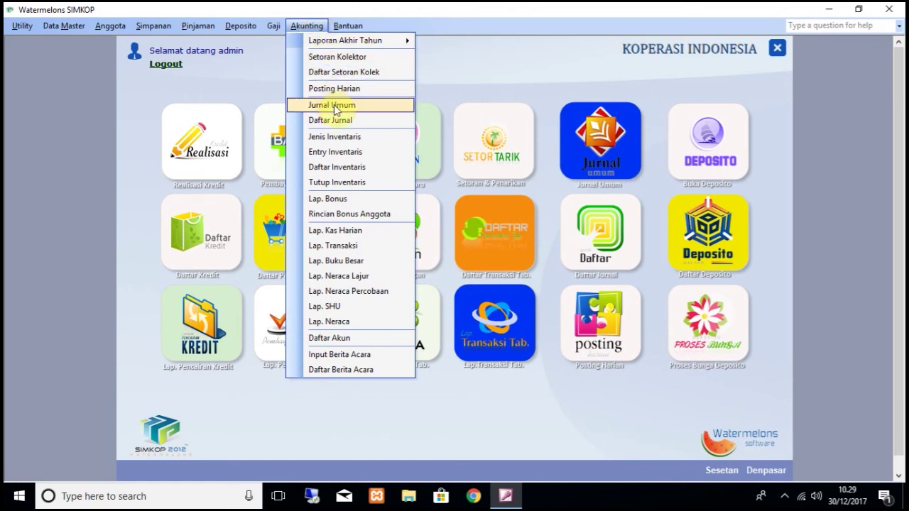
click(332, 105)
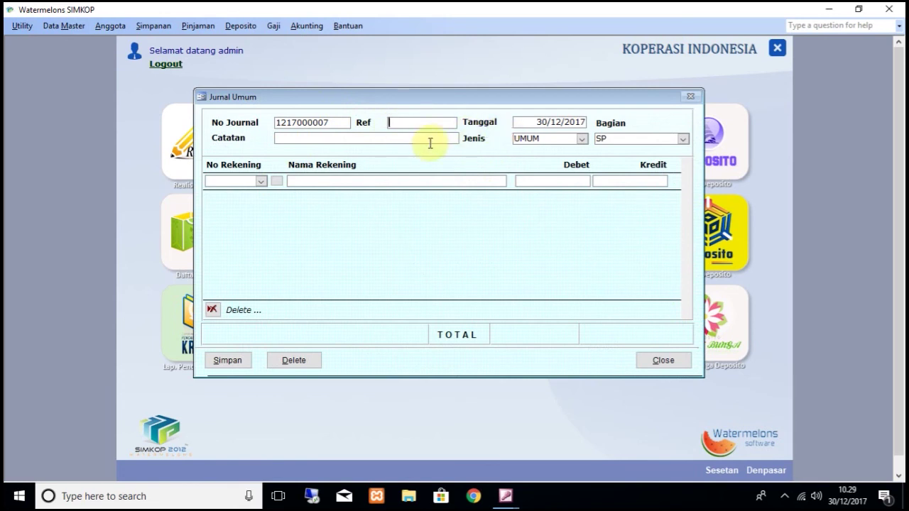
click(556, 121)
text(01)
text(1)
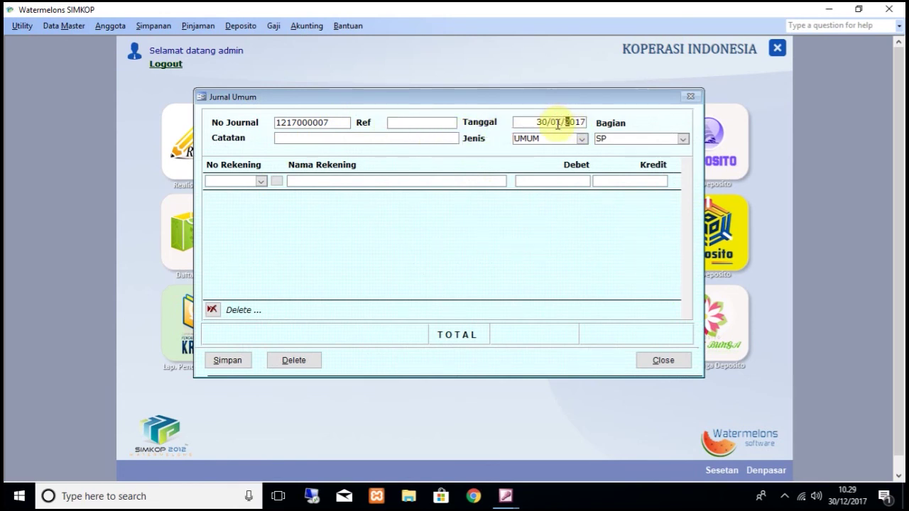
text(201)
Step: Enter 'beli buku tulis' as the journal note
click(440, 140)
text(beli buku tulis)
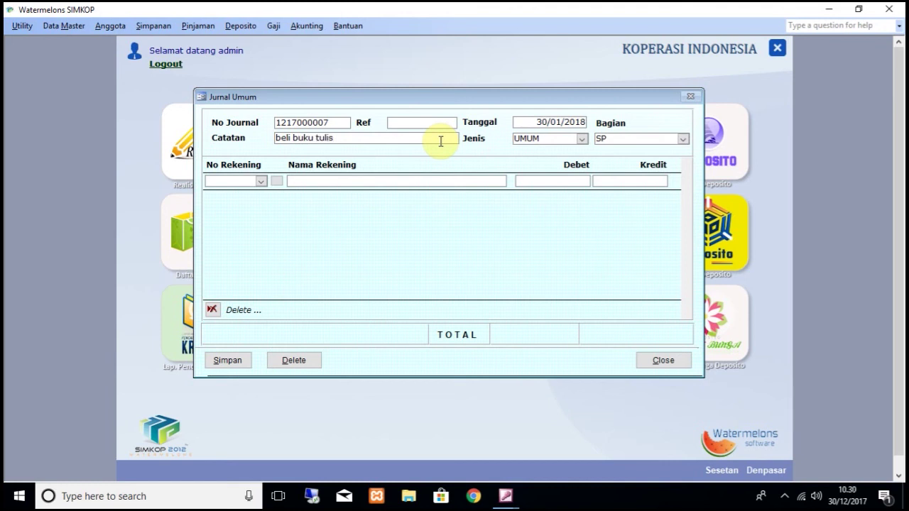
click(257, 180)
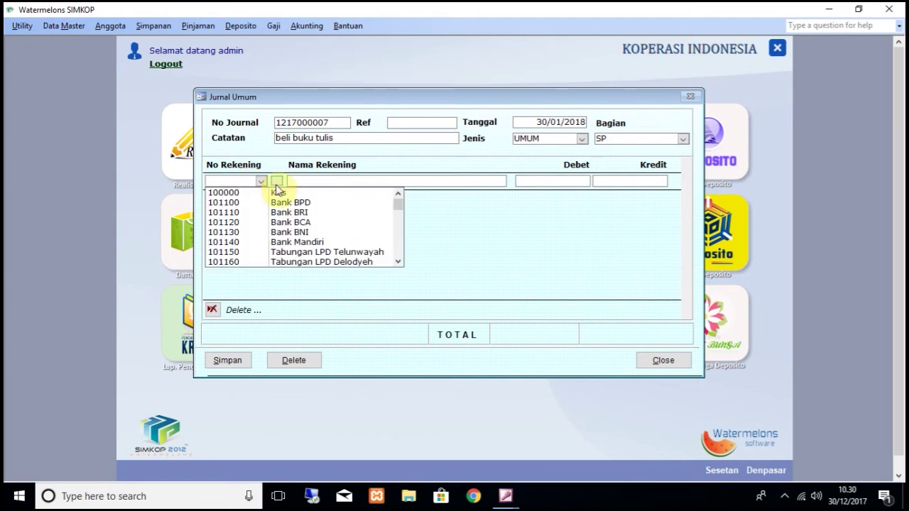
click(276, 184)
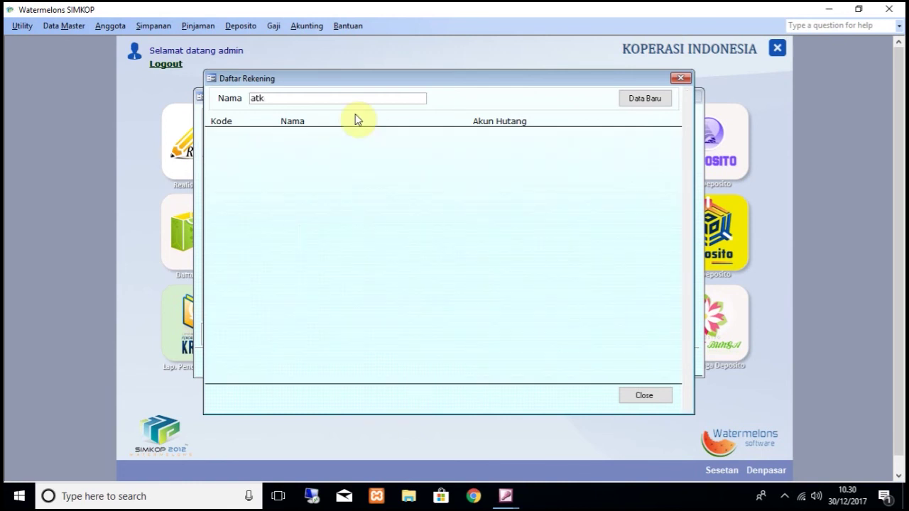
click(282, 100)
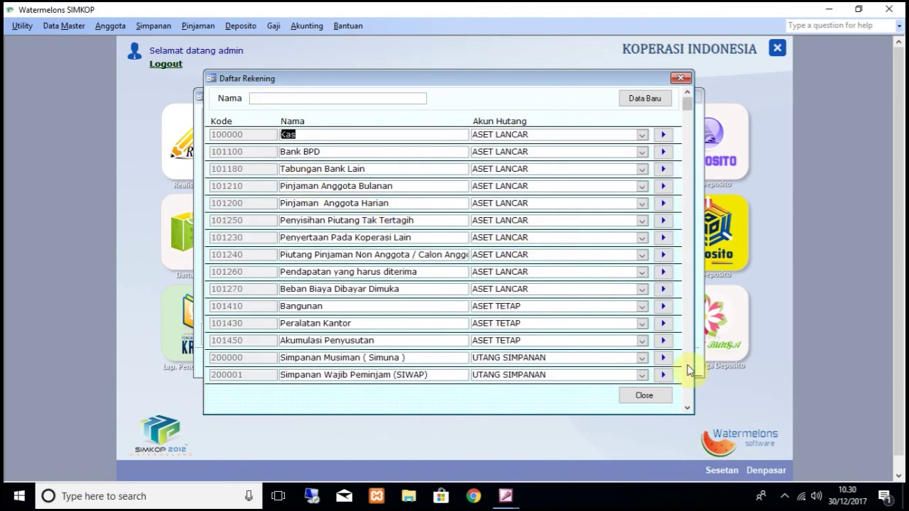
click(688, 407)
drag(691, 408, 690, 408)
click(680, 78)
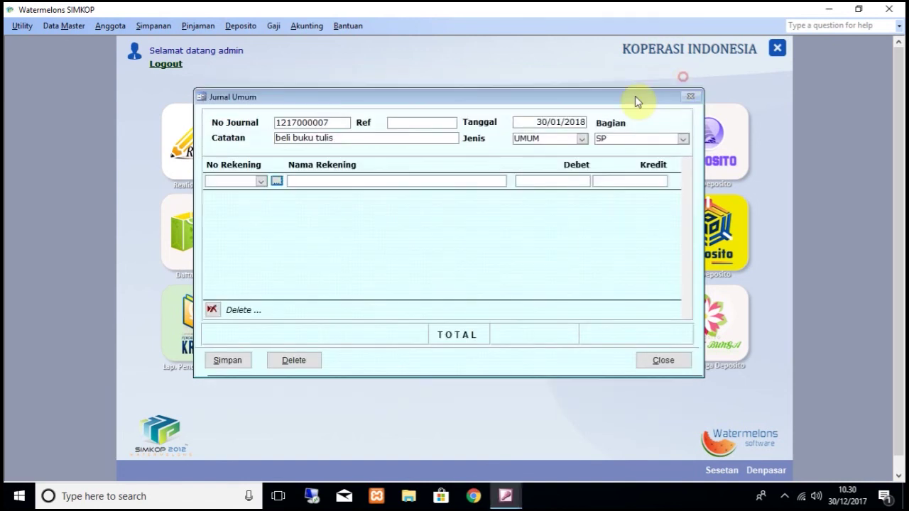
Step: Assign 700100 Beban Biaya Lain-Lain to row one and 100000 Kas to row two
click(260, 181)
text(600000)
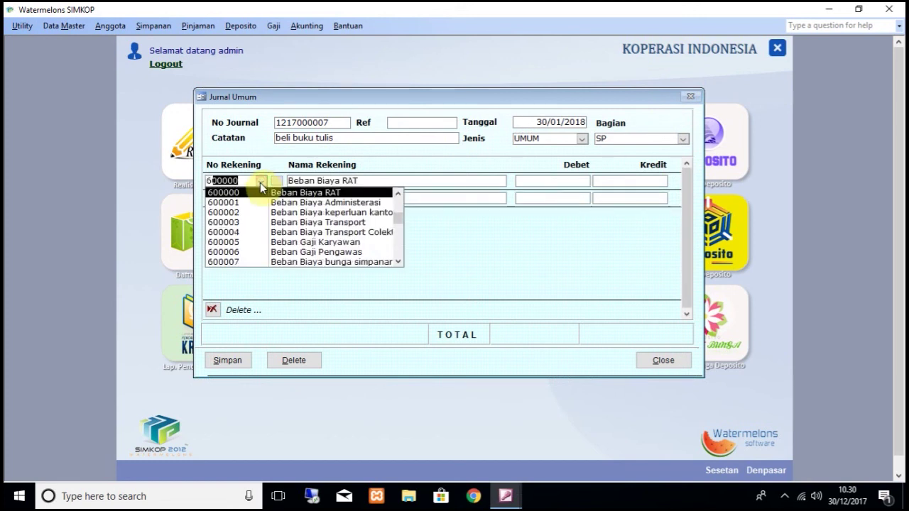
drag(401, 263, 401, 263)
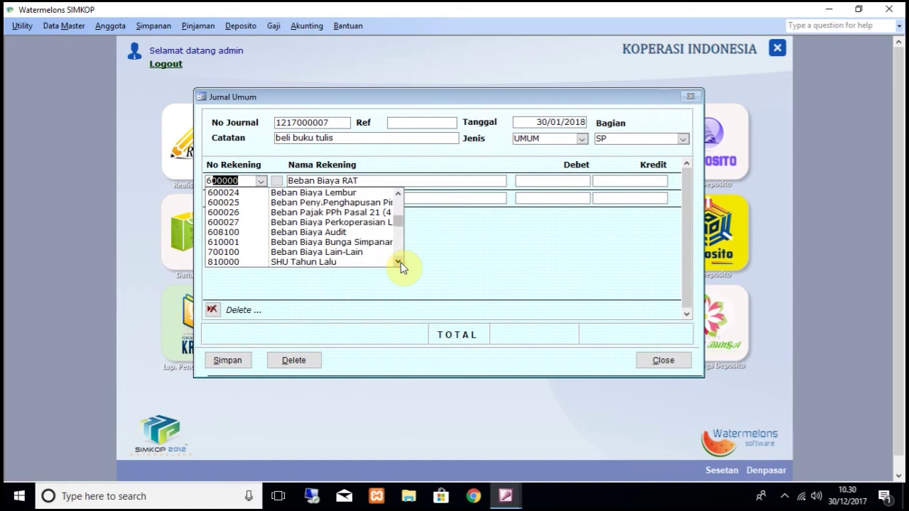
click(361, 252)
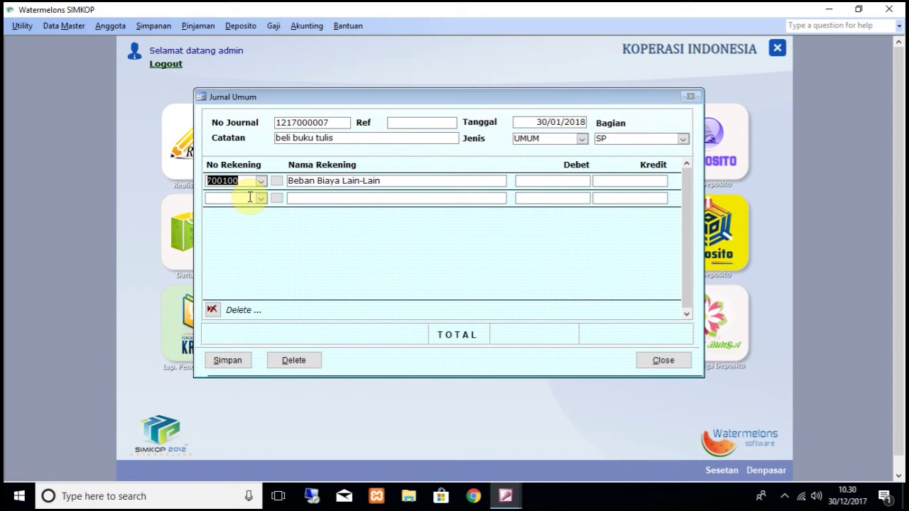
click(250, 197)
click(260, 198)
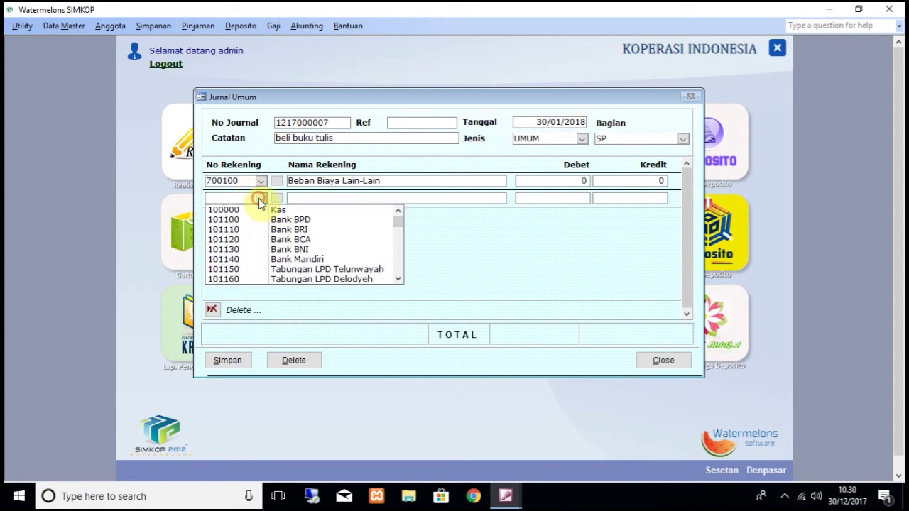
click(257, 208)
Step: Enter a 10.000 debit on row one and a 10.000 credit on row two
click(583, 181)
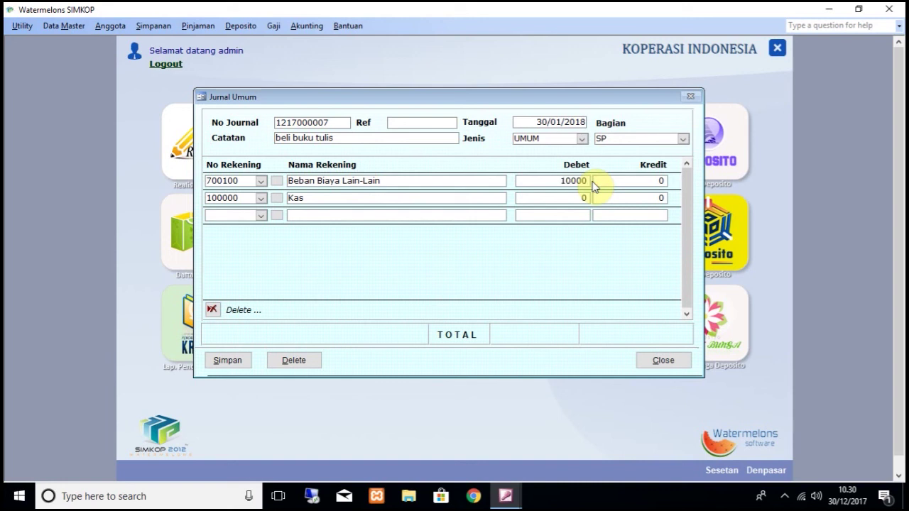
key(Tab)
click(635, 198)
text(10000)
key(Tab)
click(245, 215)
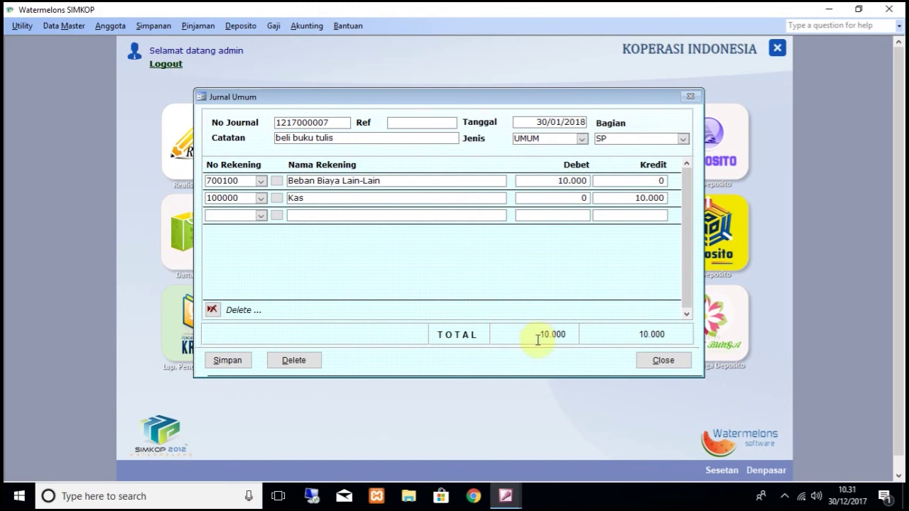
click(231, 361)
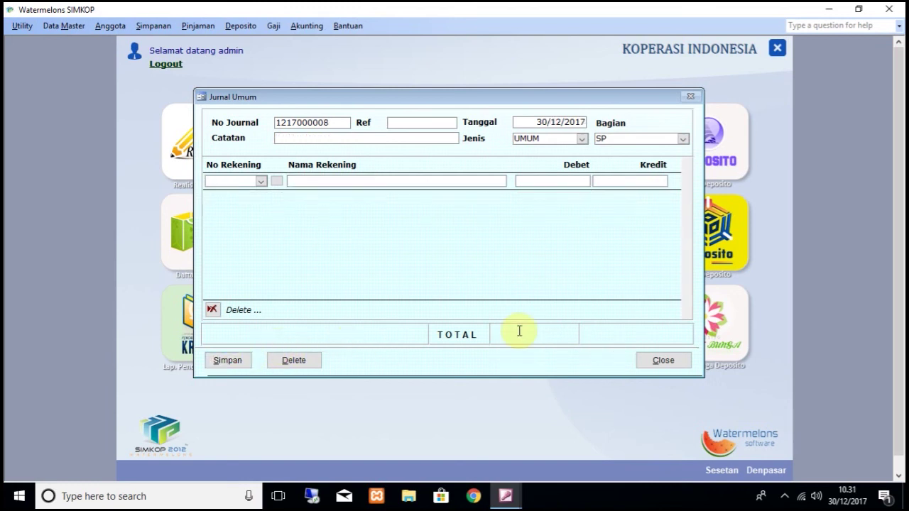
click(682, 362)
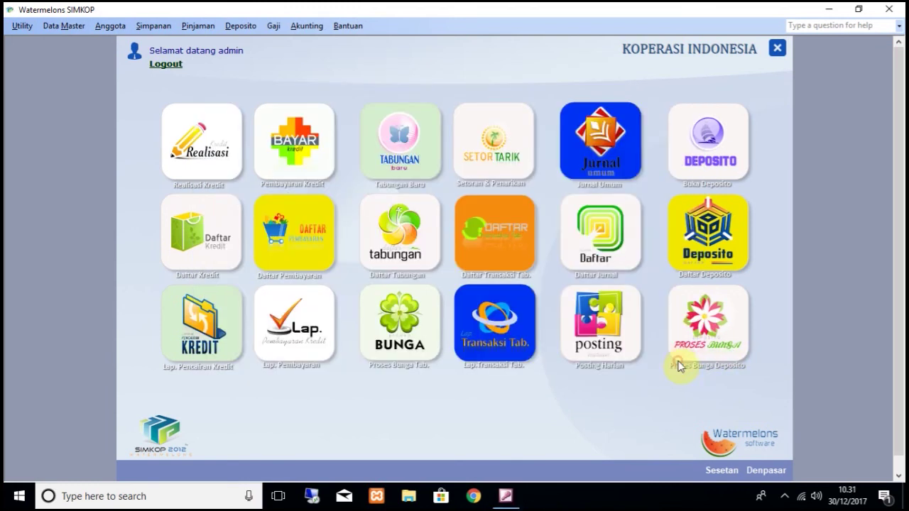
click(305, 26)
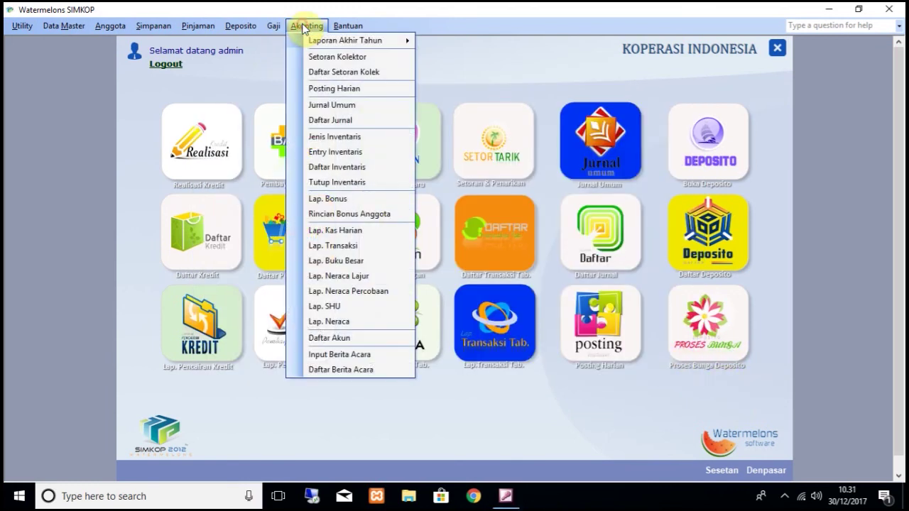
click(347, 306)
click(414, 188)
text(01/)
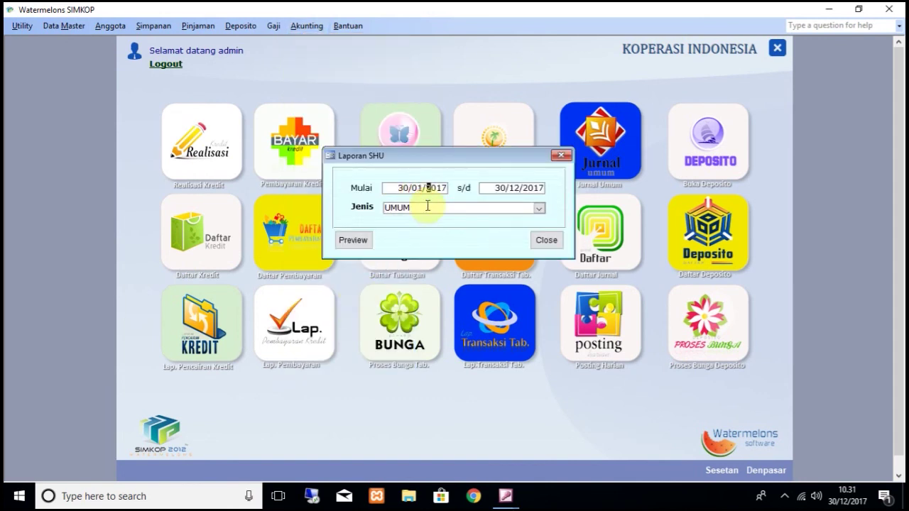
text(2018)
click(509, 189)
text(12/2018)
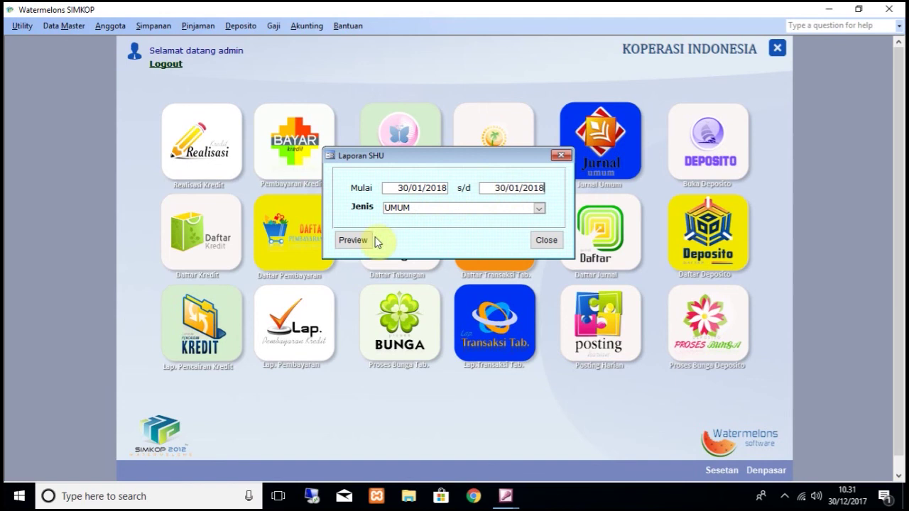
click(375, 239)
click(523, 99)
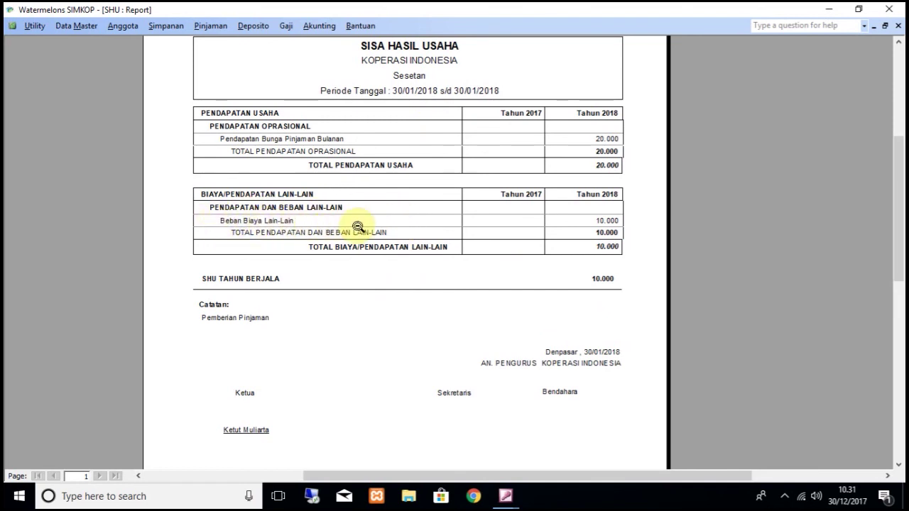
click(897, 26)
click(546, 239)
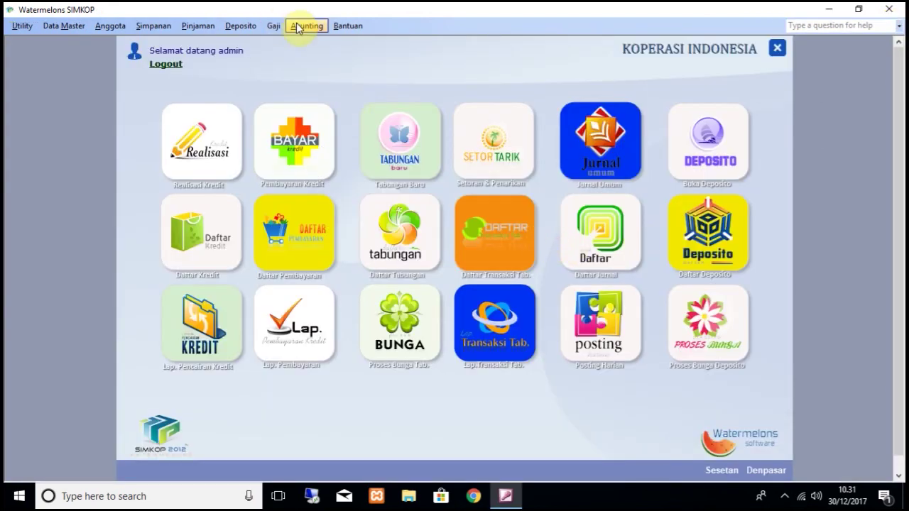
Step: Preview the Buku Besar report for 700100 Beban Biaya Lain-Lain, 30/01/2018 to 30/01/2018
click(299, 28)
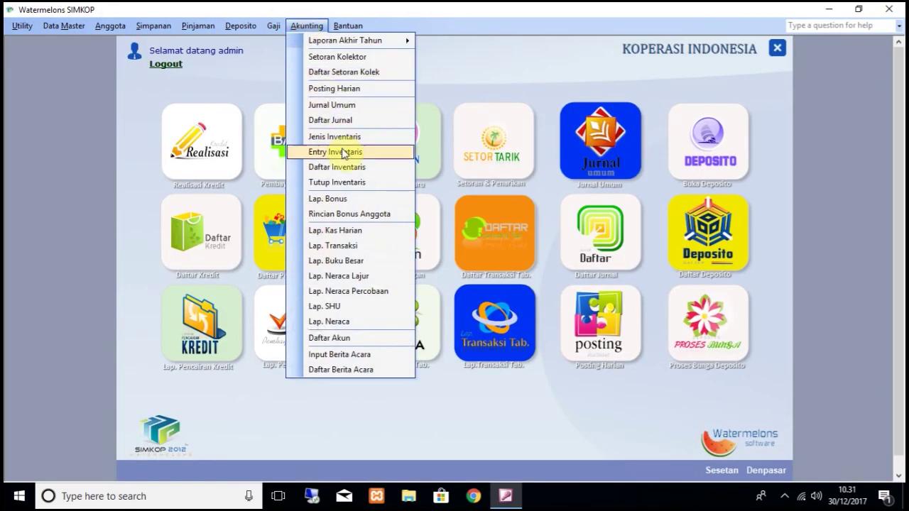
click(352, 261)
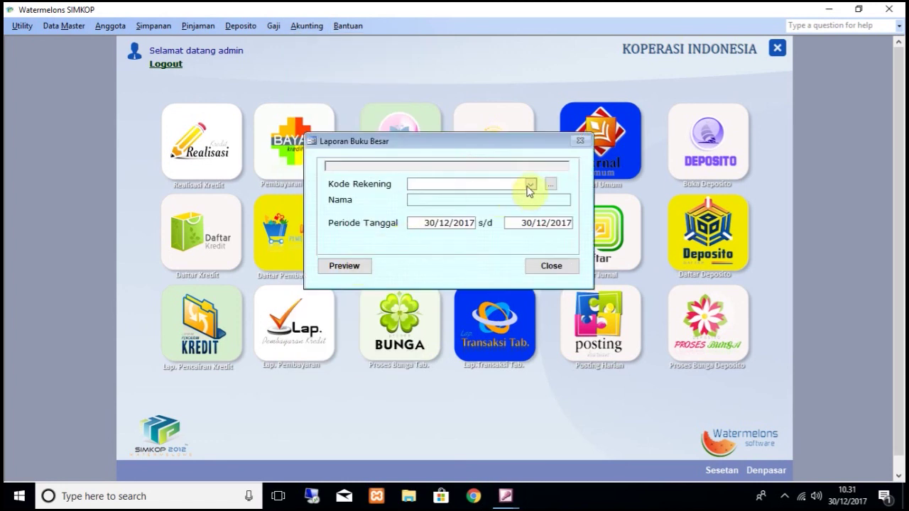
click(547, 184)
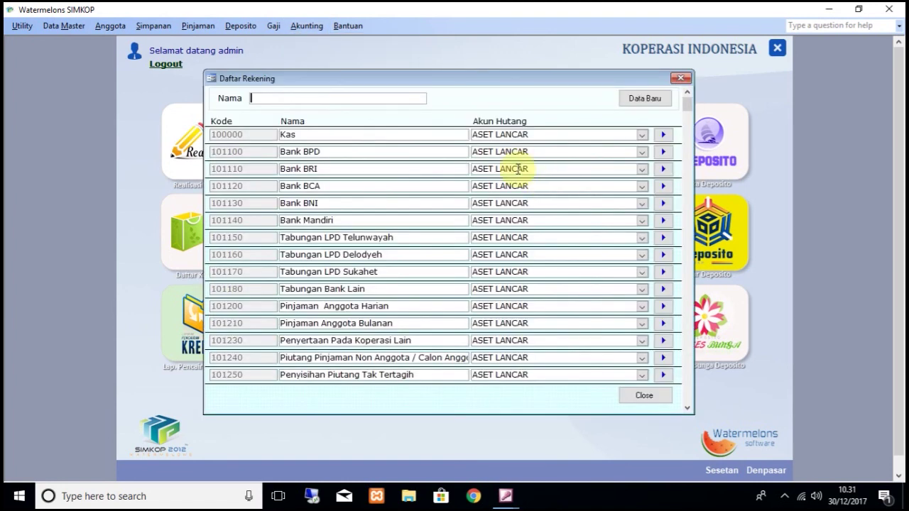
key(Return)
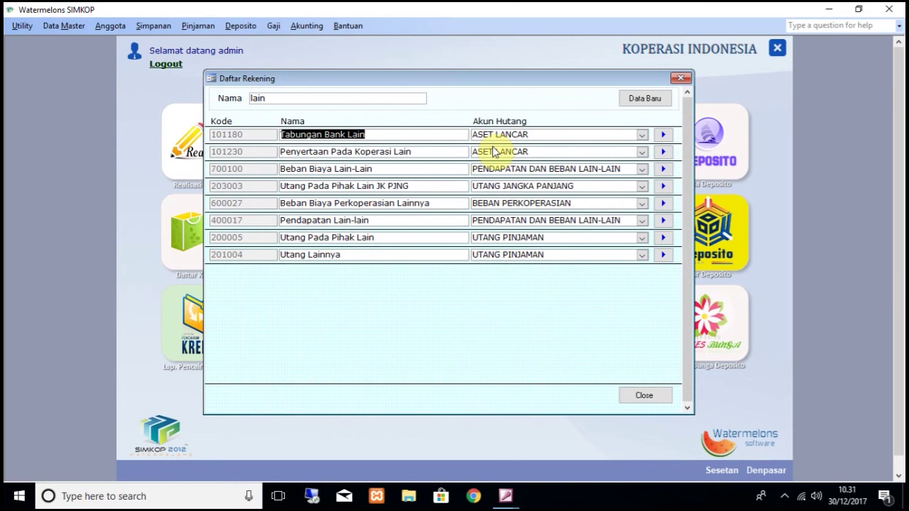
click(406, 169)
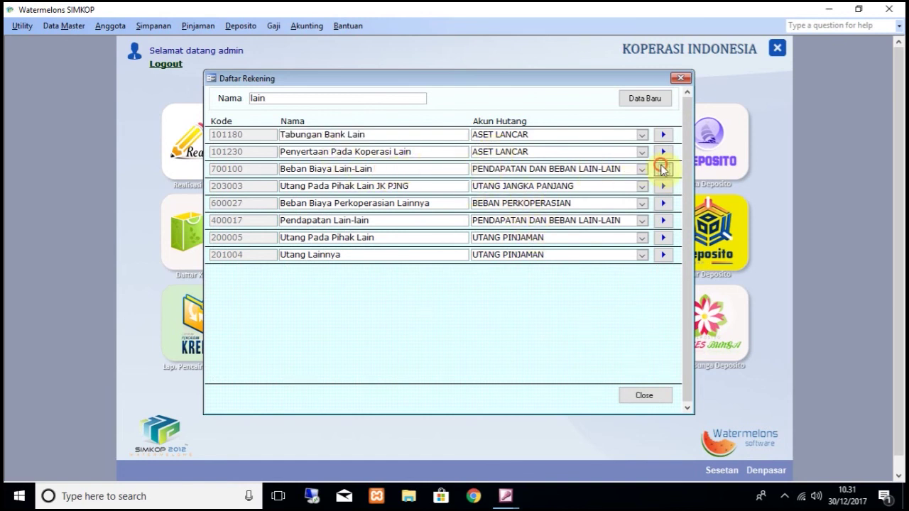
click(661, 168)
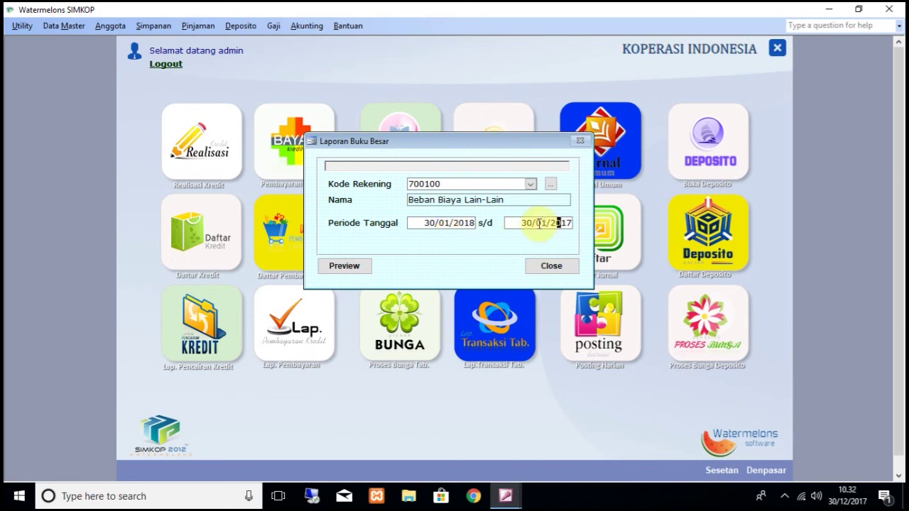
click(357, 266)
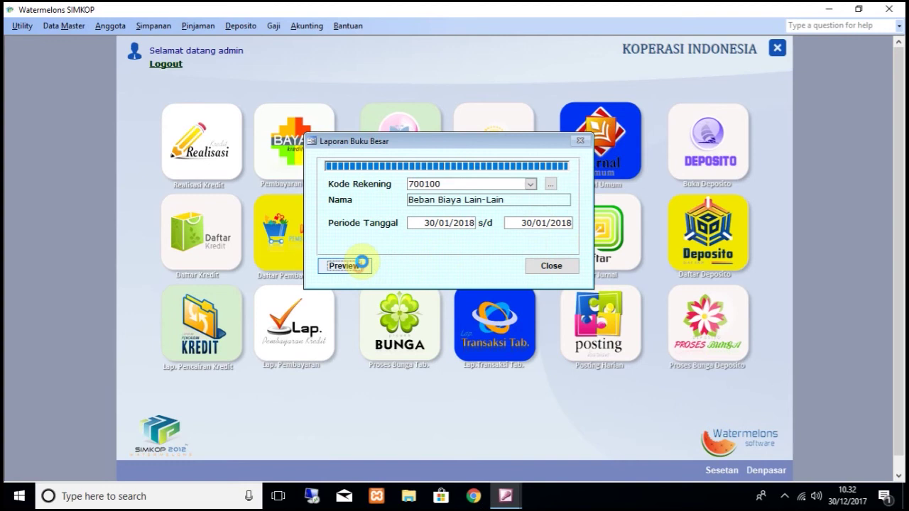
click(565, 101)
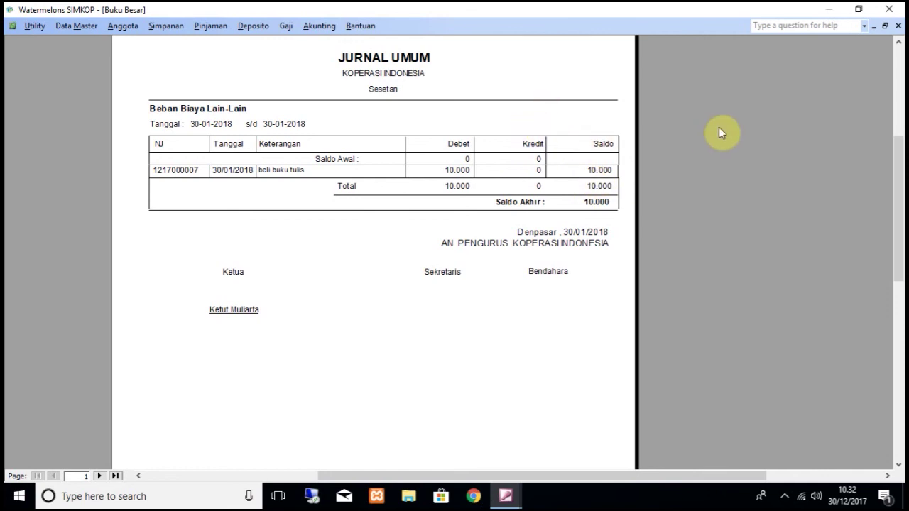
click(898, 25)
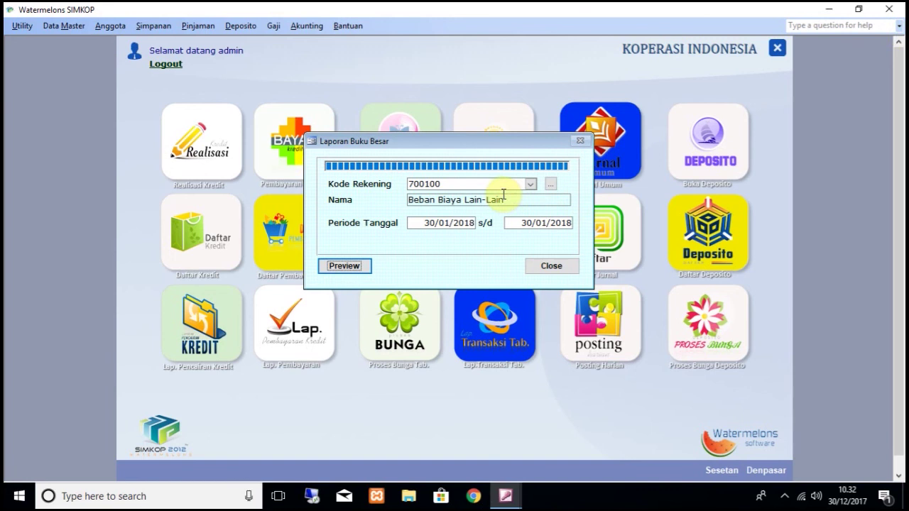
Step: Change the ledger report's Kode Rekening to 100000 Kas
click(532, 183)
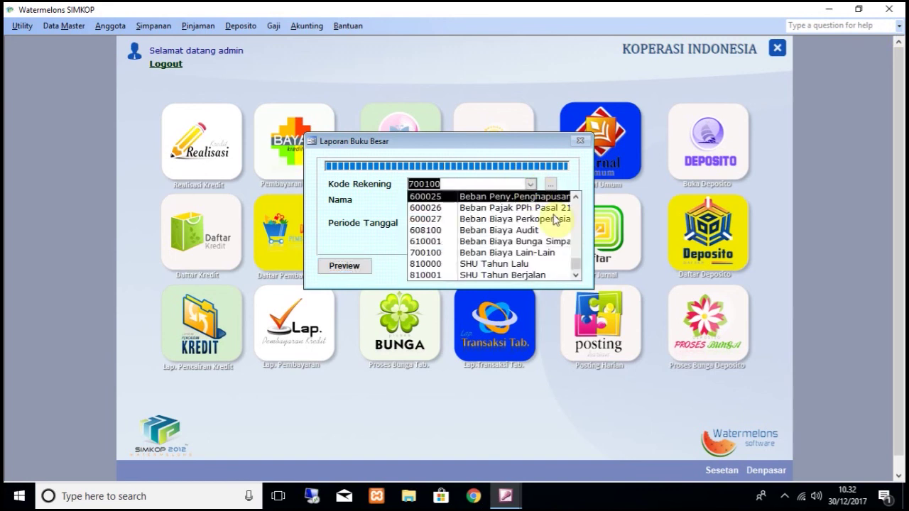
click(576, 210)
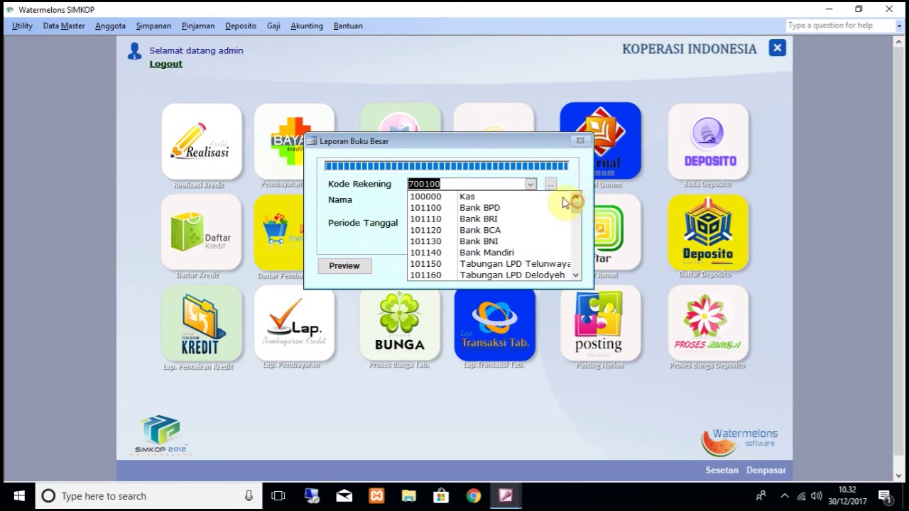
click(523, 196)
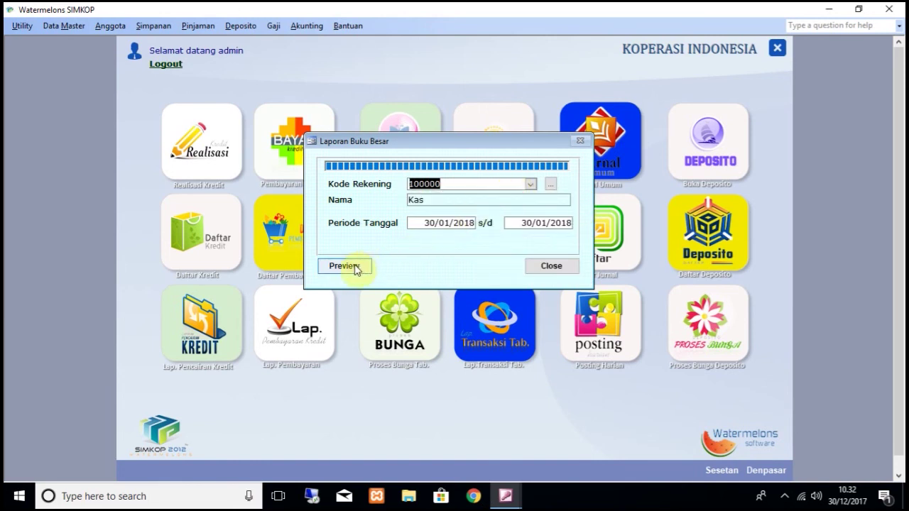